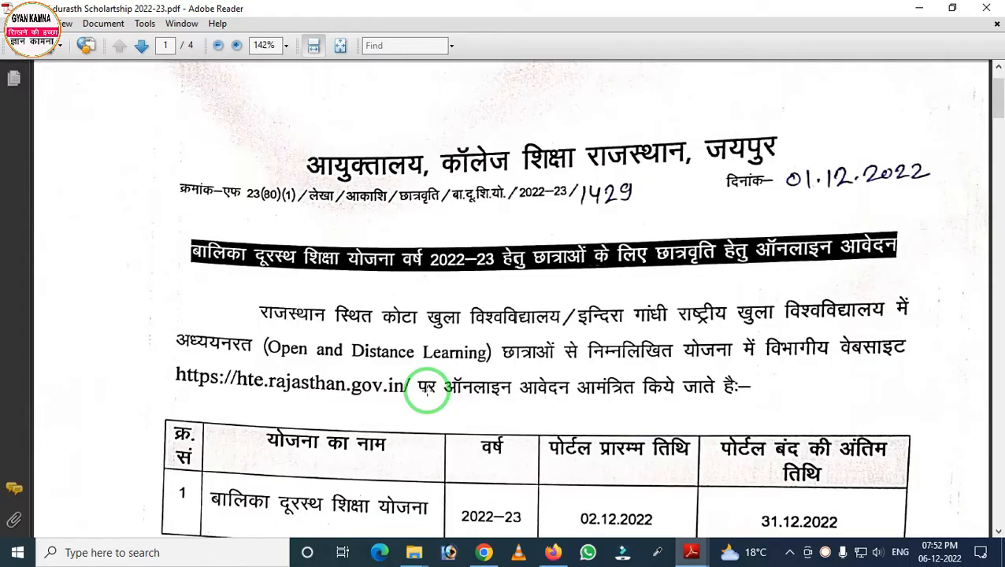
Step: Switch to Firefox and view the Rajasthan Scholarship Portal home page and the GYAN KAMNA channel's videos
left_click(569, 556)
left_click(490, 175)
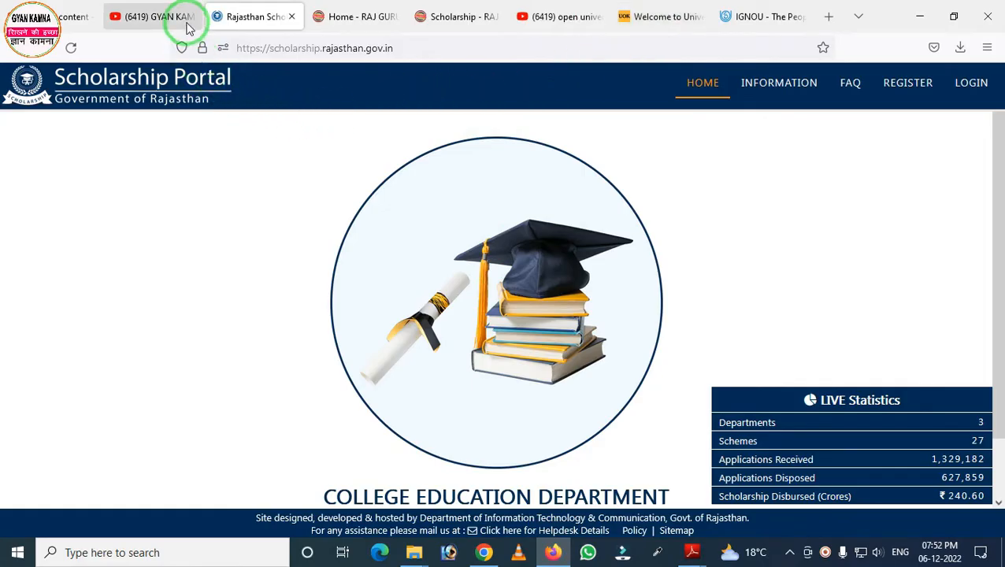
left_click(157, 16)
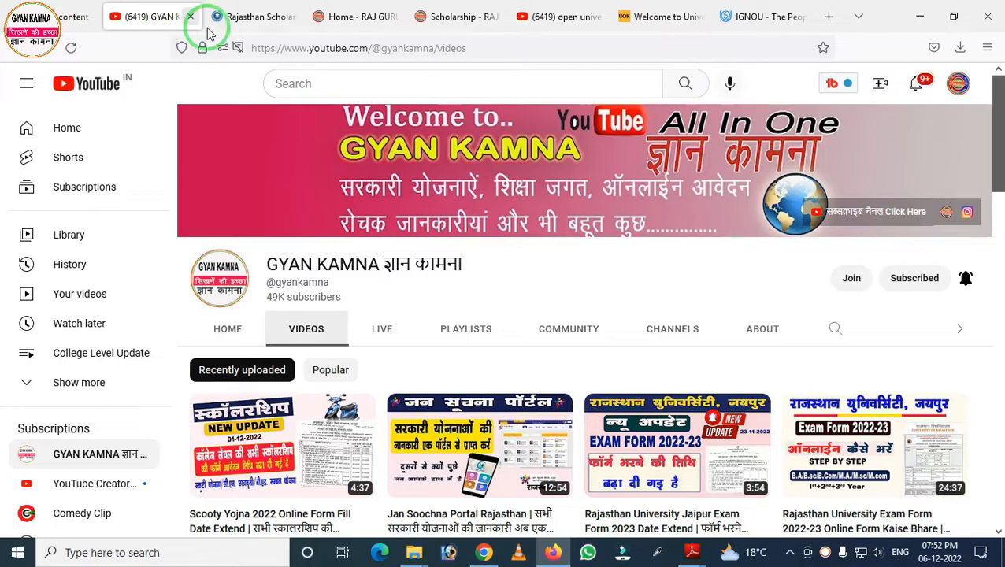
Step: View the University of Kota website and the IGNOU website among the open pages
left_click(635, 16)
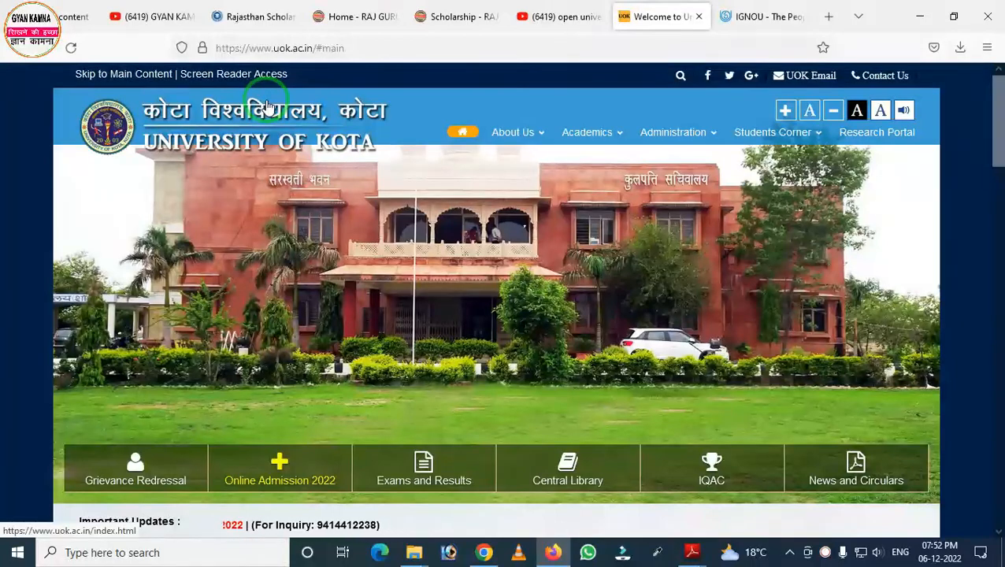
left_click(752, 17)
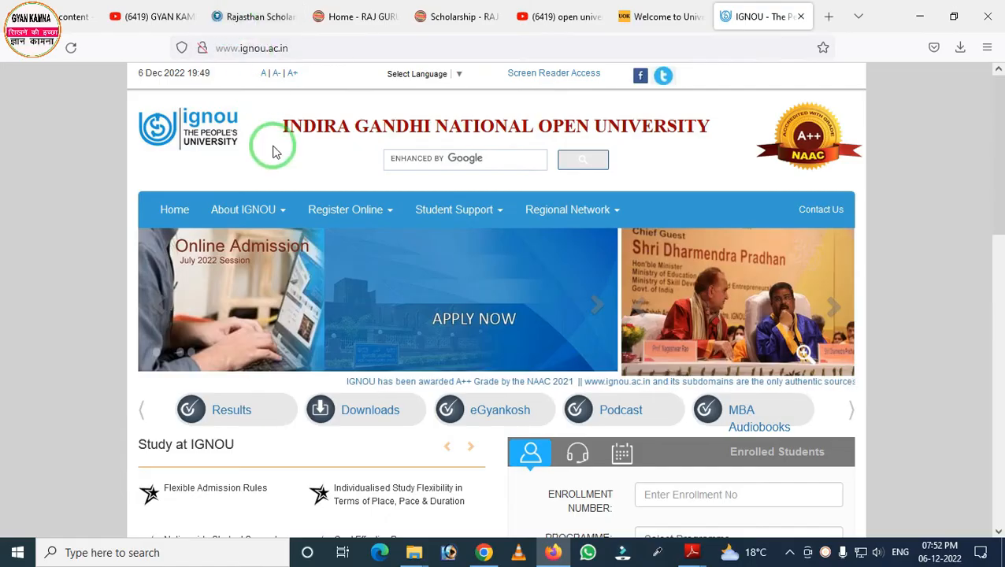
left_click(626, 35)
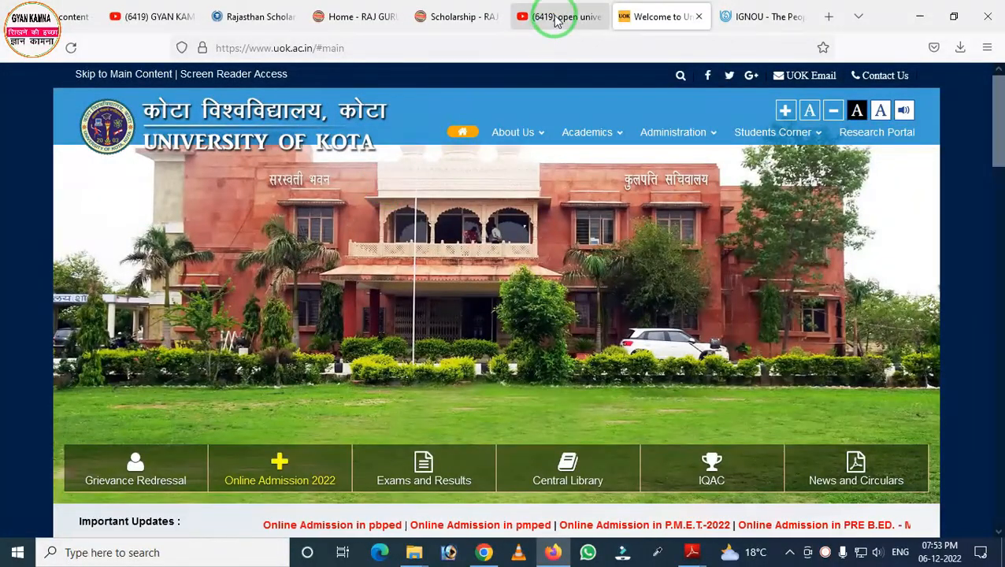
Step: View the YouTube results for "open university scholarship 2022 rajguruji" and return to the Rajasthan Scholarship Portal
left_click(556, 18)
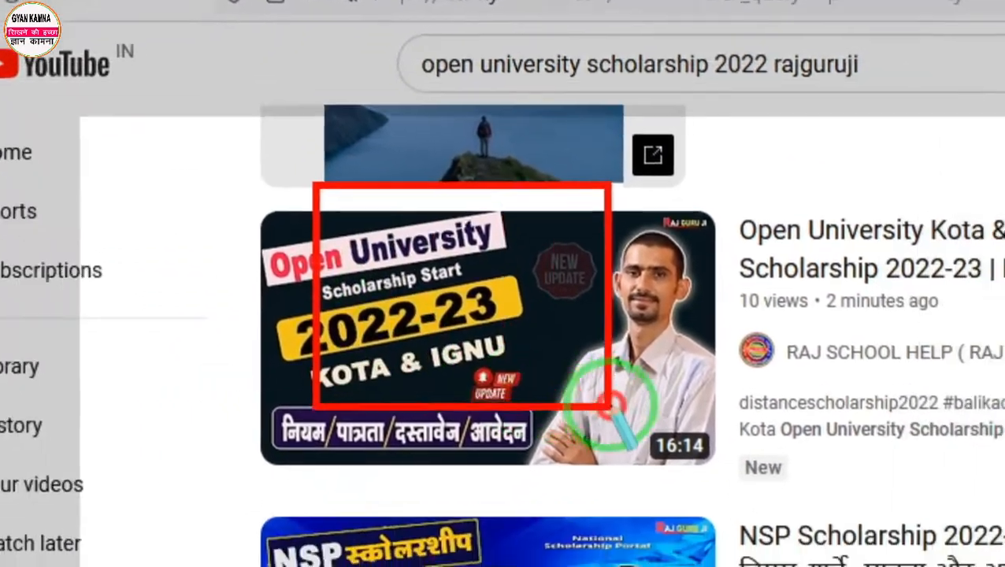
key("Escape")
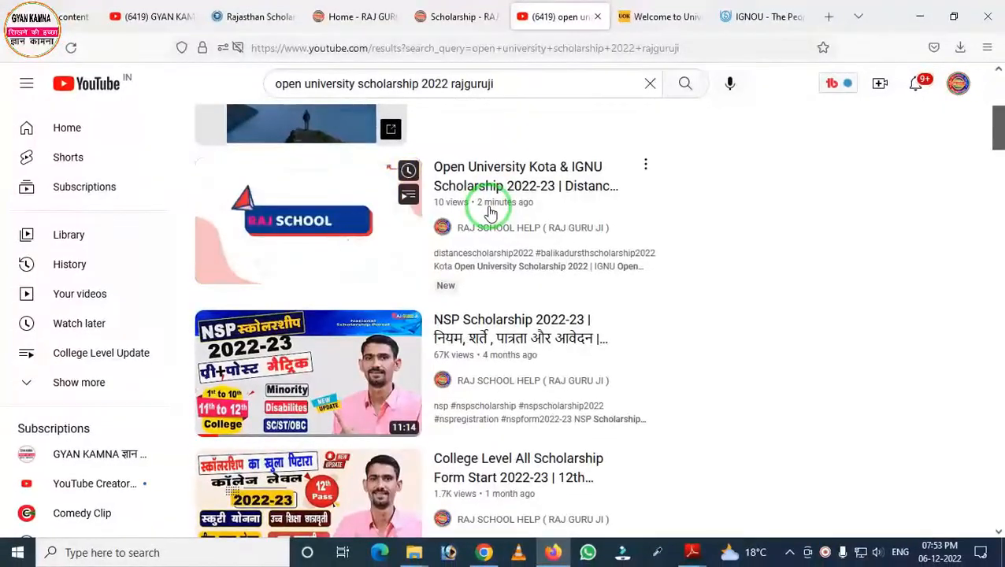
left_click(249, 17)
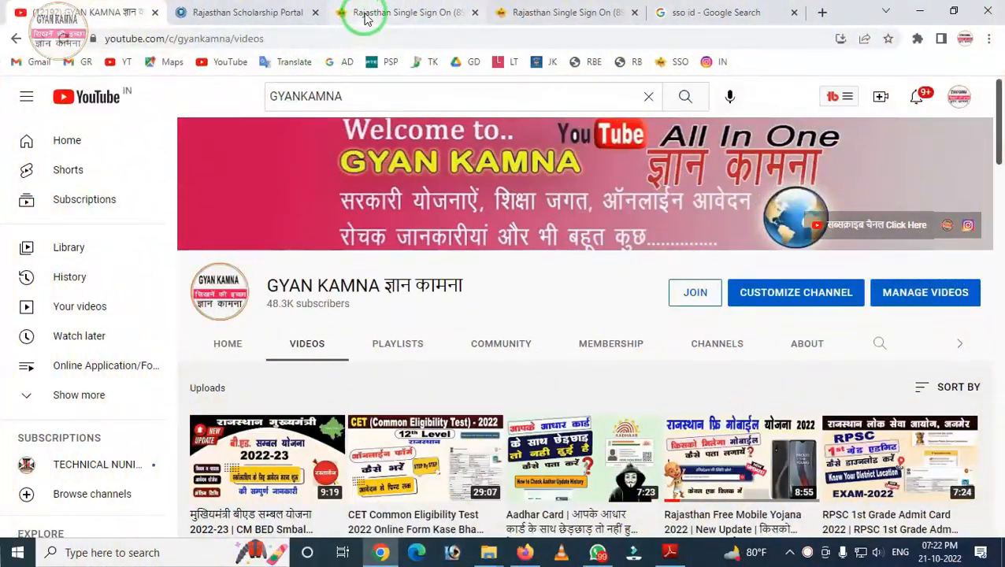
Step: Look at the Rajasthan SSO site in the "sso id" Google results and return to the SSO sign-in page
left_click(365, 15)
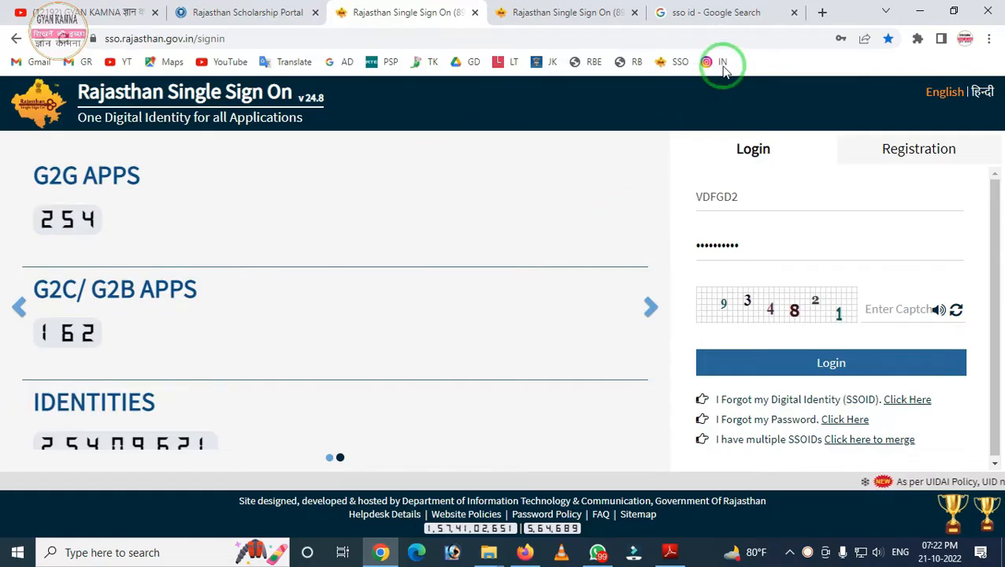
left_click(698, 13)
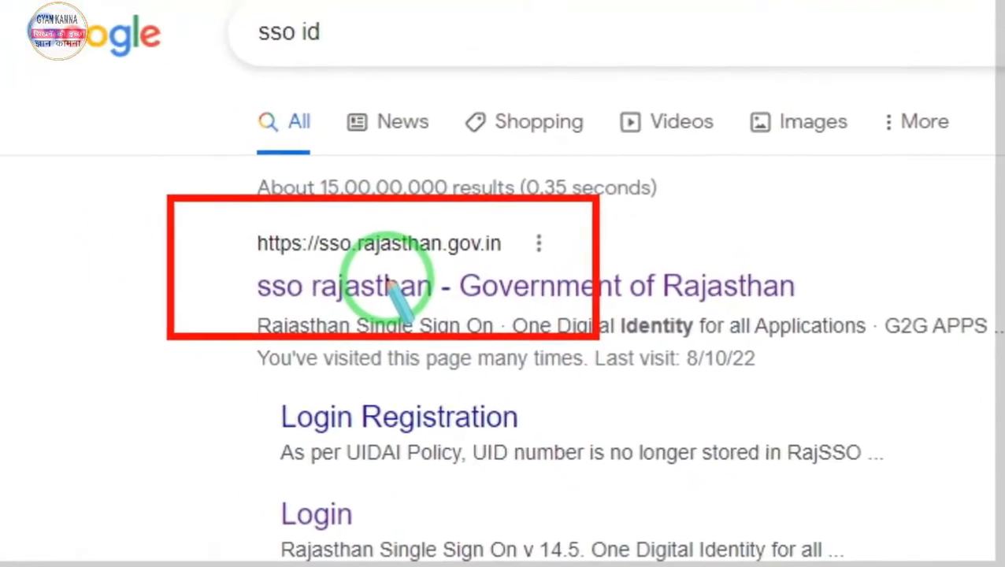
left_click(401, 296)
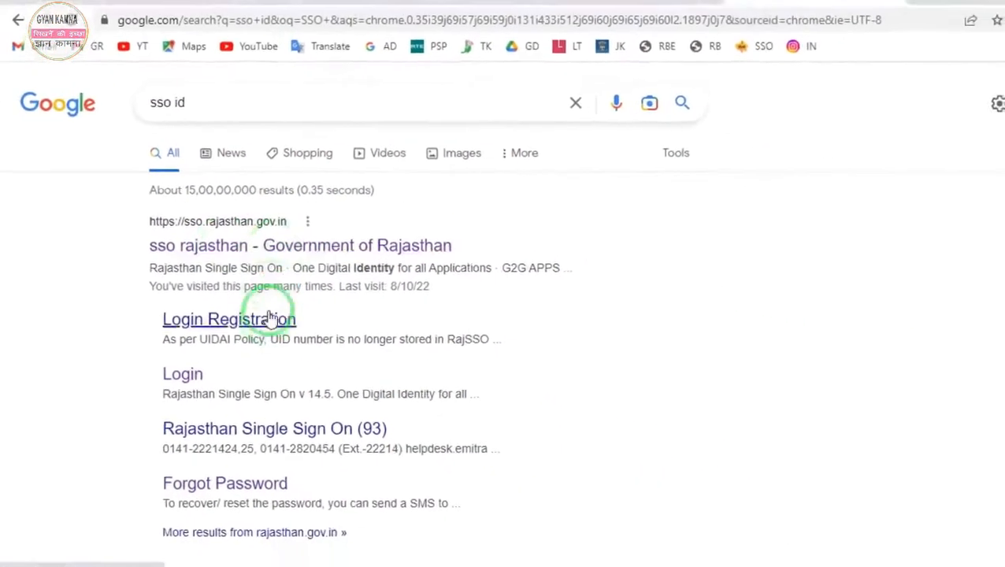
left_click(447, 2)
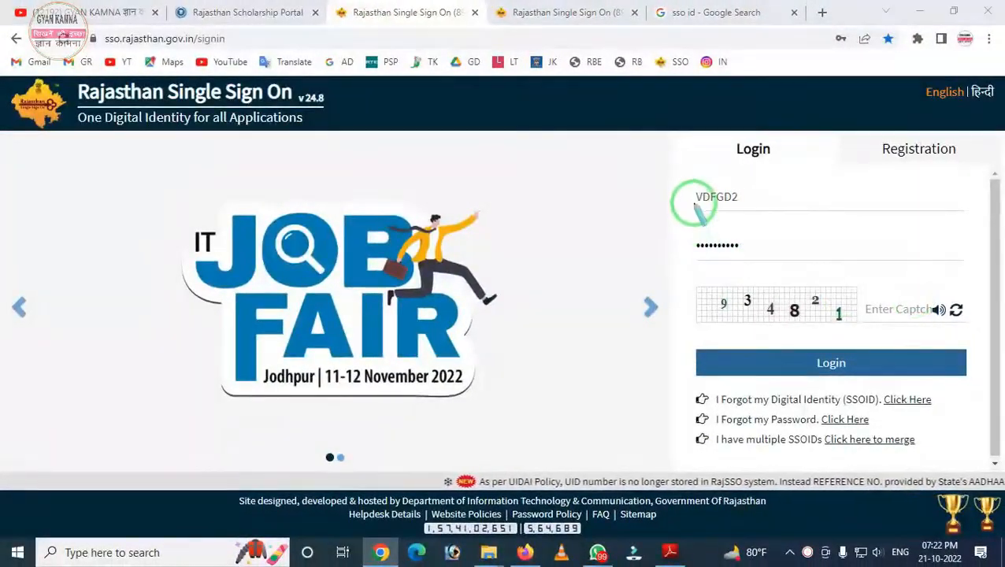
mouse_move(676, 170)
left_mouse_down()
mouse_move(713, 208)
mouse_move(749, 224)
mouse_move(758, 213)
left_mouse_up()
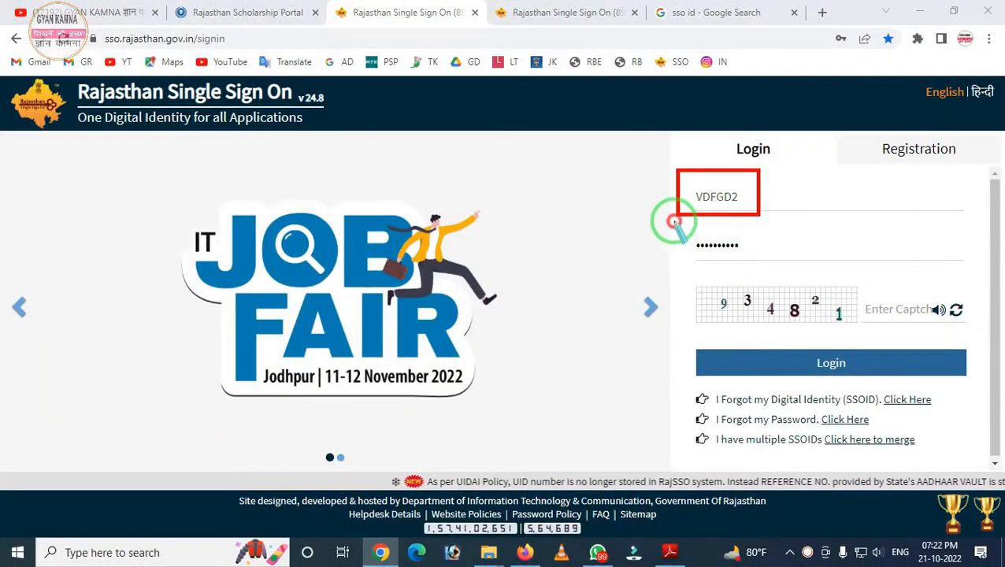
left_click_drag(675, 223, 760, 265)
mouse_move(684, 273)
left_mouse_down()
mouse_move(754, 318)
mouse_move(816, 325)
left_mouse_up()
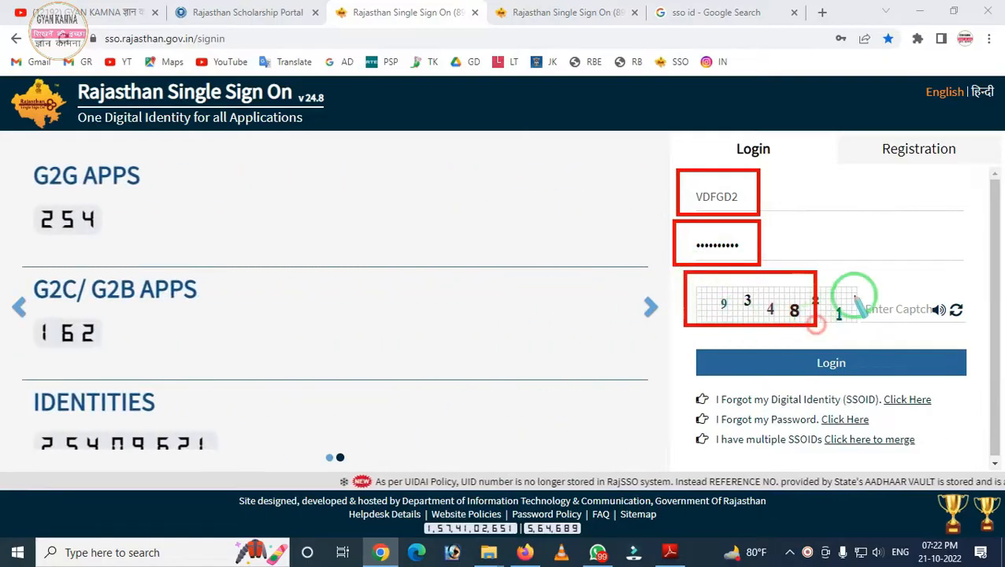
mouse_move(860, 271)
left_mouse_down()
mouse_move(934, 347)
mouse_move(951, 340)
left_mouse_up()
right_click(912, 326)
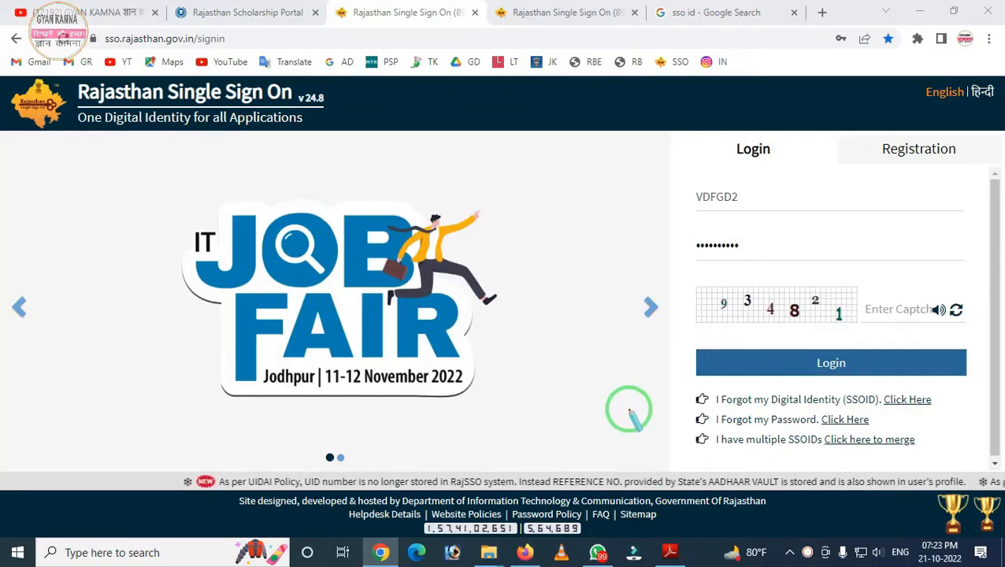
mouse_move(661, 372)
left_mouse_down()
mouse_move(672, 403)
mouse_move(858, 460)
left_mouse_up()
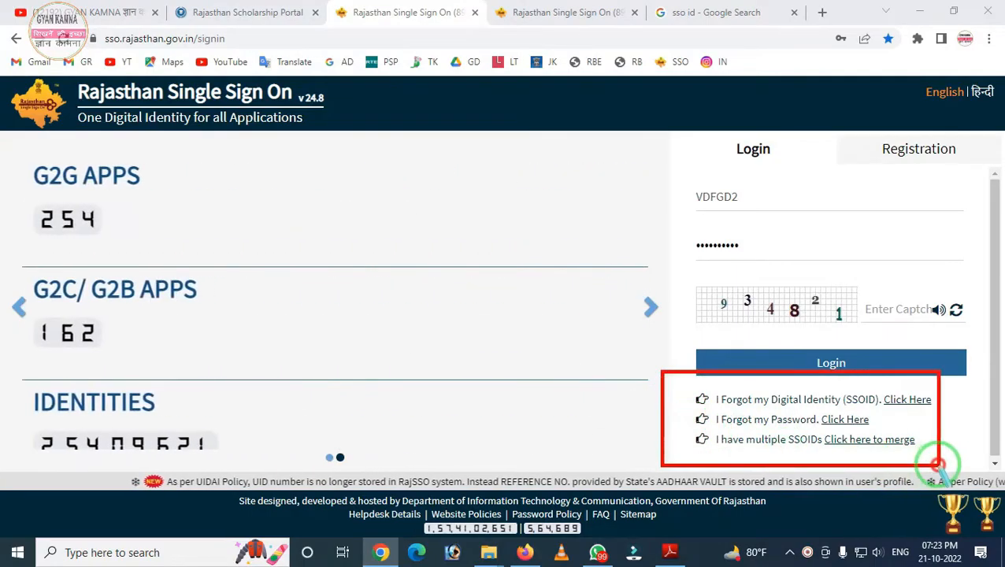
right_click(664, 397)
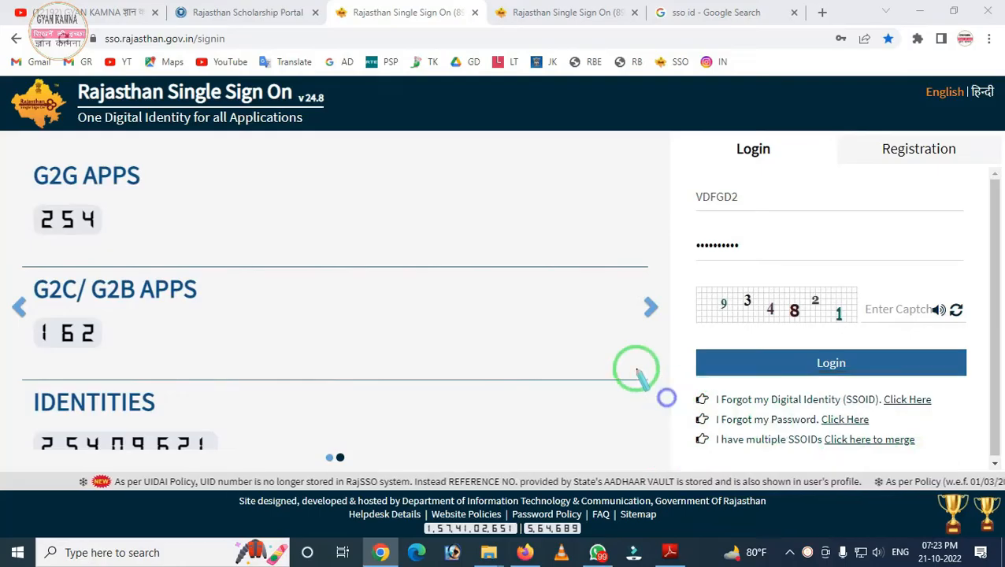
mouse_move(651, 170)
left_mouse_down()
mouse_move(697, 237)
mouse_move(794, 270)
left_mouse_up()
right_click(783, 284)
mouse_move(707, 267)
left_mouse_down()
mouse_move(827, 319)
mouse_move(837, 384)
left_mouse_up()
right_click(801, 331)
right_click(843, 378)
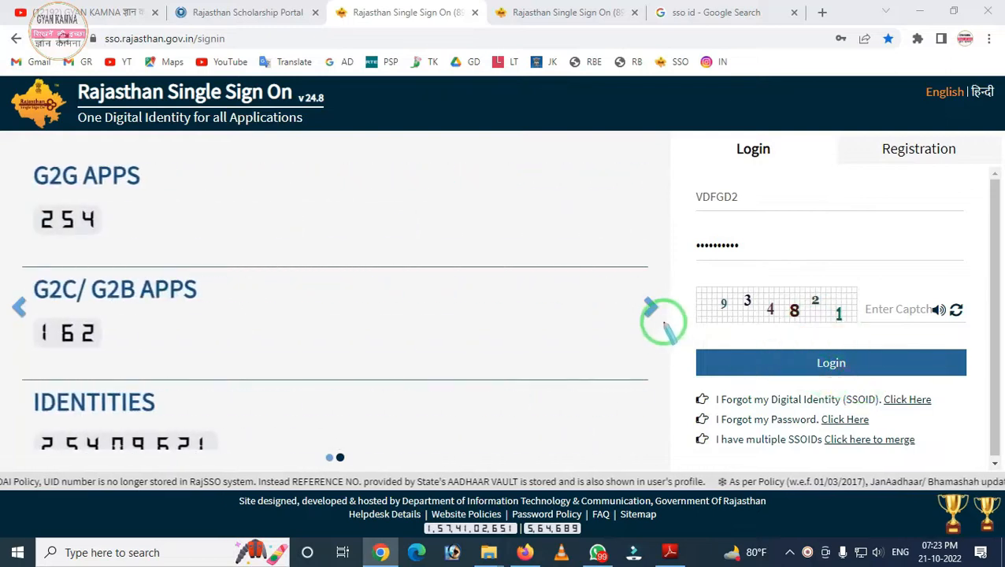
Step: Bring up the signed-in Rajasthan SSO dashboard and display the full list of other apps
left_click(520, 16)
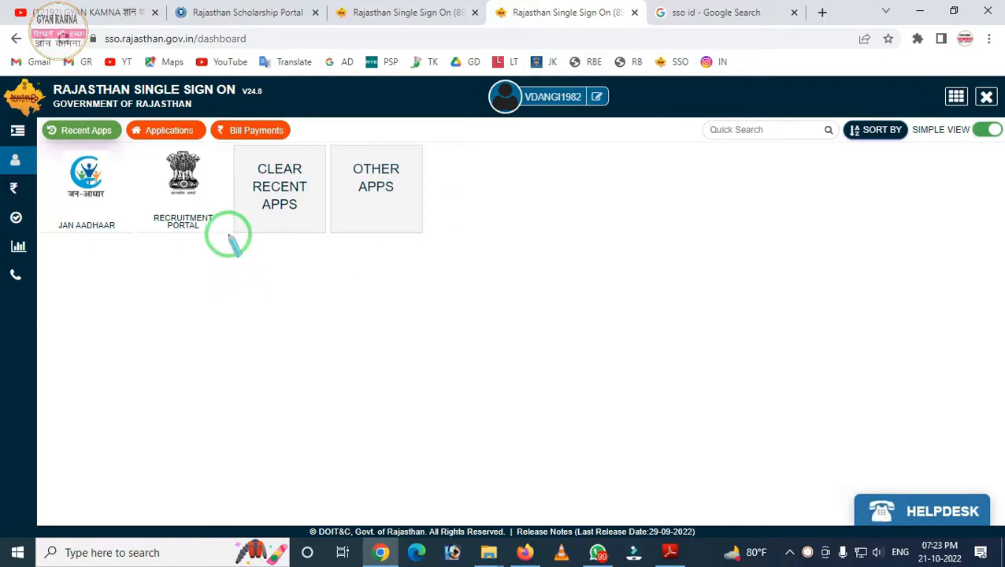
mouse_move(21, 131)
left_mouse_down()
mouse_move(139, 226)
mouse_move(426, 249)
left_mouse_up()
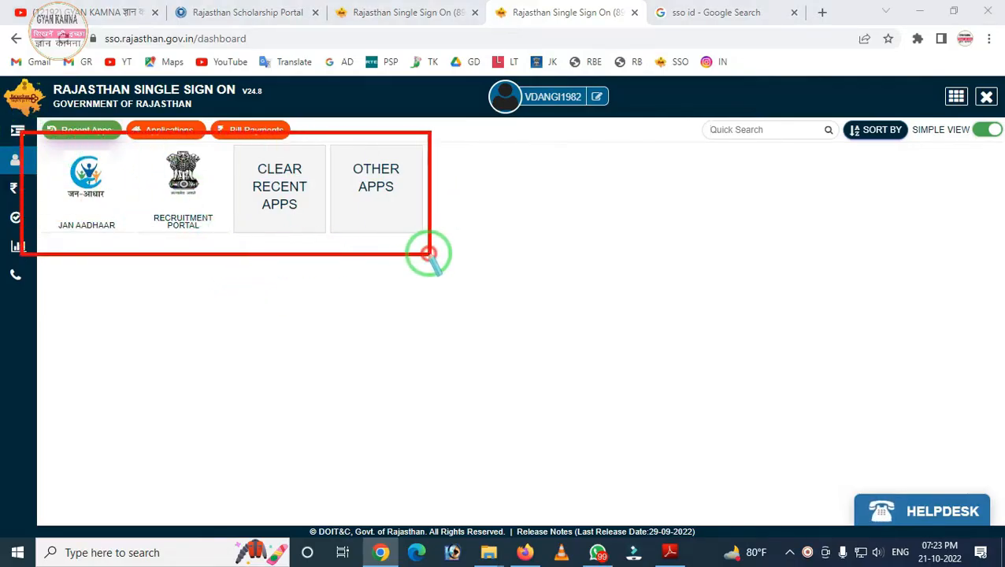
key("Escape")
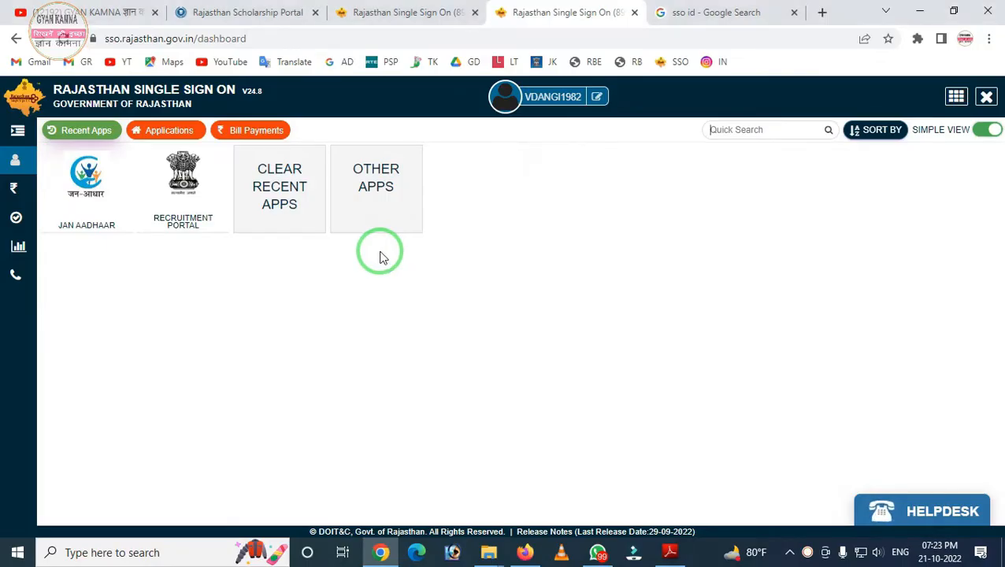
left_click(383, 208)
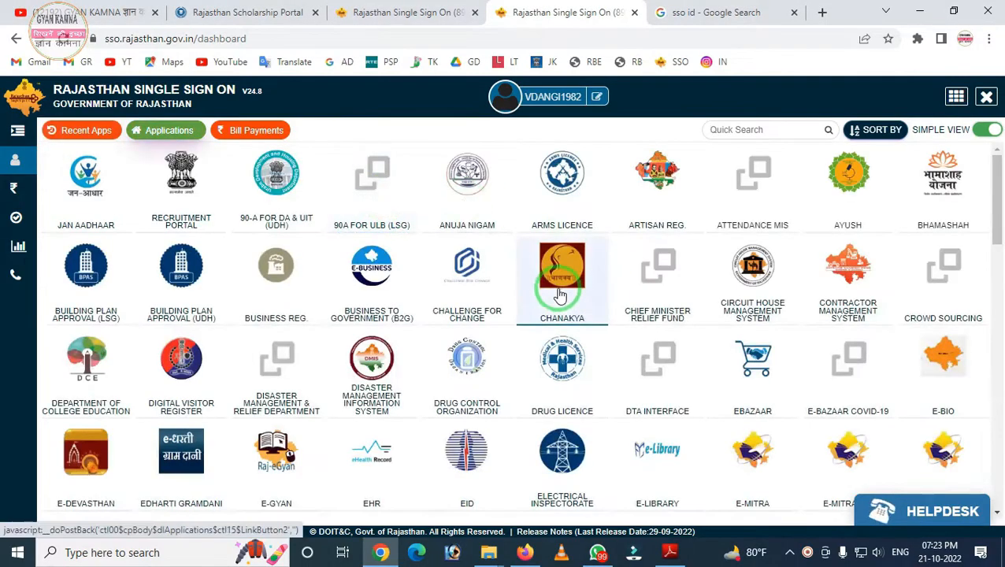
Step: Find the Scholarship (CE, TAD, Minority) app in the SSO applications list and open it
scroll(400, 291, "down", 5)
scroll(399, 295, "down", 10)
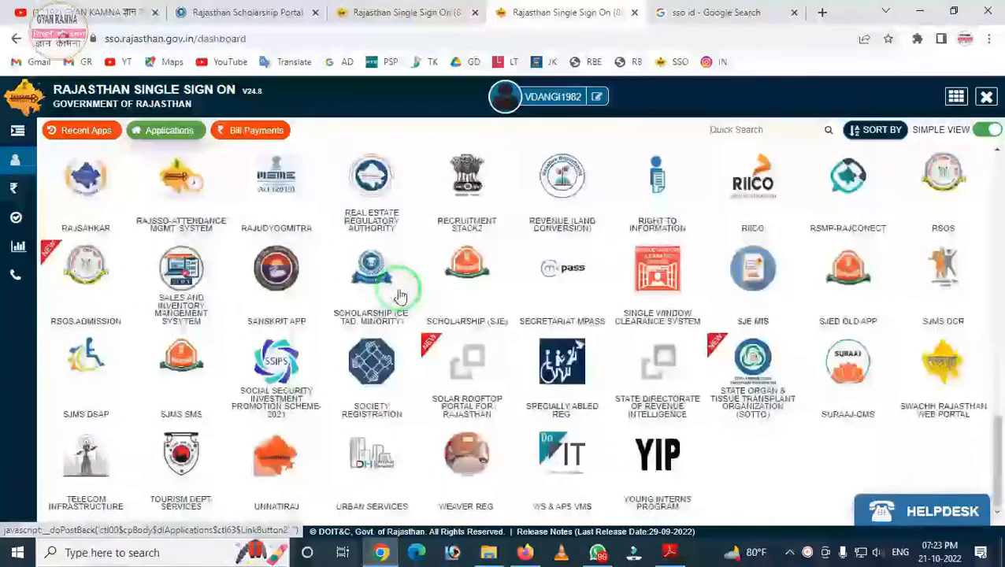
scroll(398, 295, "up", 12)
scroll(399, 295, "up", 2)
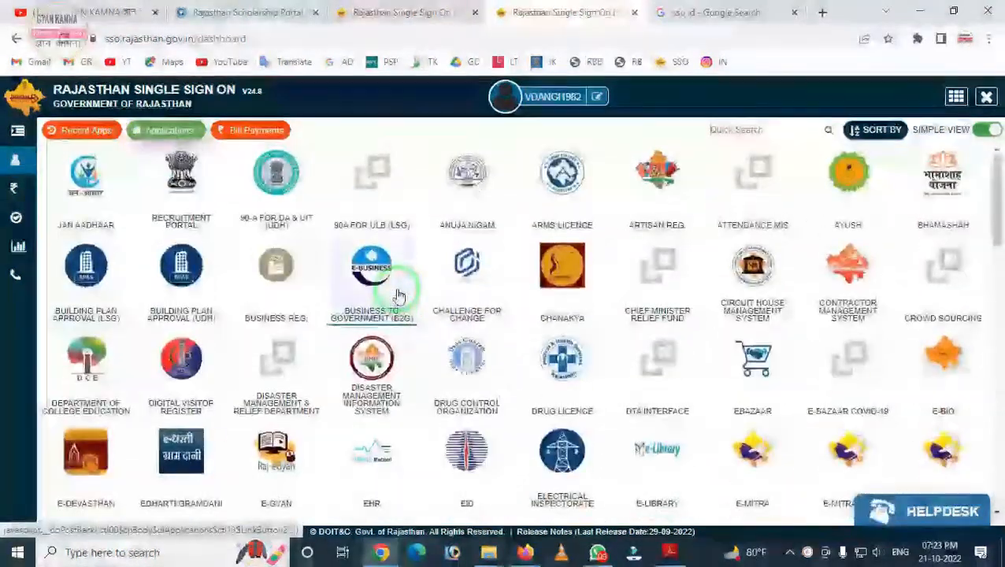
scroll(339, 294, "down", 12)
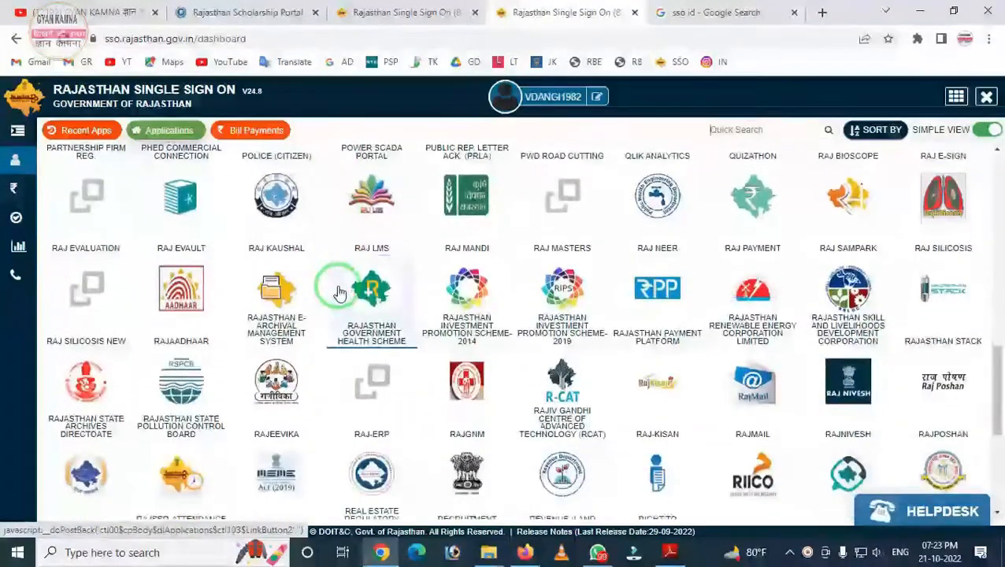
scroll(339, 293, "up", 1)
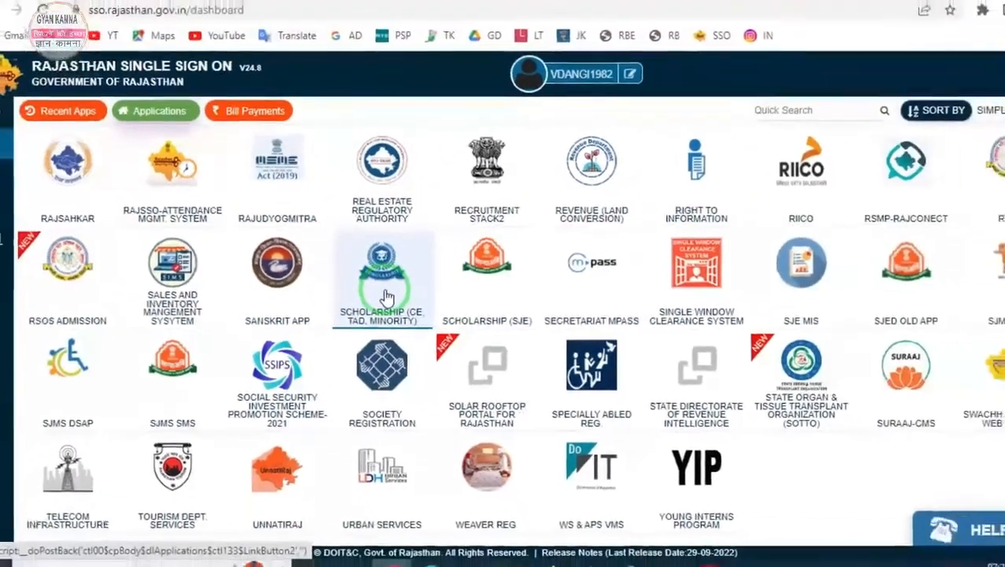
scroll(379, 297, "up", 5)
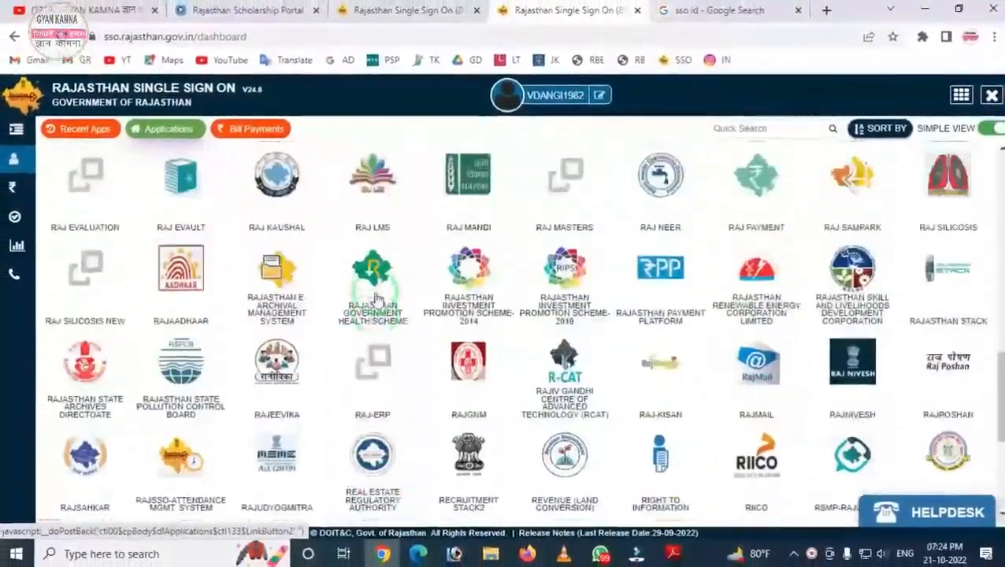
scroll(377, 298, "down", 2)
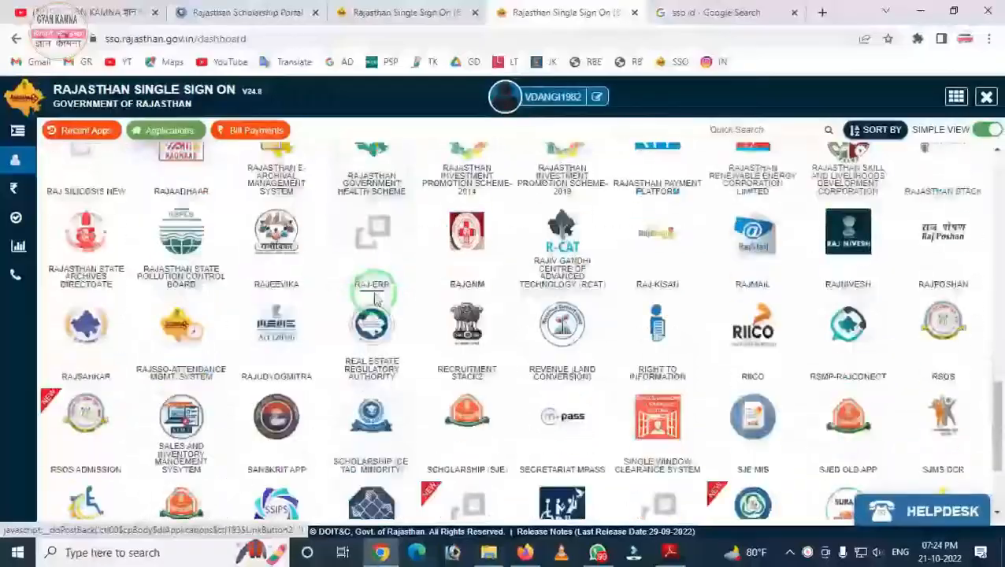
scroll(375, 298, "down", 1)
scroll(370, 299, "up", 20)
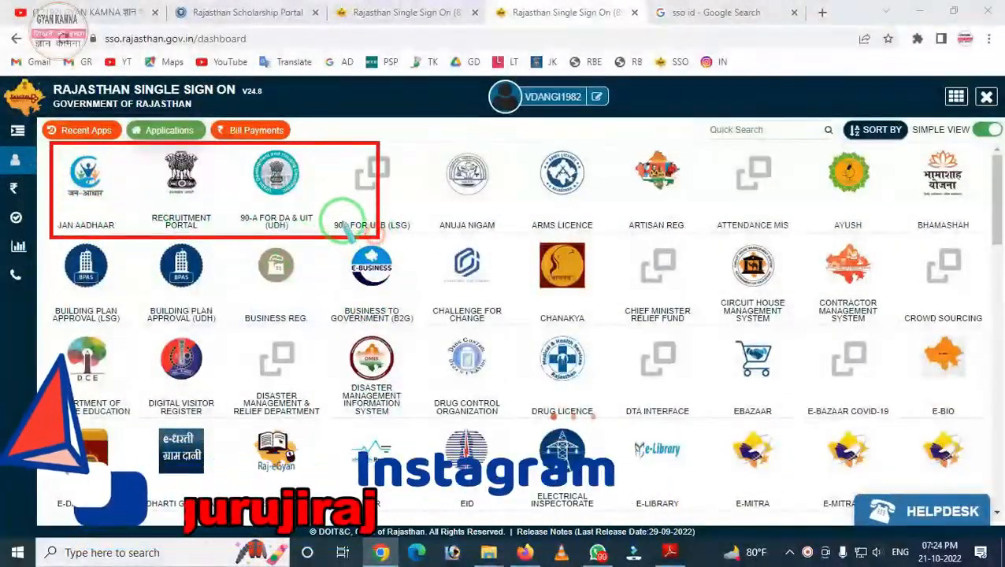
scroll(393, 256, "down", 15)
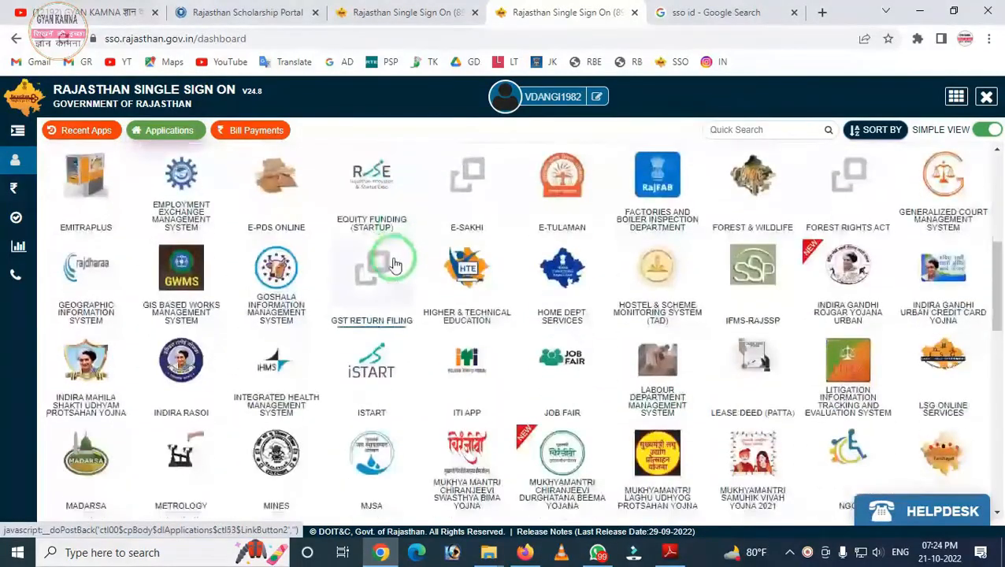
scroll(386, 264, "down", 4)
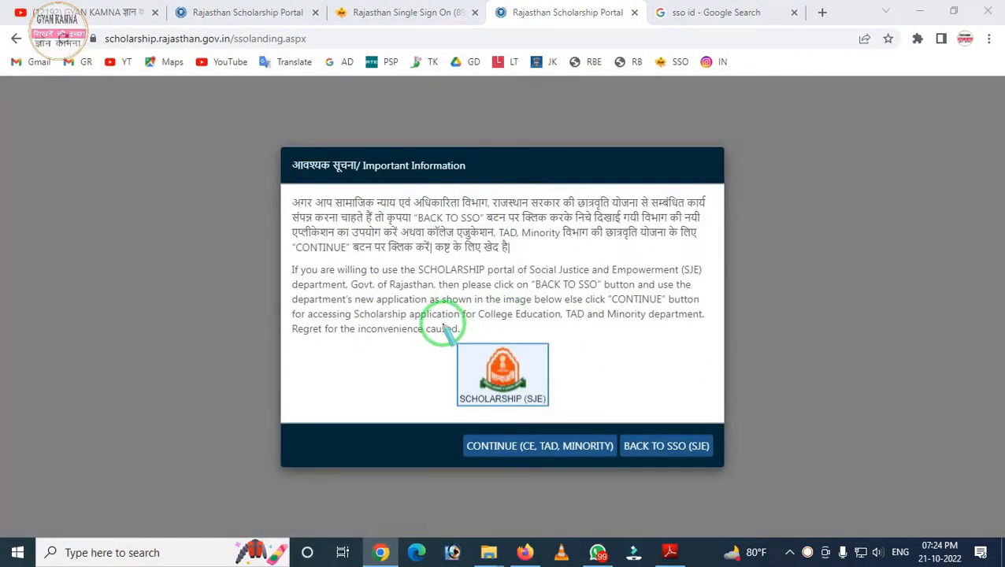
Step: Continue to the CE, TAD, Minority scholarship application and choose to register as a Student
left_click(533, 455)
left_click(530, 447)
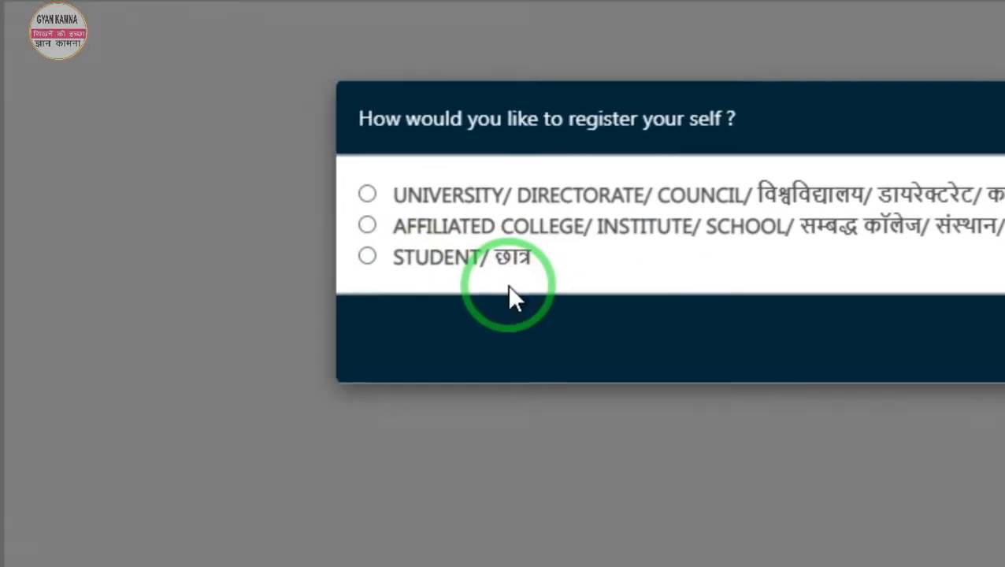
left_click(367, 256)
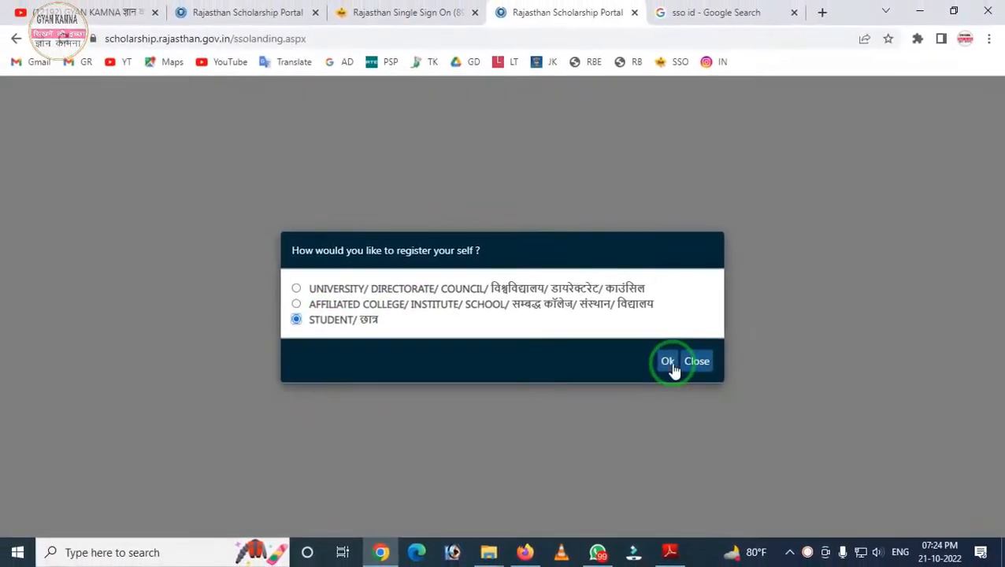
left_click(668, 363)
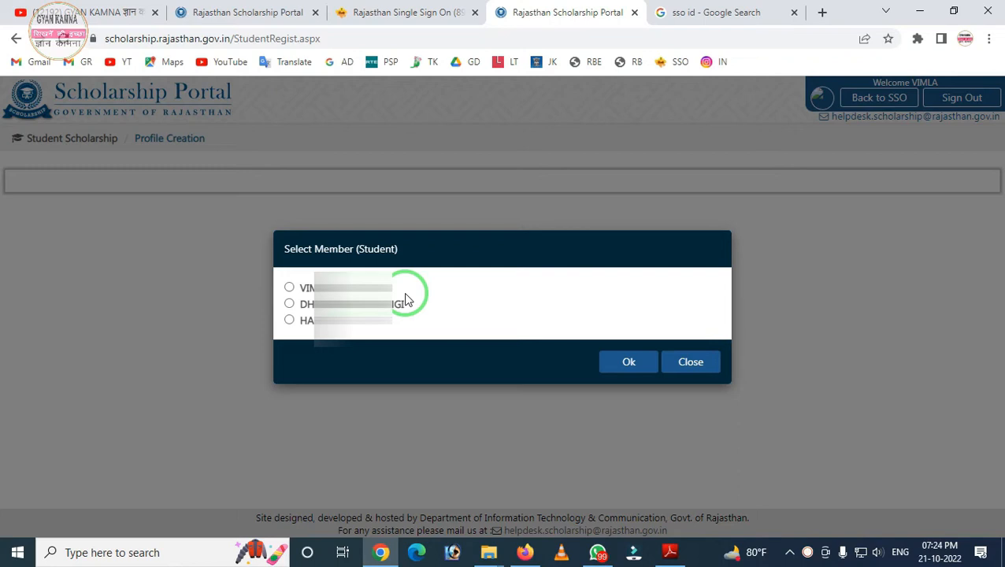
mouse_move(263, 261)
left_mouse_down()
mouse_move(285, 335)
mouse_move(410, 356)
left_mouse_up()
right_click(383, 336)
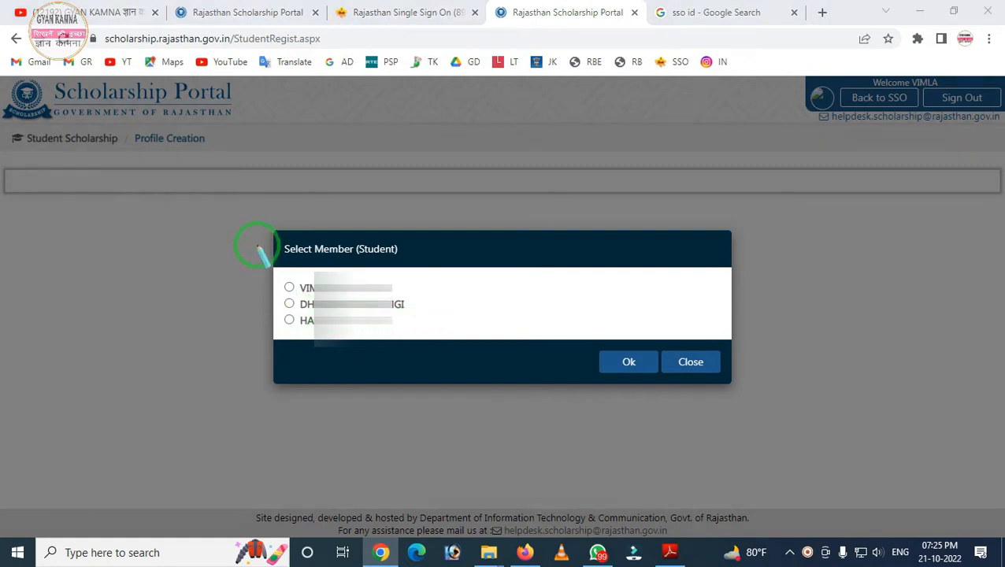
mouse_move(257, 245)
left_mouse_down()
mouse_move(319, 338)
mouse_move(453, 347)
left_mouse_up()
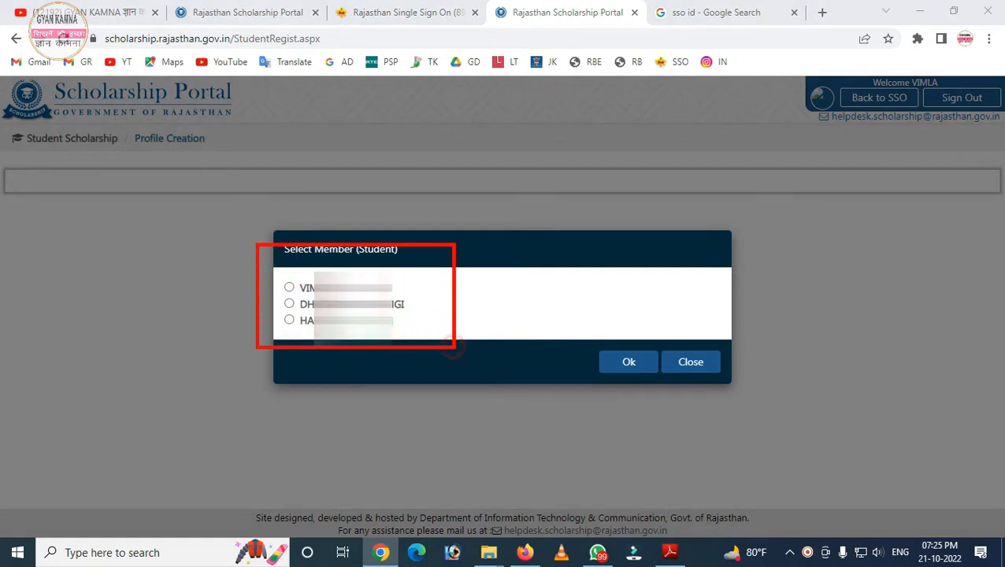
key("ctrl+z")
mouse_move(269, 252)
left_mouse_down()
mouse_move(272, 308)
mouse_move(396, 354)
left_mouse_up()
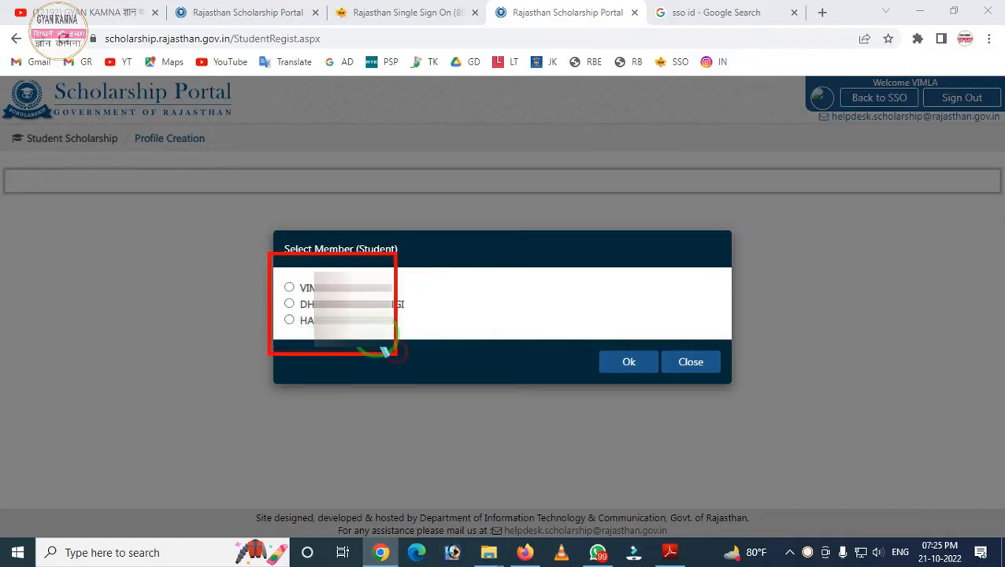
key("ctrl+z")
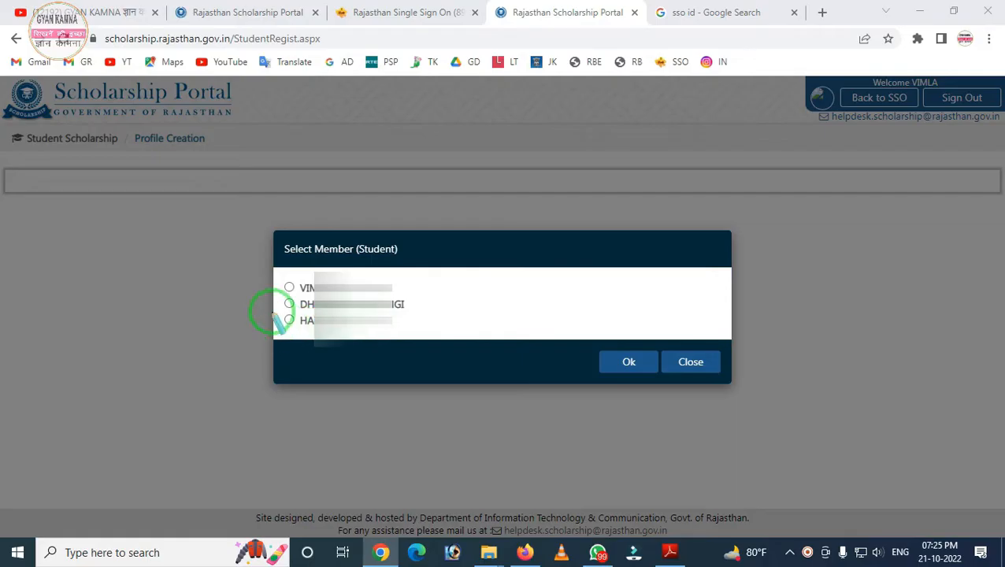
mouse_move(265, 310)
left_mouse_down()
mouse_move(299, 352)
mouse_move(393, 352)
left_mouse_up()
key("ctrl+z")
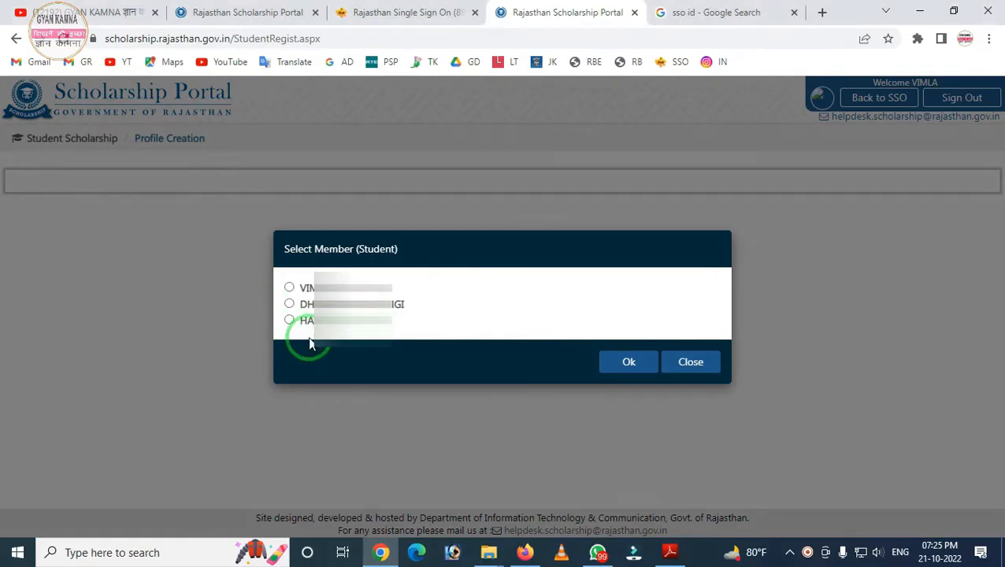
Step: Select the third listed family member as the student, enter that member's Aadhaar number, and submit it
left_click(290, 322)
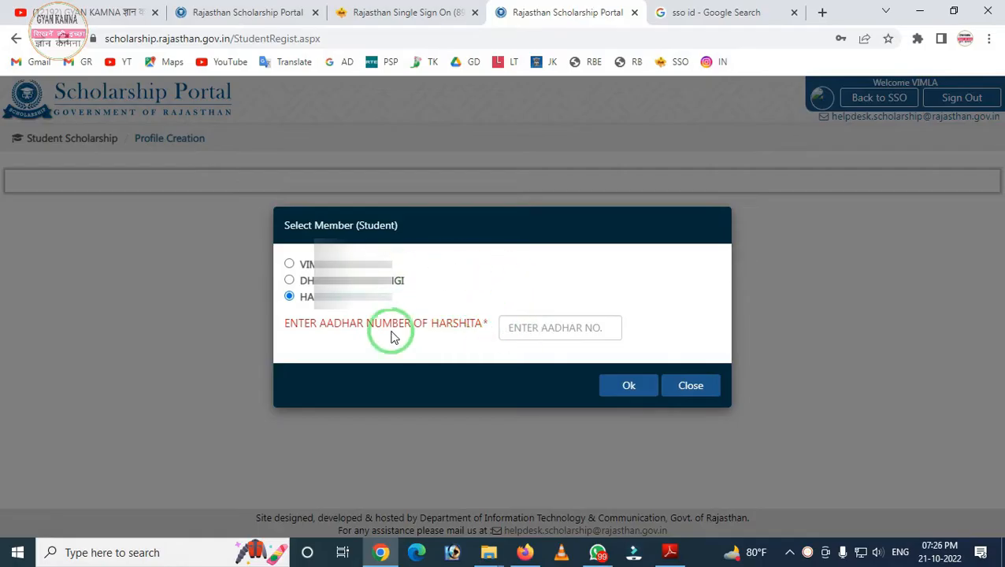
mouse_move(275, 299)
left_mouse_down()
mouse_move(439, 355)
mouse_move(651, 381)
left_mouse_up()
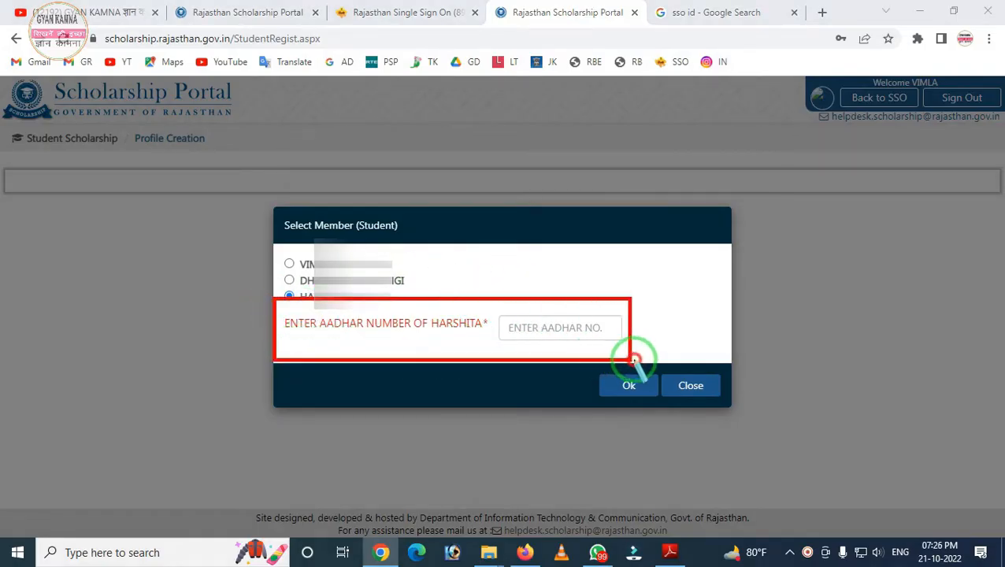
left_click_drag(479, 288, 650, 351)
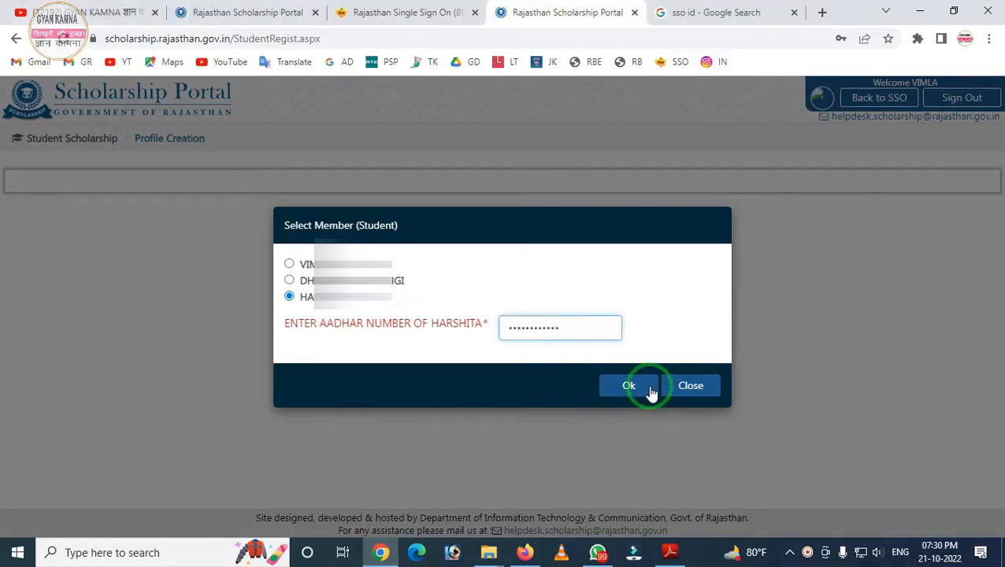
left_click(630, 385)
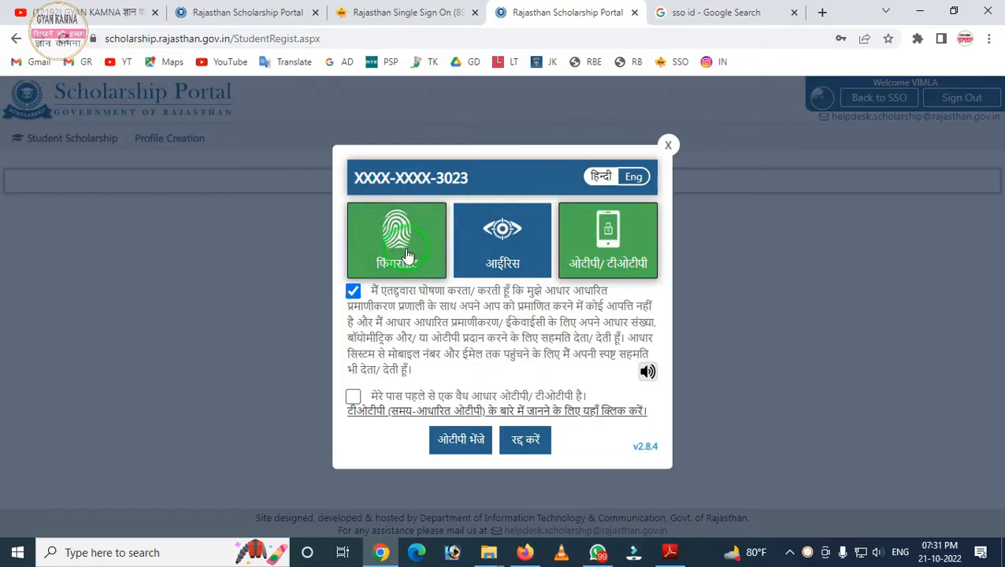
Step: Authenticate the student's Aadhaar by OTP: request the code, enter the received OTP, and validate it
mouse_move(344, 196)
left_mouse_down()
mouse_move(344, 217)
mouse_move(436, 277)
left_mouse_up()
right_click(449, 278)
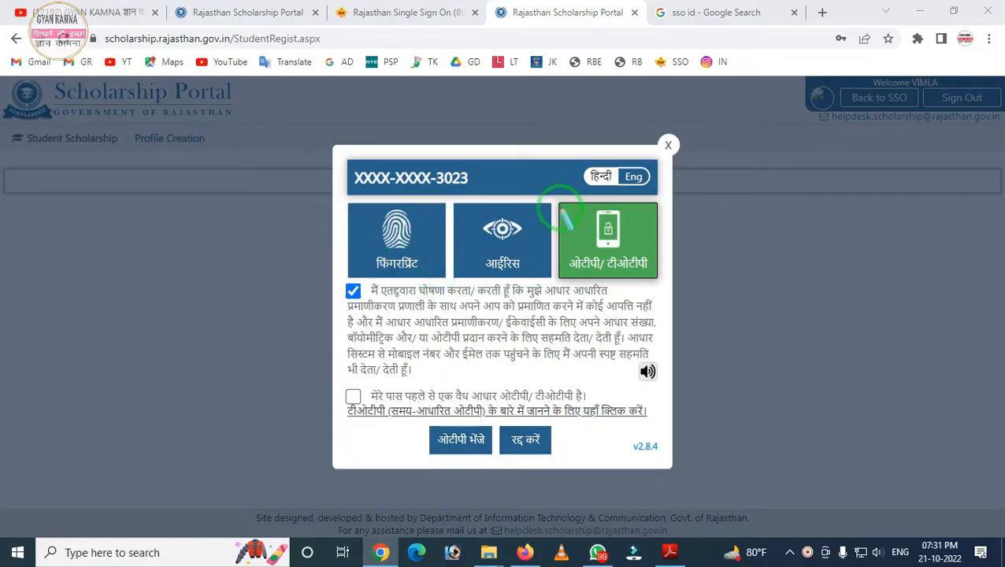
mouse_move(550, 193)
left_mouse_down()
mouse_move(588, 265)
mouse_move(660, 295)
left_mouse_up()
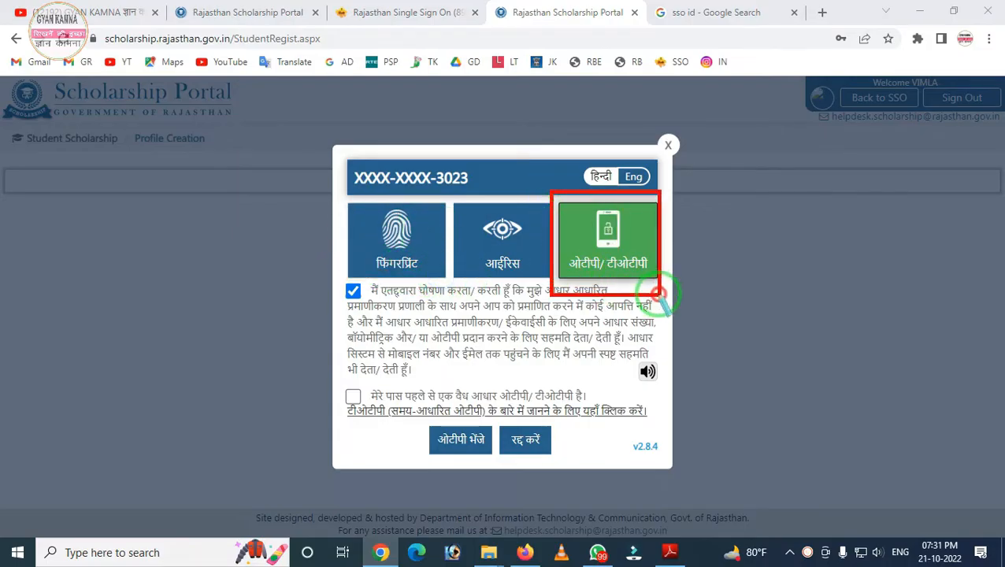
right_click(641, 290)
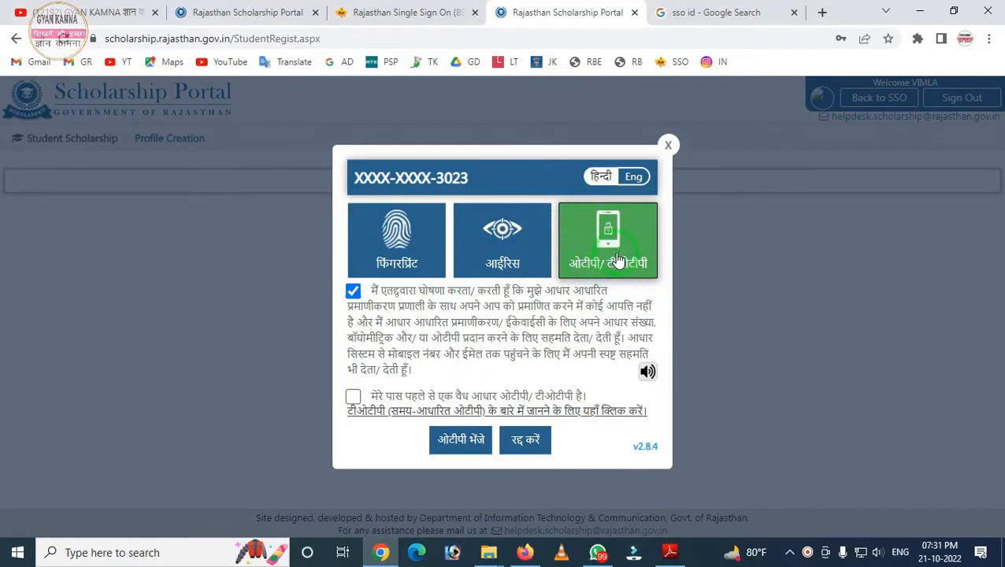
left_click(353, 291)
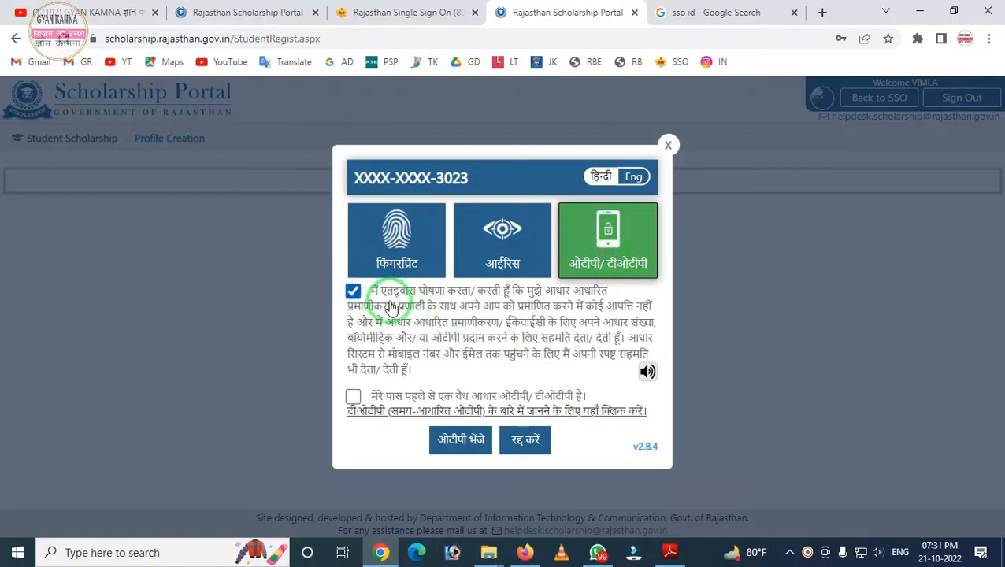
left_click(471, 444)
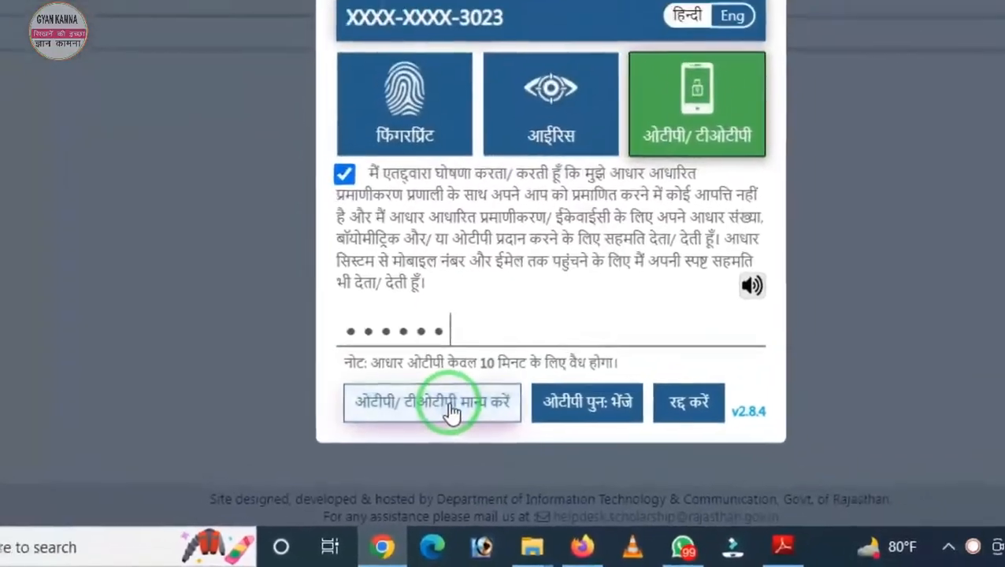
left_click(451, 411)
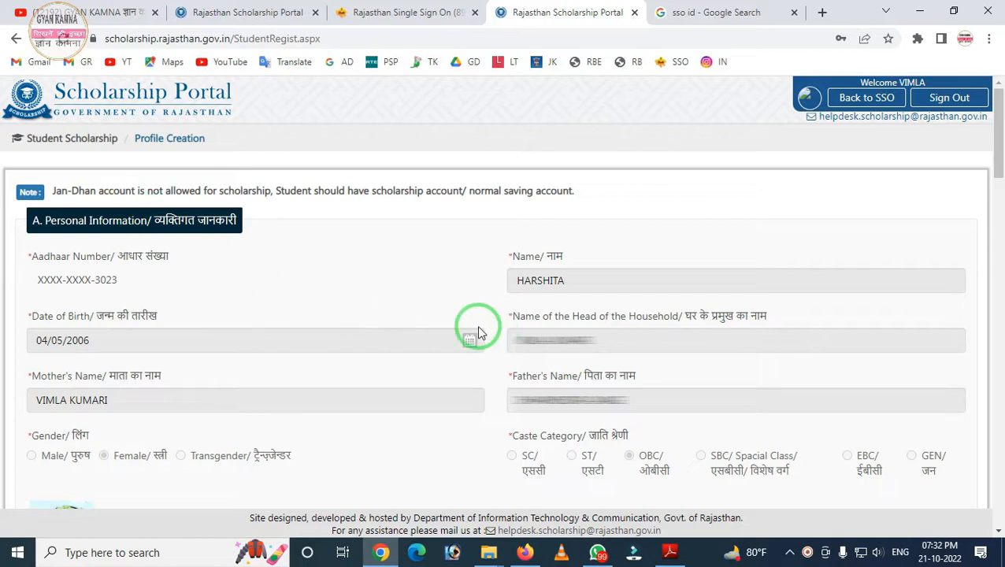
Step: Review the prefilled personal information in the student profile, including the mother's name, gender, caste category and Aadhaar number
key("ctrl+alt+d")
left_click_drag(29, 348, 223, 432)
right_click(274, 400)
scroll(370, 339, "down", 3)
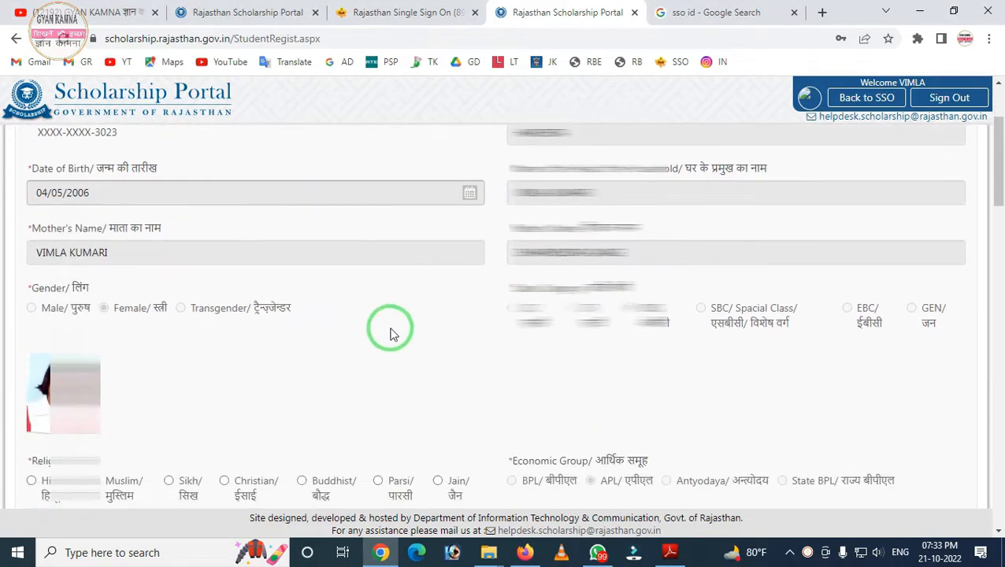
key("ctrl+alt+d")
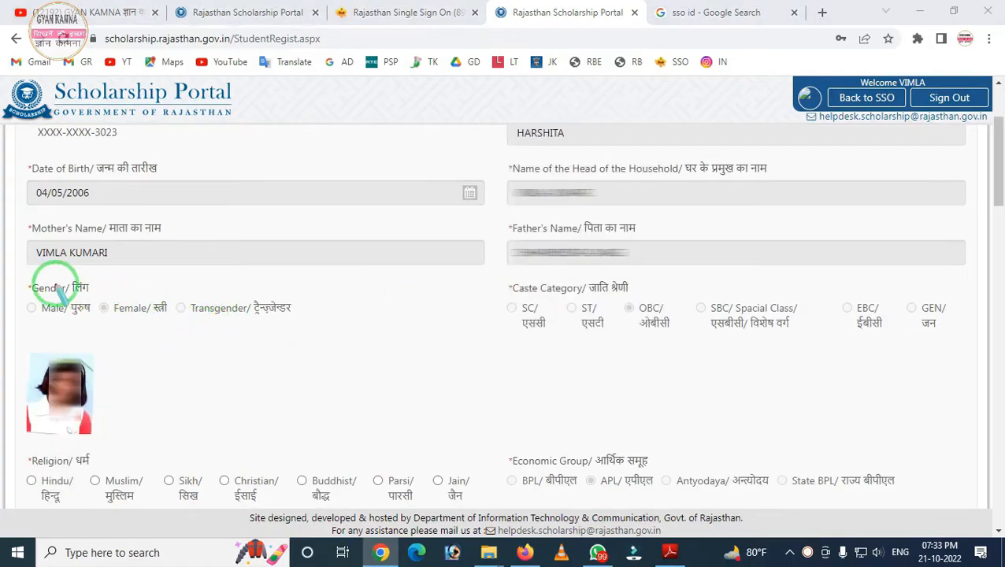
mouse_move(22, 276)
left_mouse_down()
mouse_move(42, 308)
mouse_move(230, 319)
left_mouse_up()
right_click(268, 314)
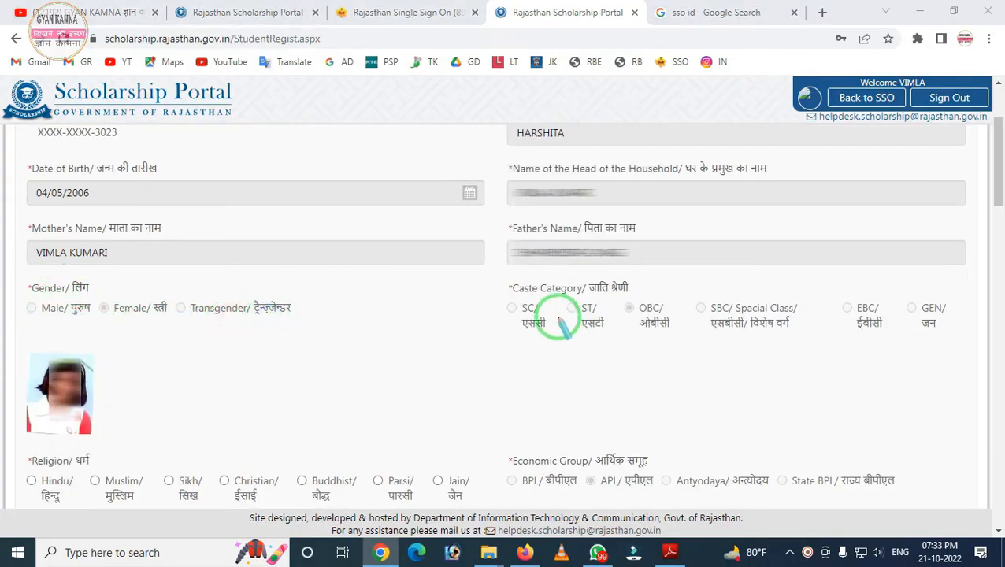
mouse_move(486, 265)
left_mouse_down()
mouse_move(650, 352)
mouse_move(794, 352)
left_mouse_up()
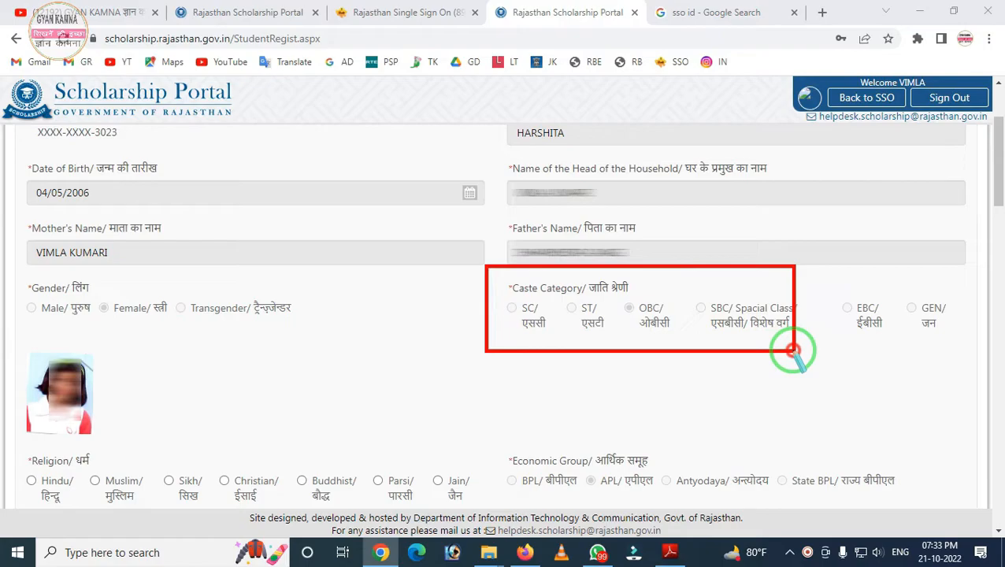
right_click(524, 341)
left_click_drag(577, 278, 774, 355)
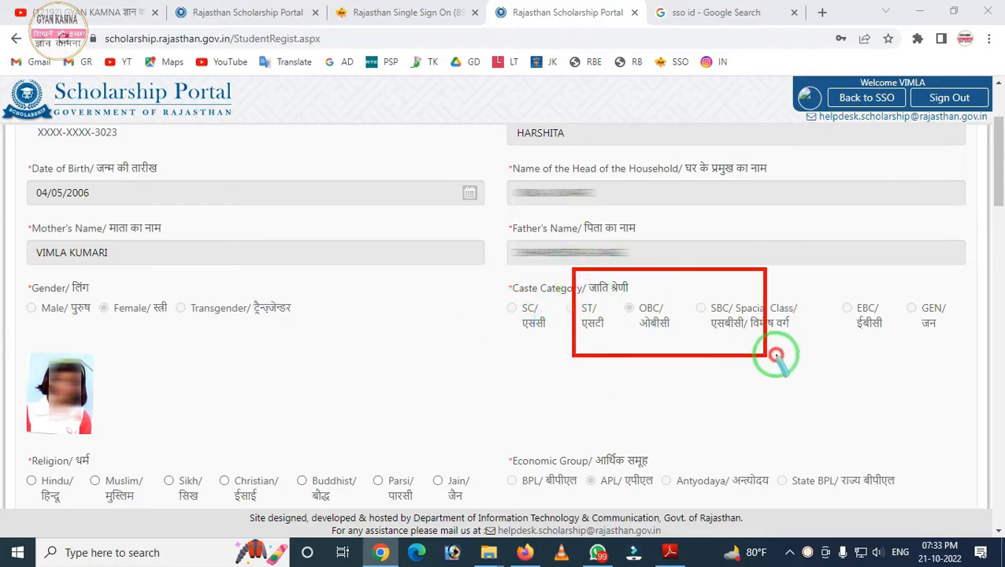
right_click(624, 325)
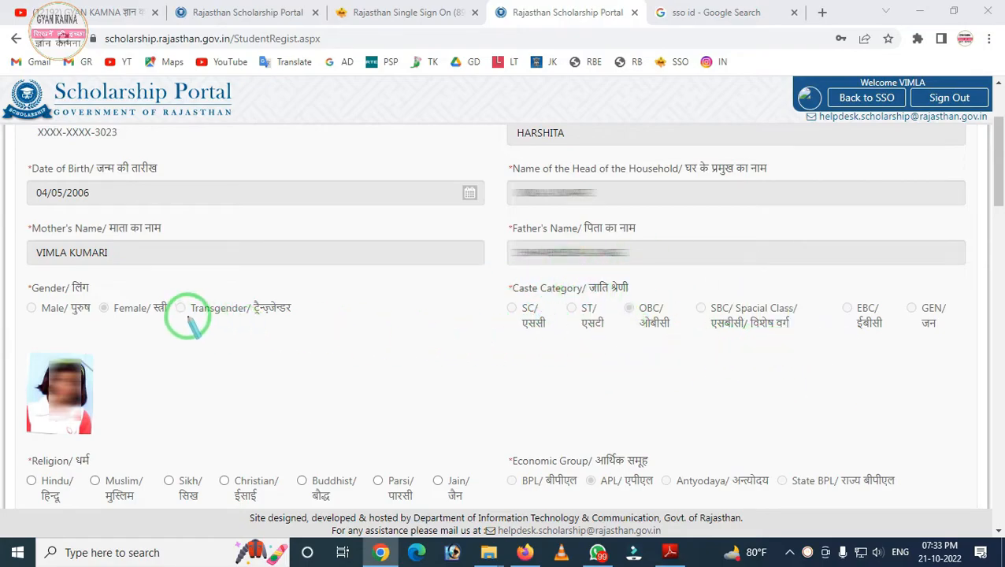
mouse_move(481, 265)
left_mouse_down()
mouse_move(644, 361)
mouse_move(917, 337)
left_mouse_up()
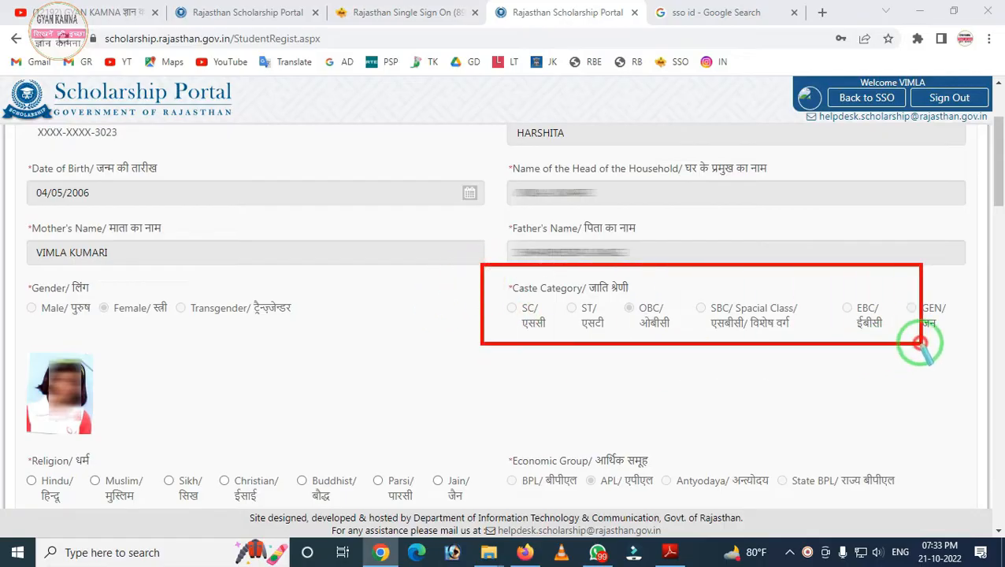
right_click(632, 332)
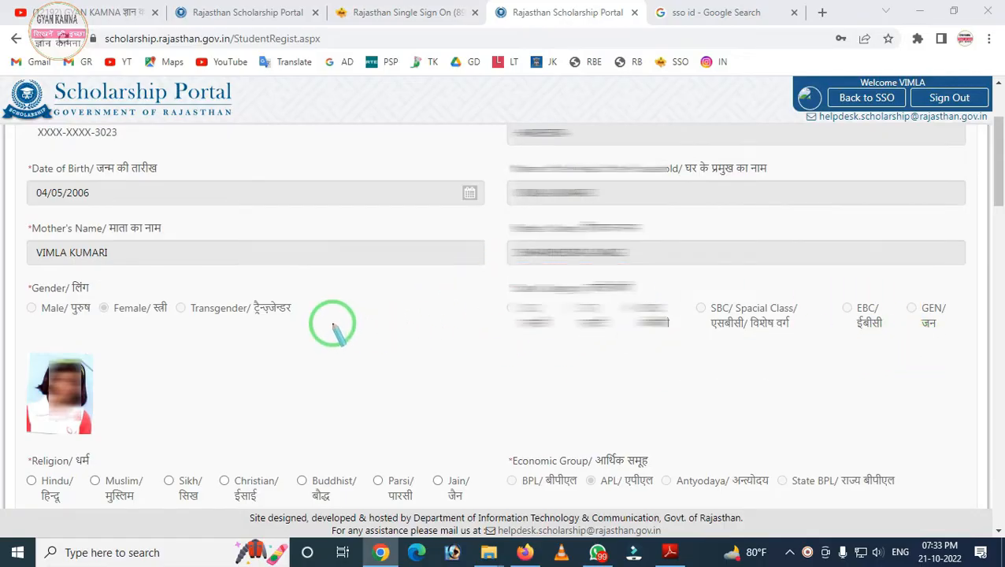
scroll(332, 326, "up", 2)
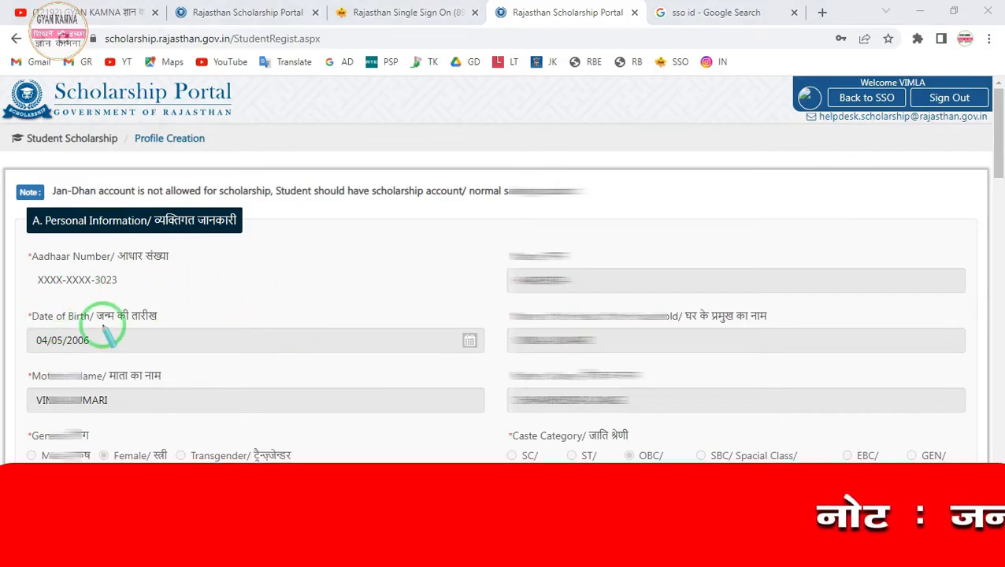
mouse_move(2, 245)
left_mouse_down()
mouse_move(214, 329)
mouse_move(228, 312)
left_mouse_up()
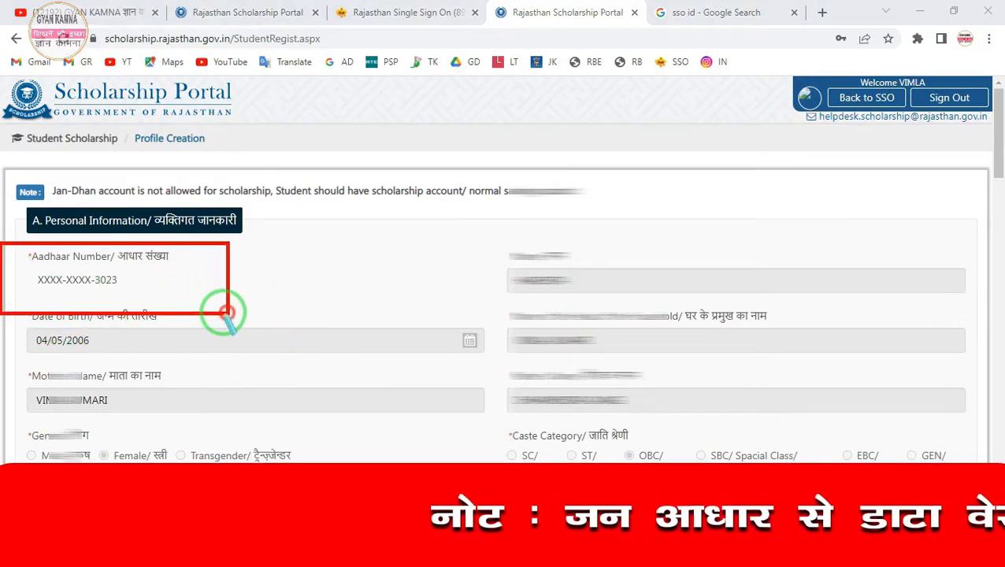
right_click(179, 299)
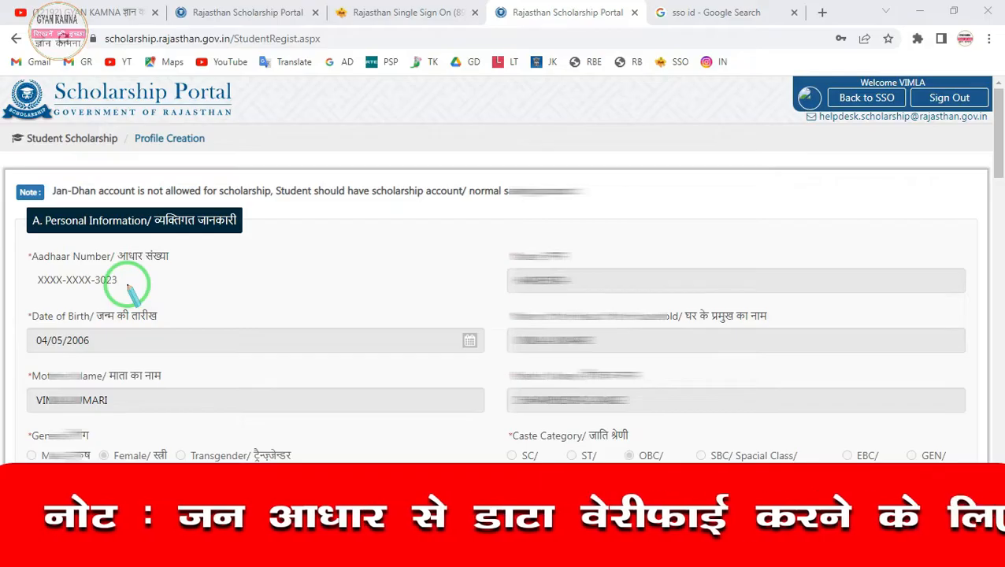
mouse_move(5, 247)
left_mouse_down()
mouse_move(94, 317)
mouse_move(141, 307)
left_mouse_up()
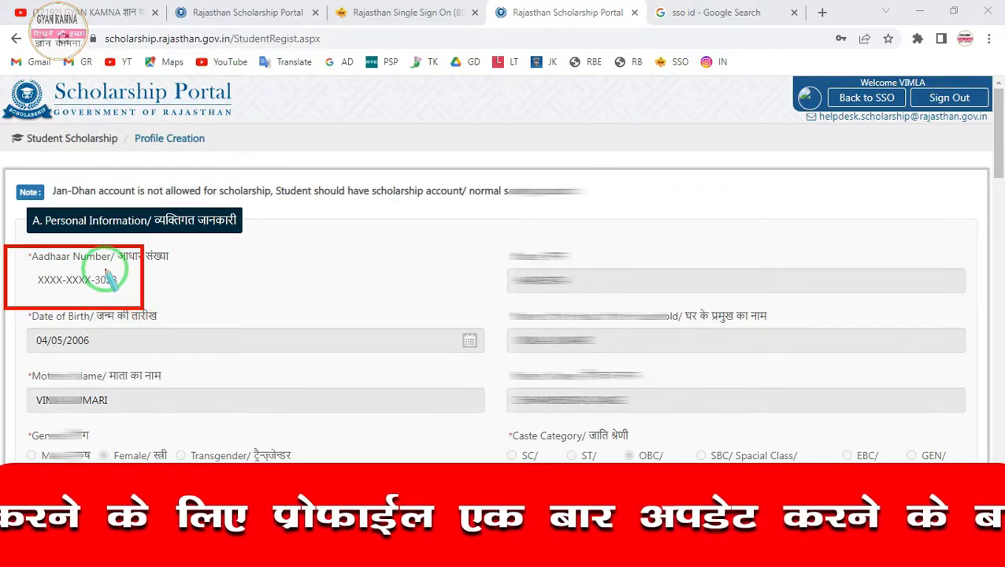
right_click(100, 274)
left_click_drag(17, 242, 173, 326)
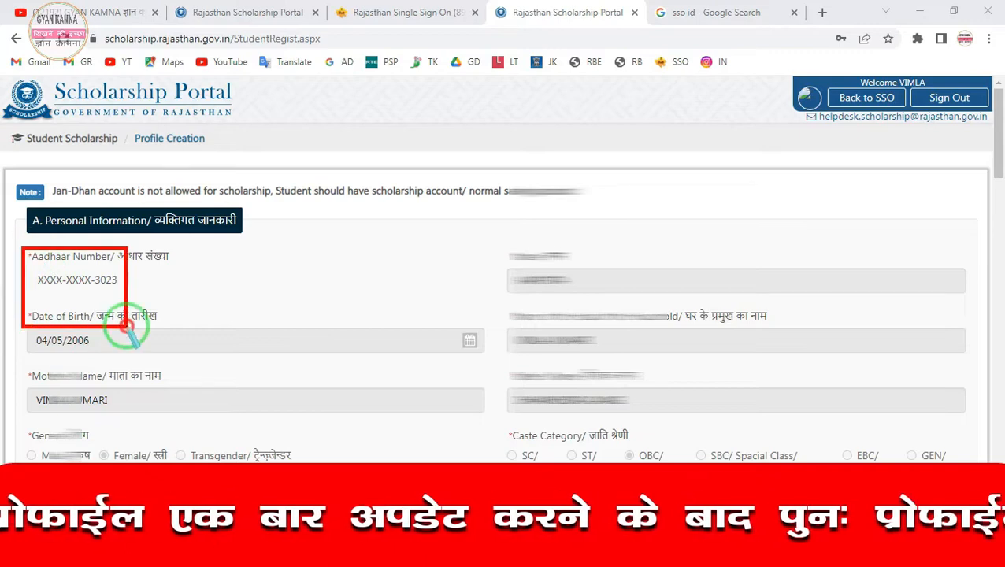
right_click(168, 307)
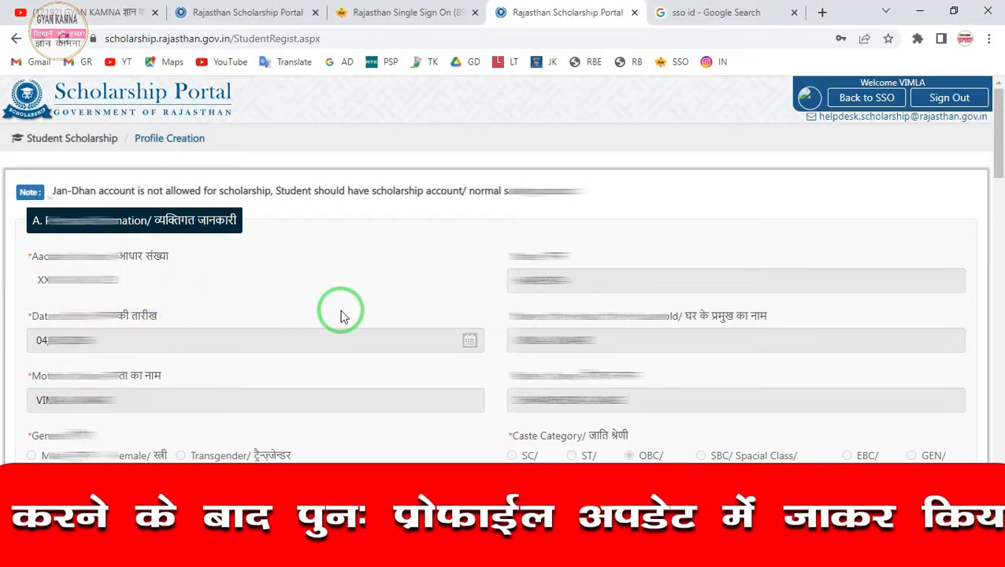
Step: Set the student's religion to Hindu in the personal information section
scroll(341, 309, "down", 4)
left_click_drag(33, 202, 132, 277)
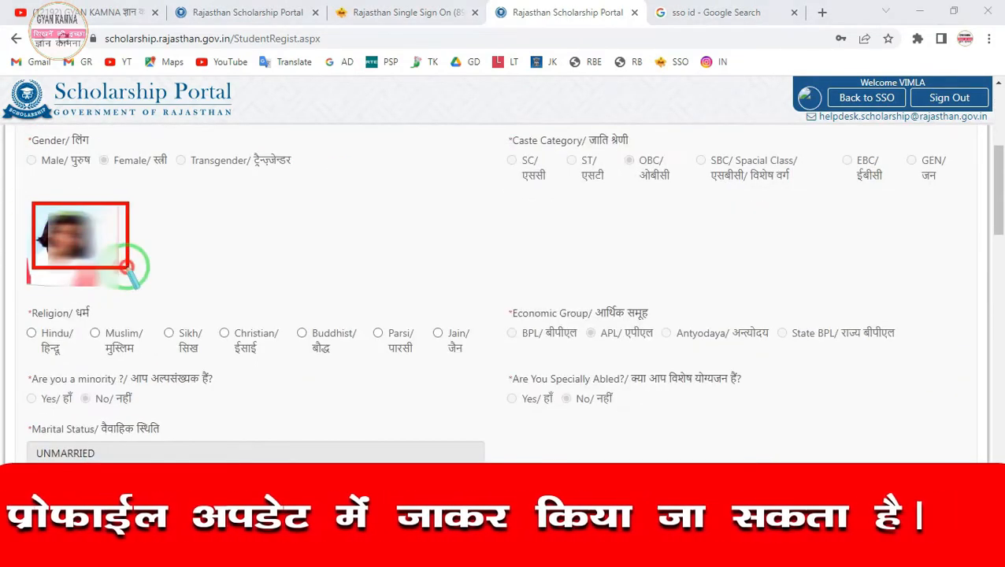
right_click(122, 271)
mouse_move(2, 306)
left_mouse_down()
mouse_move(168, 359)
mouse_move(435, 363)
left_mouse_up()
right_click(250, 325)
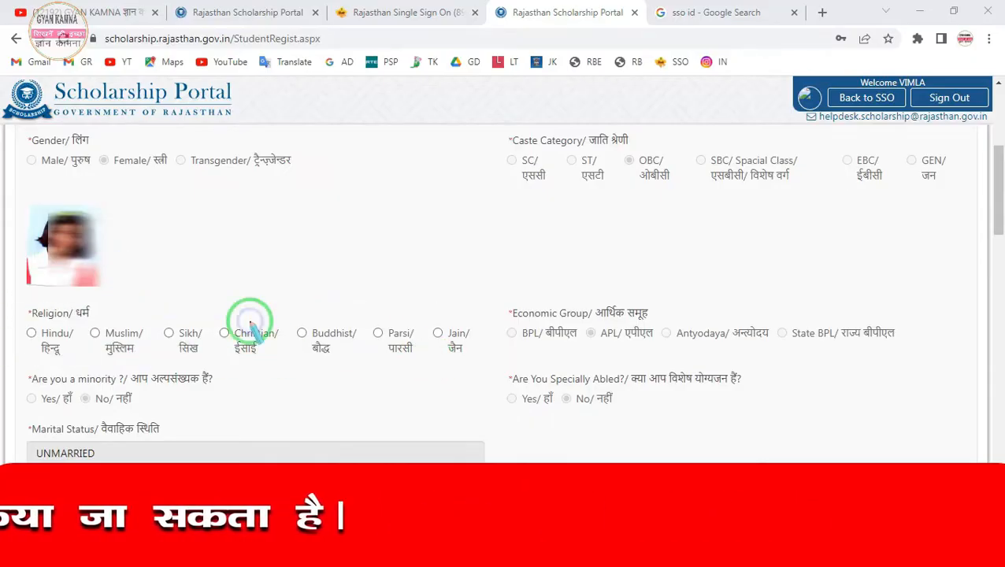
left_click(30, 333)
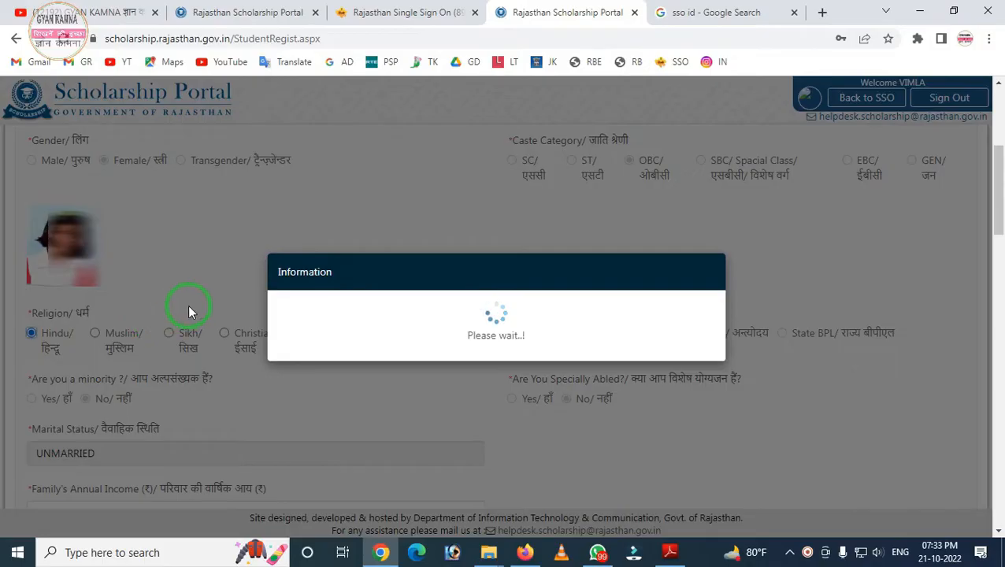
Step: Enter 50000 as the family's annual income in the personal information section
scroll(247, 323, "down", 1)
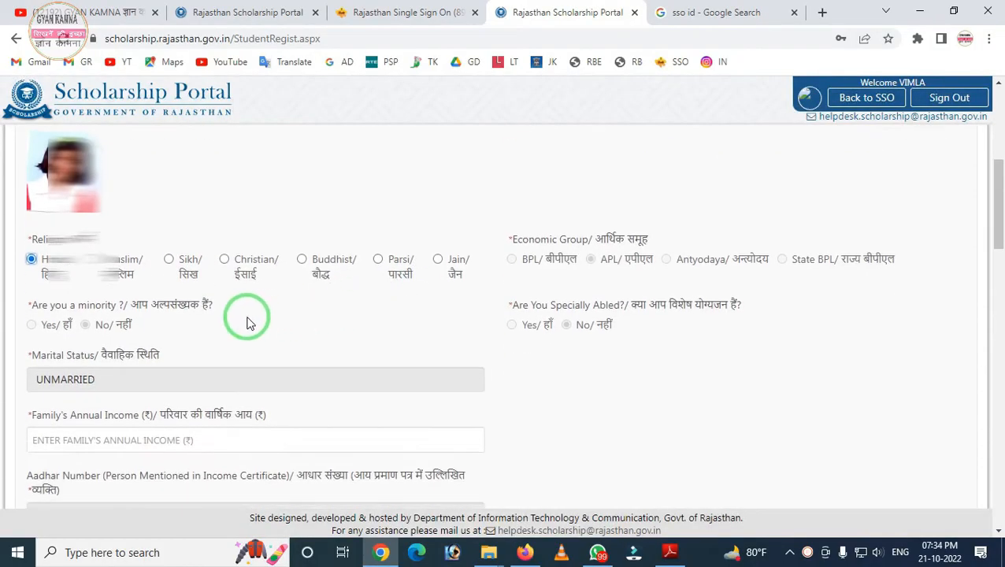
scroll(289, 288, "down", 1)
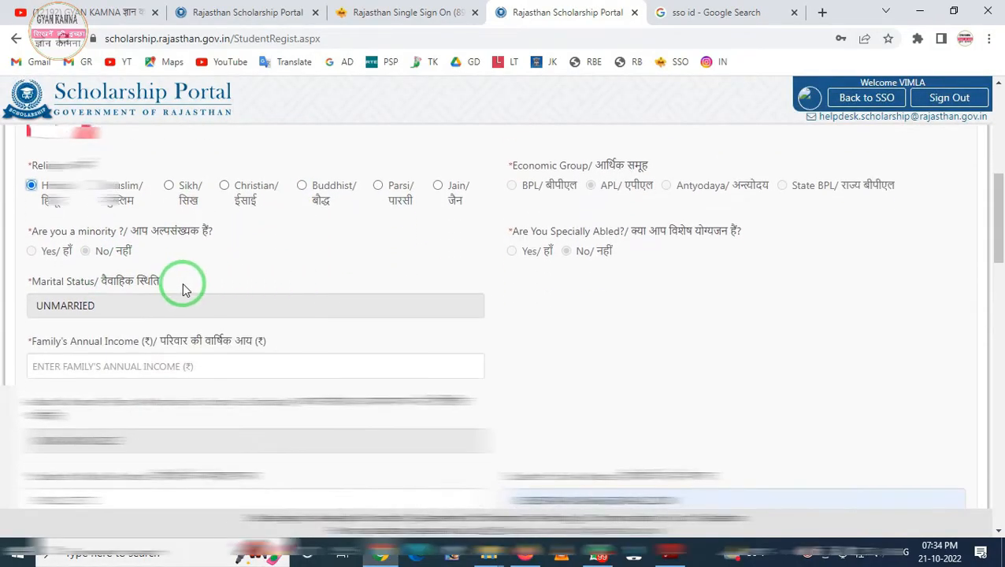
scroll(226, 255, "down", 1)
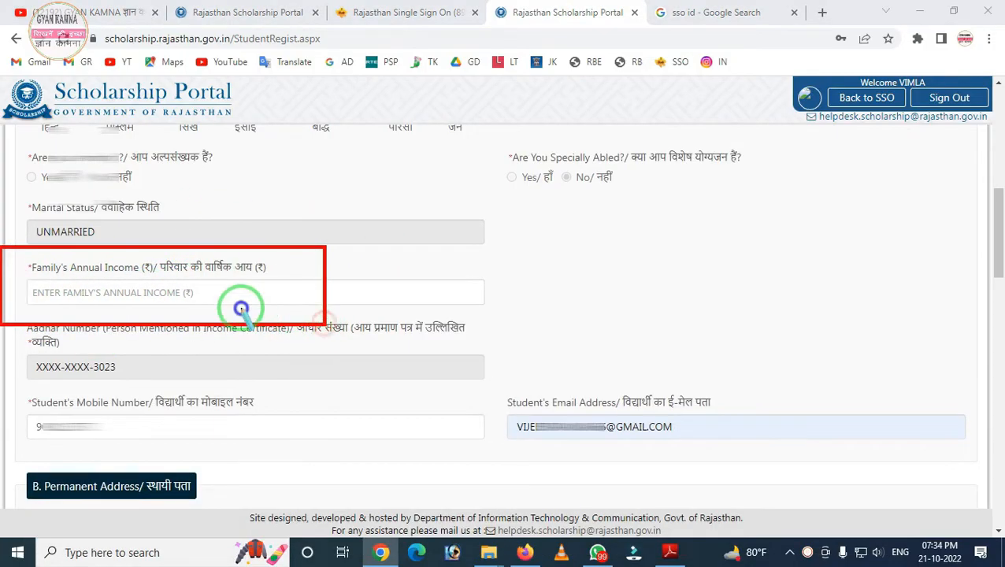
left_click(136, 292)
type("50000")
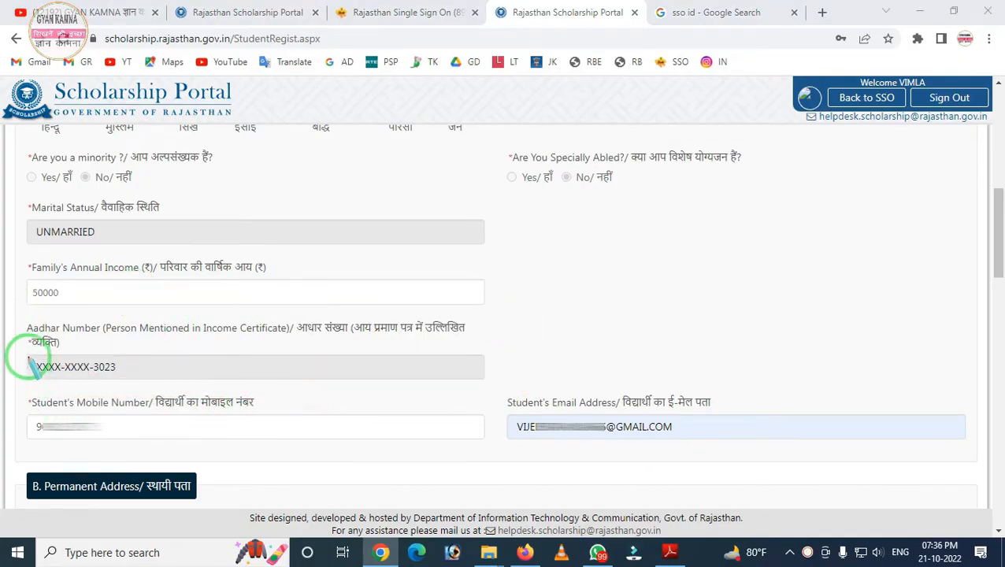
Step: Review the Aadhaar number of the person on the income certificate and the student's mobile number and e-mail address
mouse_move(30, 364)
left_mouse_down()
mouse_move(74, 384)
mouse_move(130, 378)
left_mouse_up()
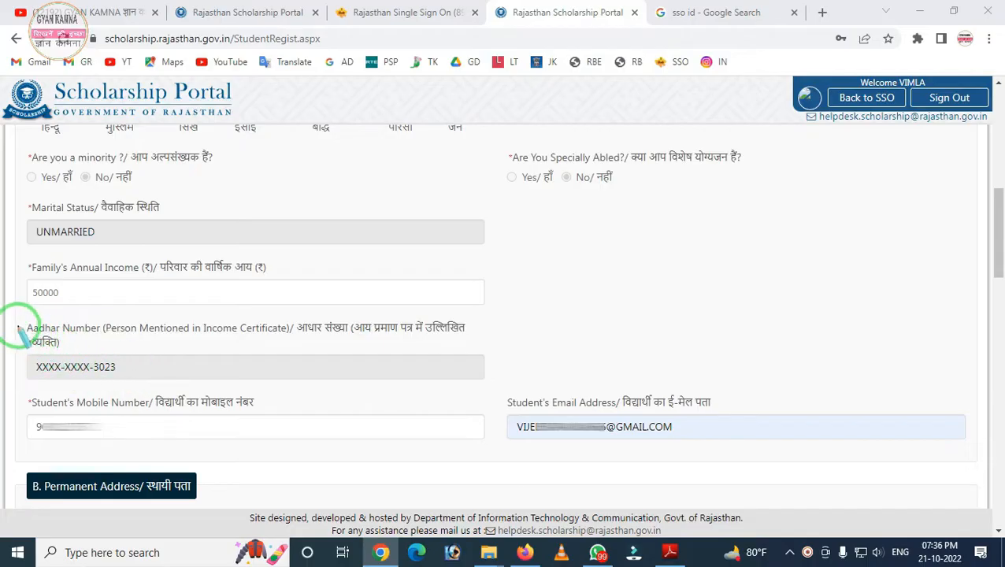
mouse_move(16, 326)
left_mouse_down()
mouse_move(87, 408)
mouse_move(132, 396)
left_mouse_up()
right_click(114, 371)
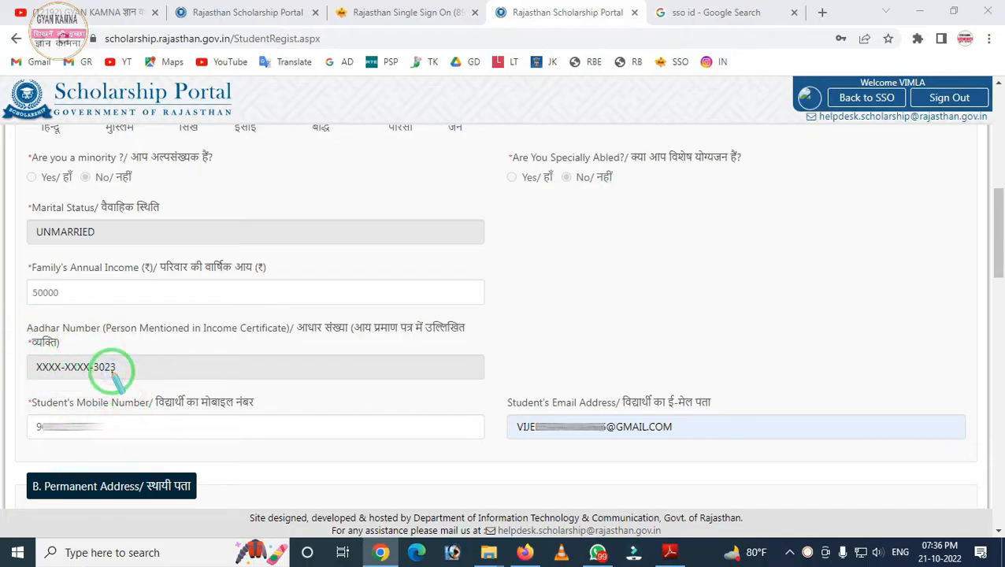
mouse_move(16, 337)
left_mouse_down()
mouse_move(27, 369)
mouse_move(129, 406)
mouse_move(141, 388)
left_mouse_up()
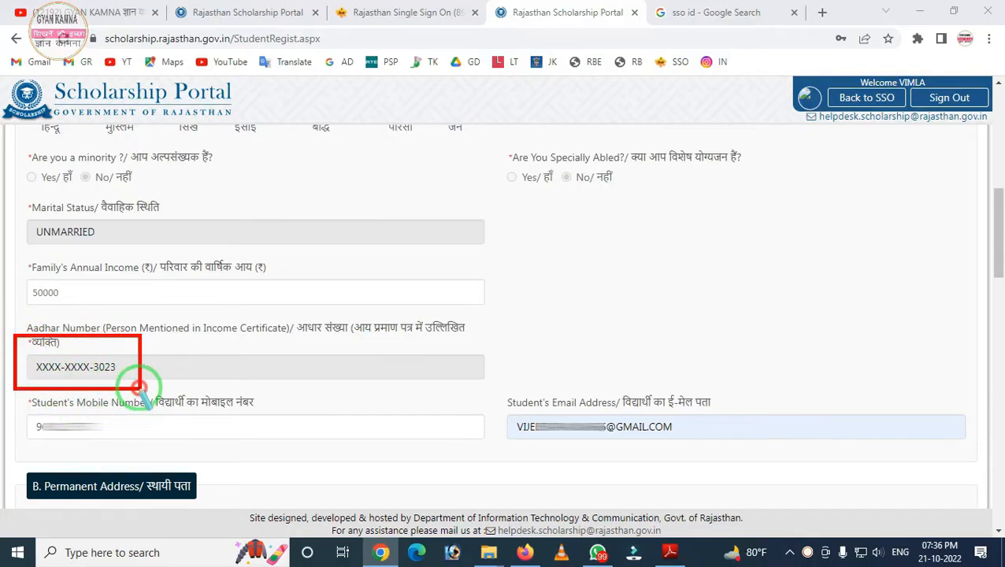
right_click(104, 369)
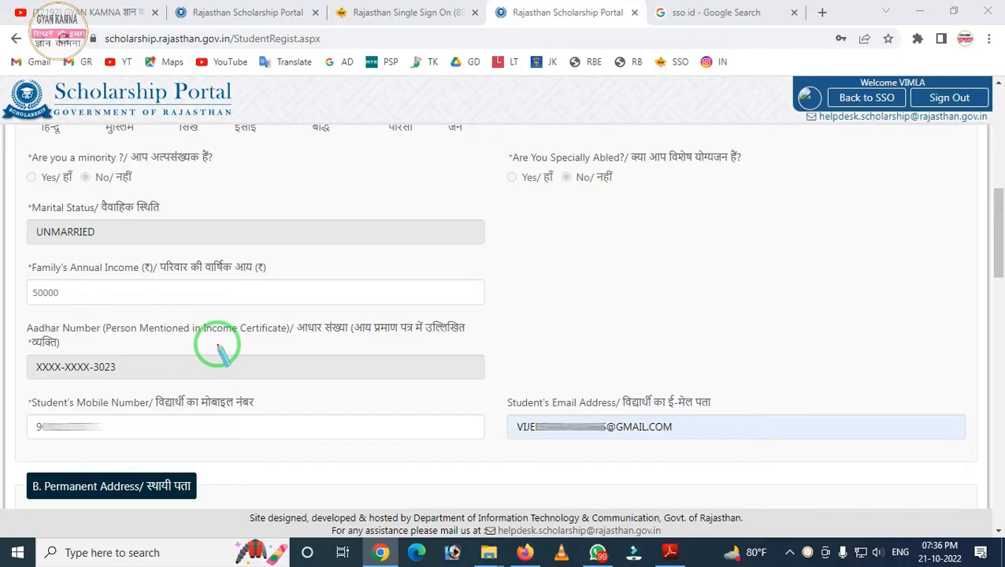
left_click_drag(18, 313, 196, 386)
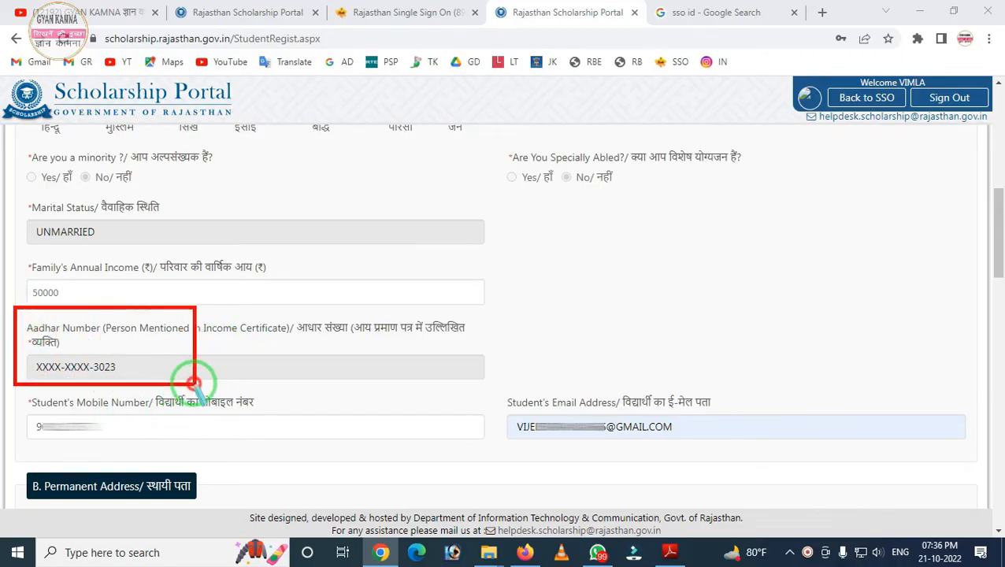
right_click(142, 378)
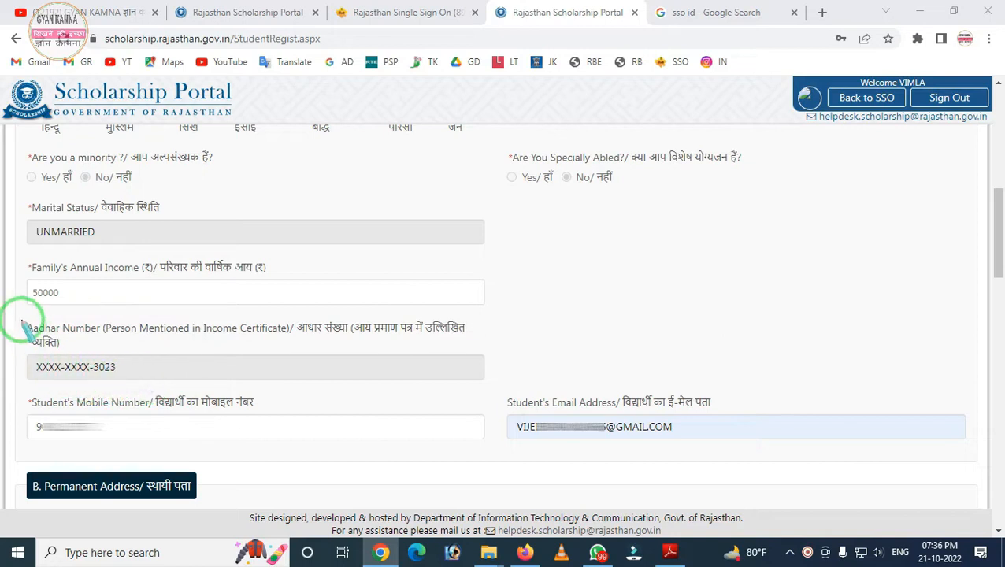
left_click_drag(16, 316, 189, 416)
right_click(163, 390)
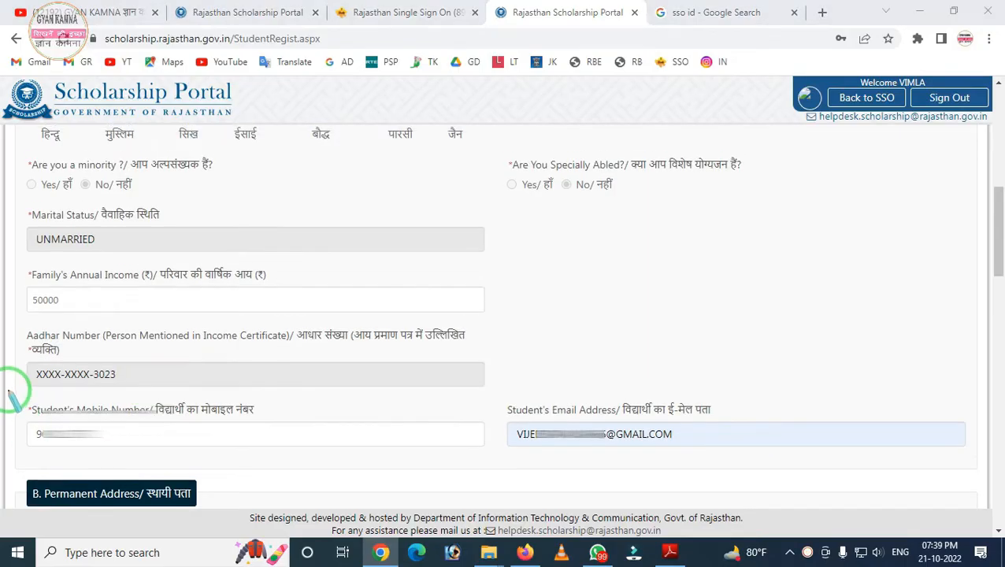
left_click_drag(8, 392, 187, 461)
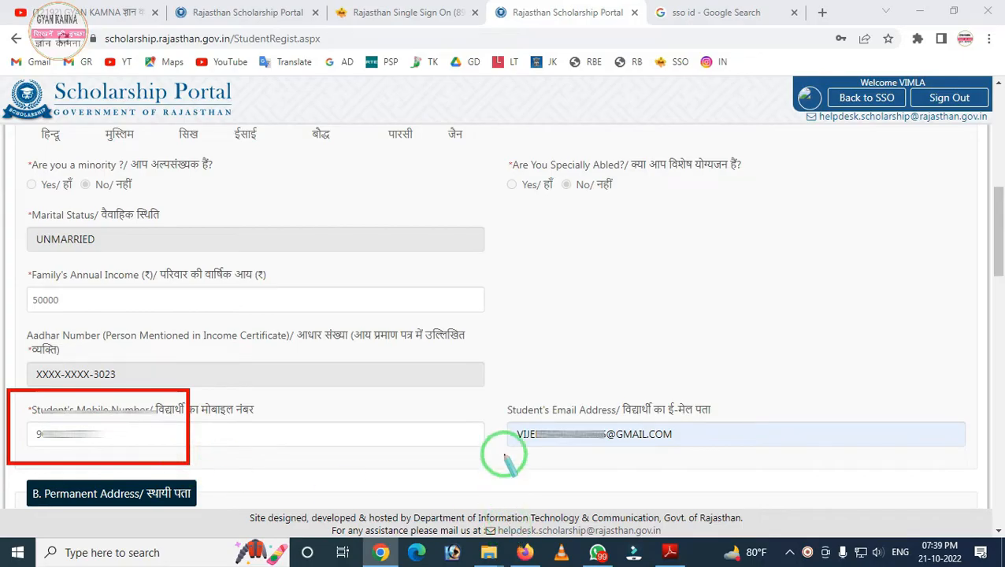
left_click_drag(475, 372, 696, 494)
right_click(628, 470)
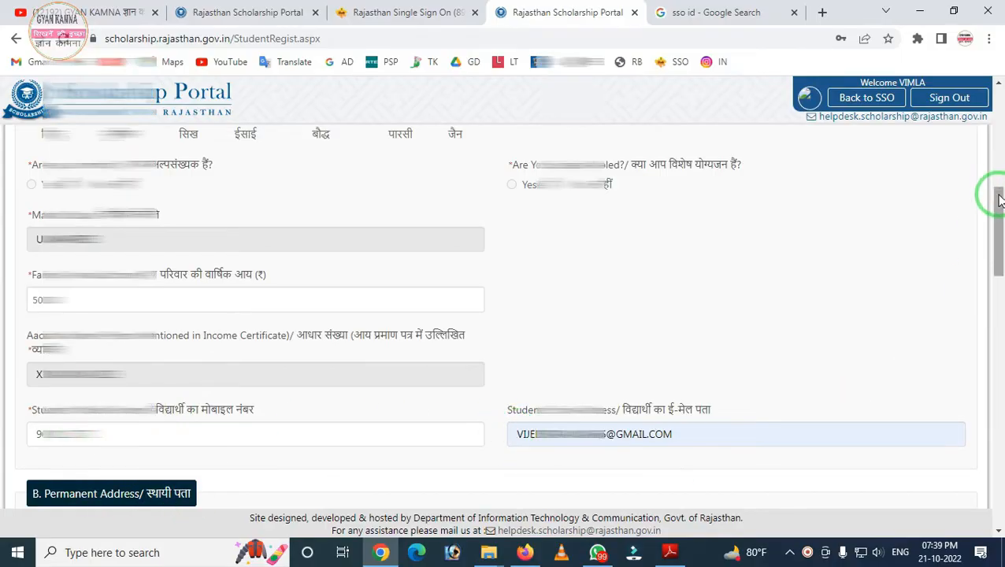
Step: Set the tehsil to CHIRAWA in the permanent address section and check the pin code
left_click_drag(998, 198, 997, 280)
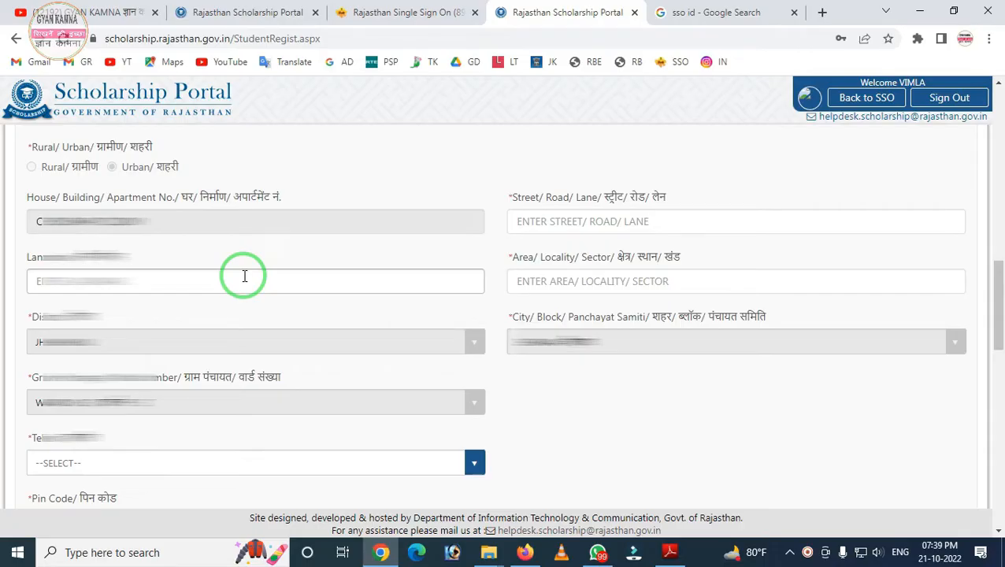
mouse_move(482, 167)
left_mouse_down()
mouse_move(494, 336)
mouse_move(760, 386)
left_mouse_up()
left_click_drag(588, 174, 668, 238)
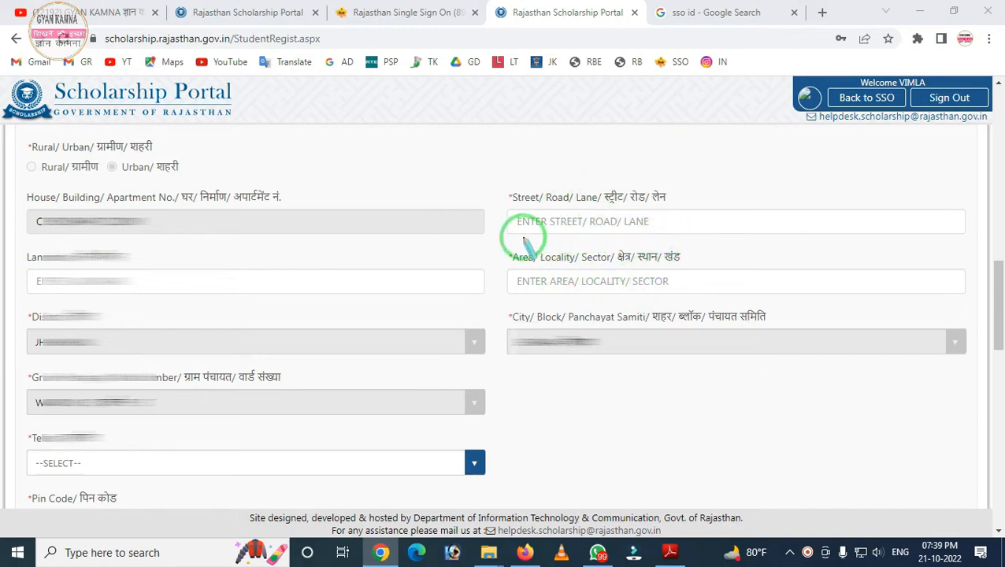
mouse_move(502, 229)
left_mouse_down()
mouse_move(648, 297)
mouse_move(723, 305)
left_mouse_up()
right_click(662, 296)
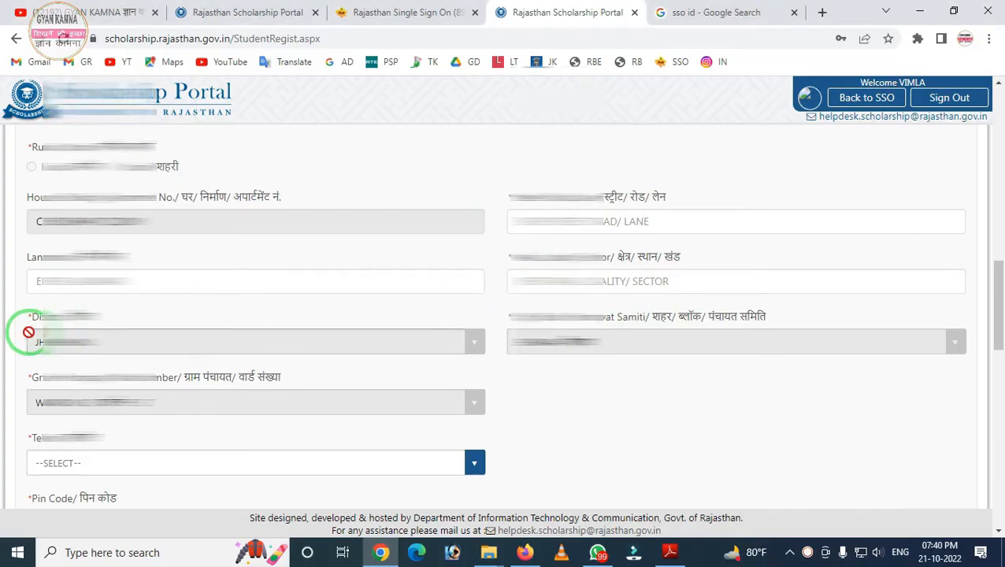
scroll(23, 331, "down", 3)
left_click(109, 241)
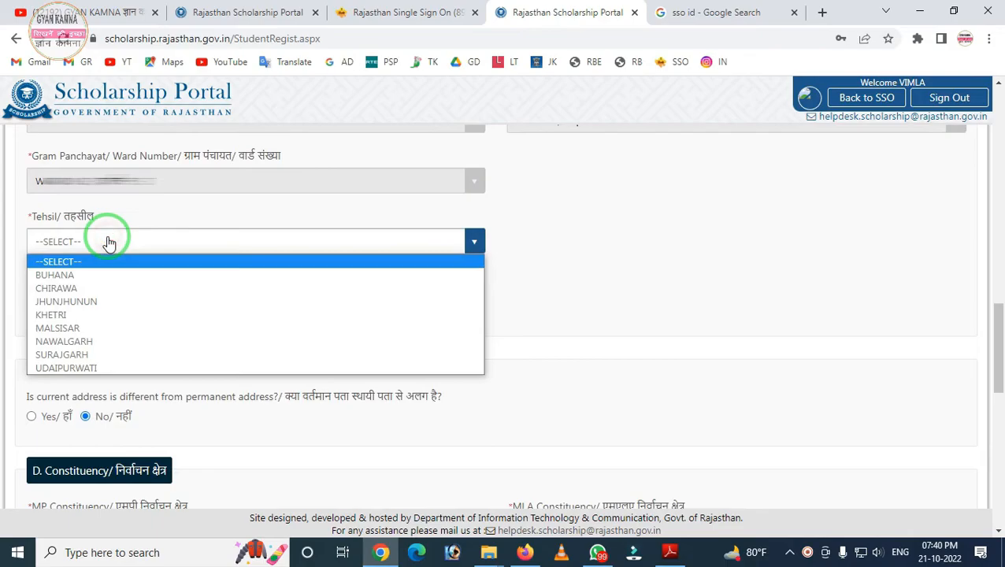
left_click(90, 288)
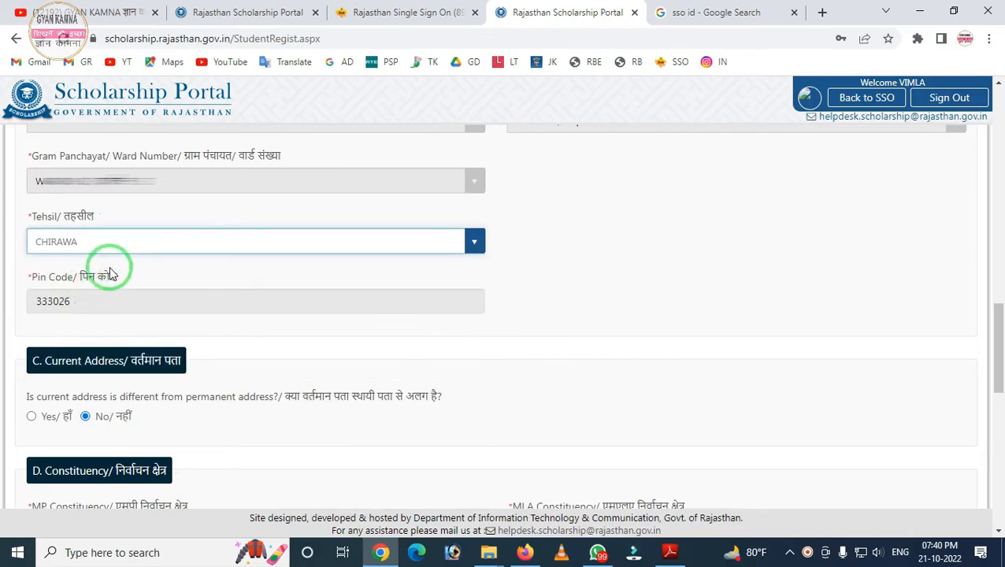
left_click_drag(12, 270, 196, 317)
right_click(129, 304)
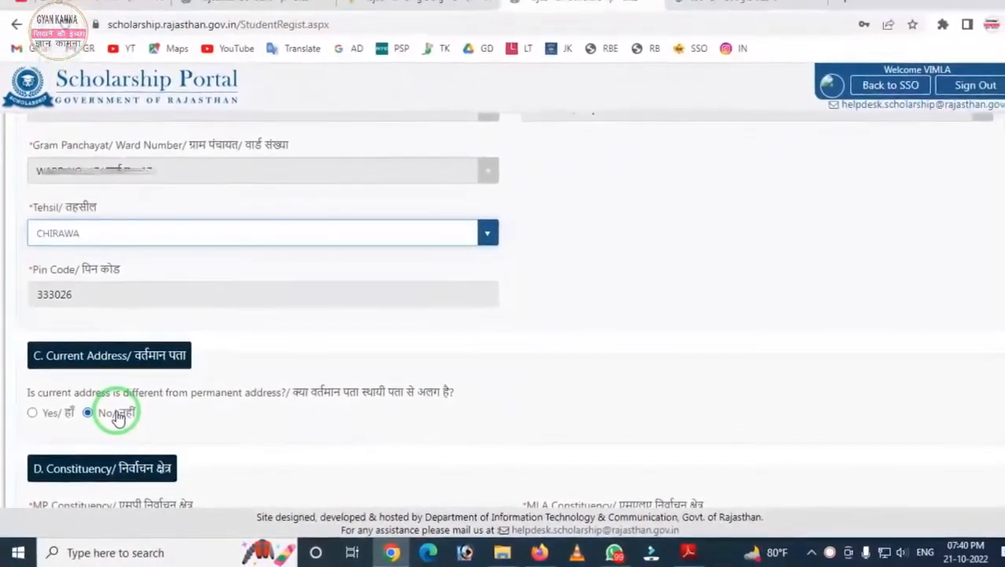
Step: Set the MP constituency to JHUNJHUNU and the MLA constituency to PILANI (SC) in the constituency section
scroll(114, 410, "down", 1)
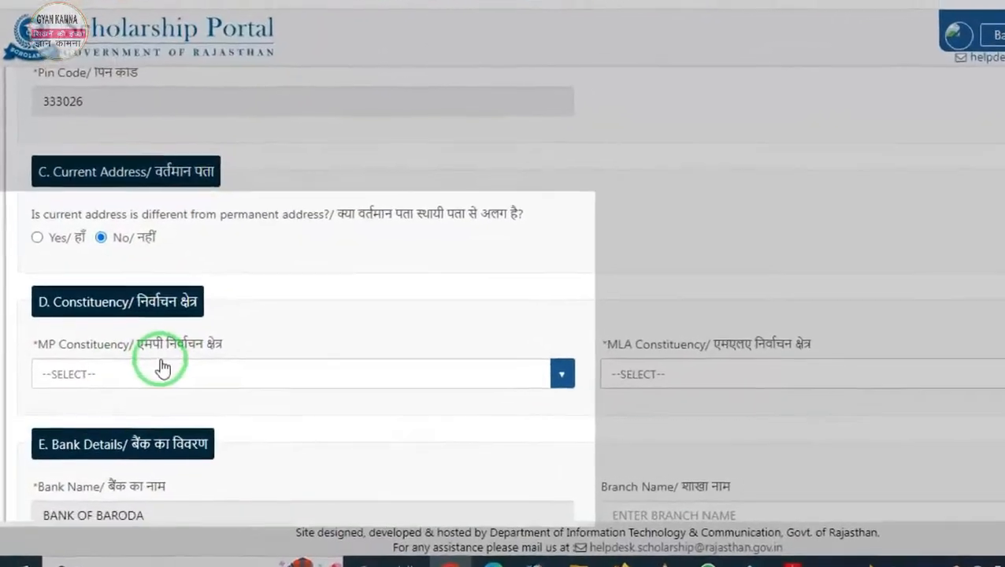
left_click(142, 383)
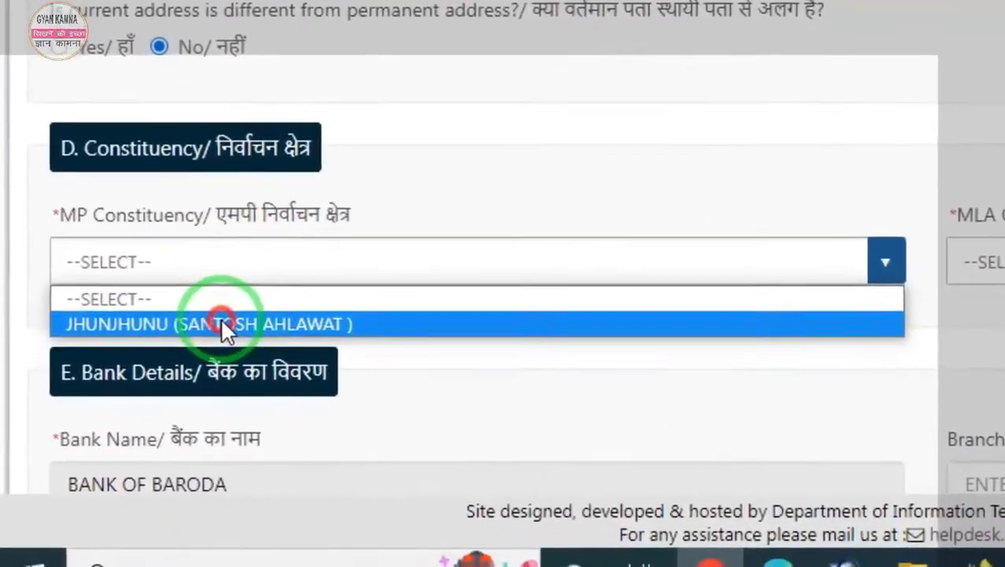
left_click(209, 347)
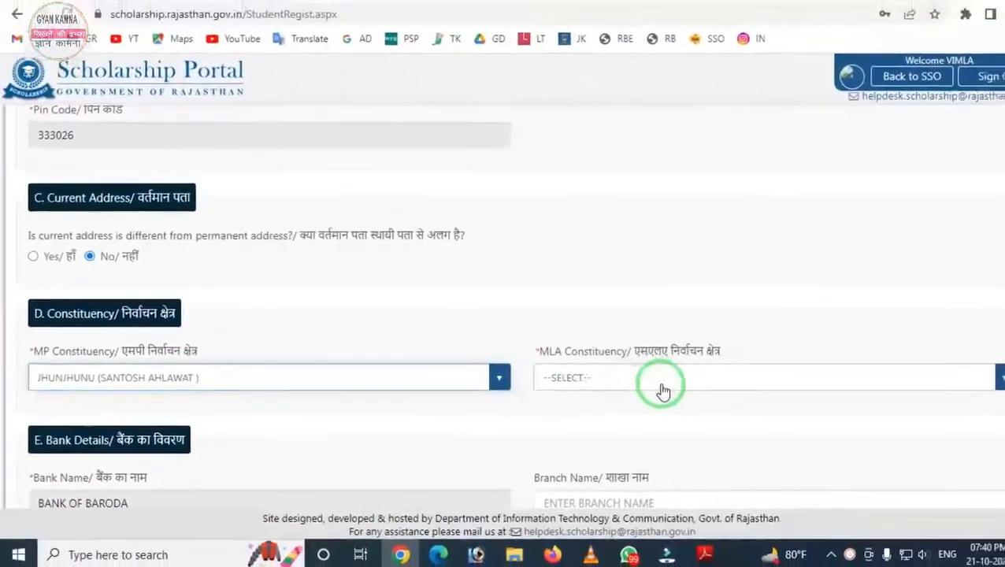
left_click(592, 384)
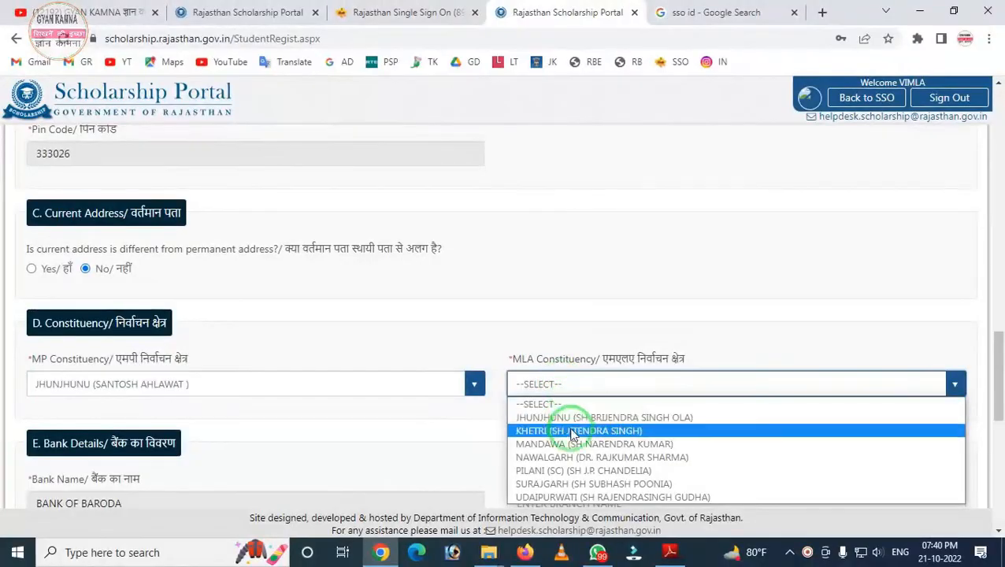
left_click(569, 473)
Step: Review the bank details section, including the bank name, account number, IFSC code, branch name, bank state and MICR code
scroll(260, 390, "down", 2)
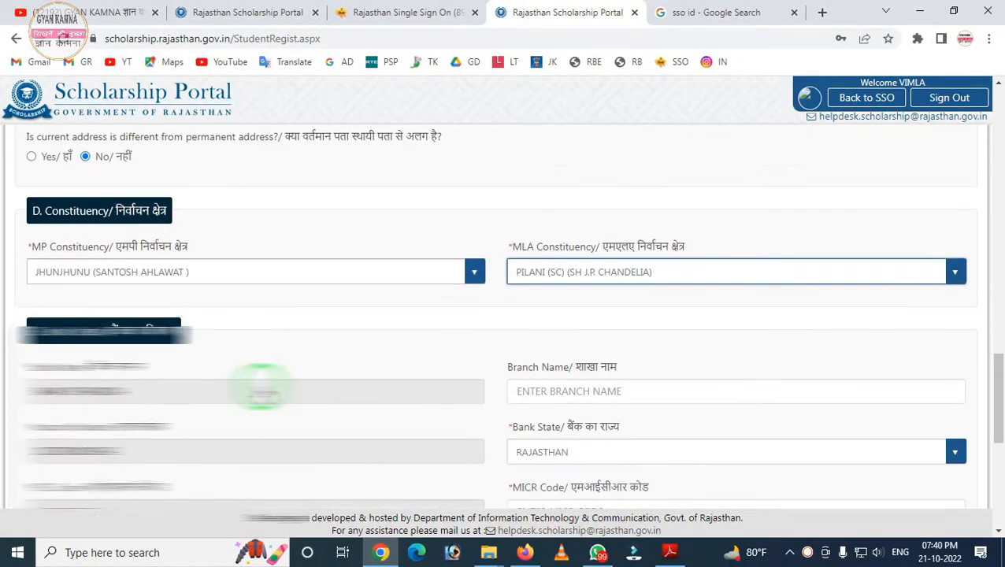
scroll(260, 386, "down", 2)
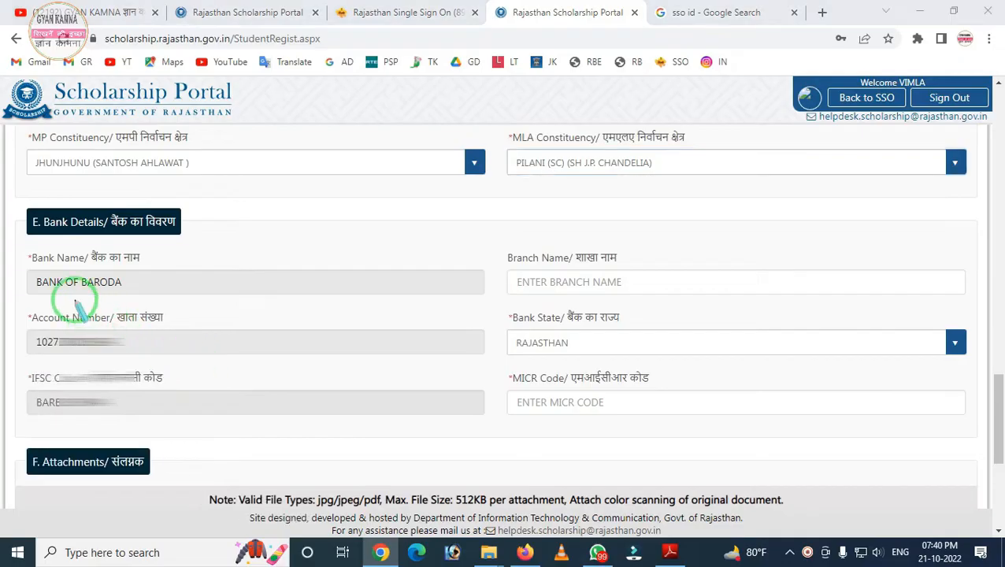
mouse_move(8, 231)
left_mouse_down()
mouse_move(35, 352)
mouse_move(434, 433)
mouse_move(803, 455)
left_mouse_up()
right_click(122, 319)
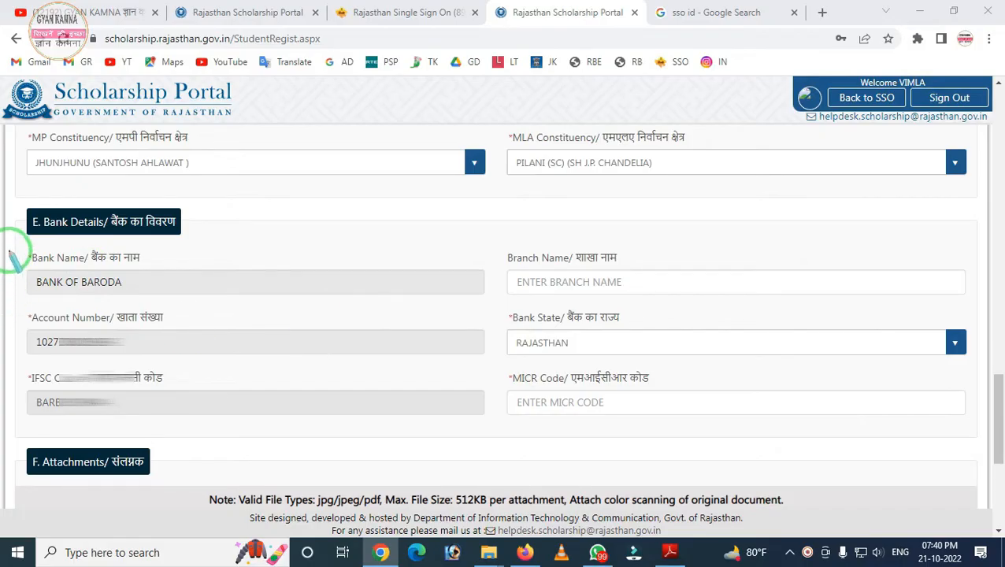
mouse_move(8, 233)
left_mouse_down()
mouse_move(29, 330)
mouse_move(260, 447)
mouse_move(713, 447)
left_mouse_up()
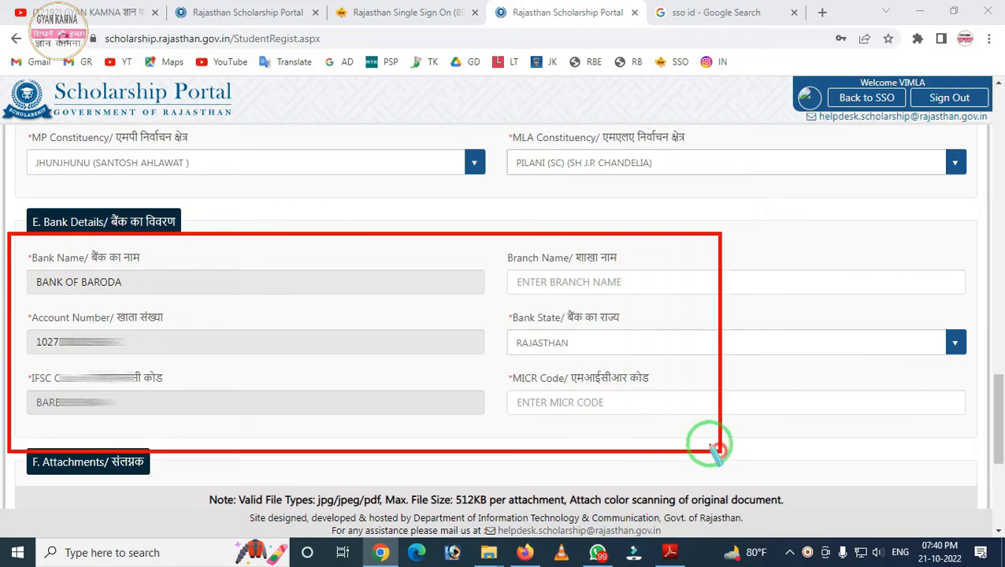
right_click(713, 447)
mouse_move(2, 241)
left_mouse_down()
mouse_move(82, 386)
mouse_move(801, 471)
left_mouse_up()
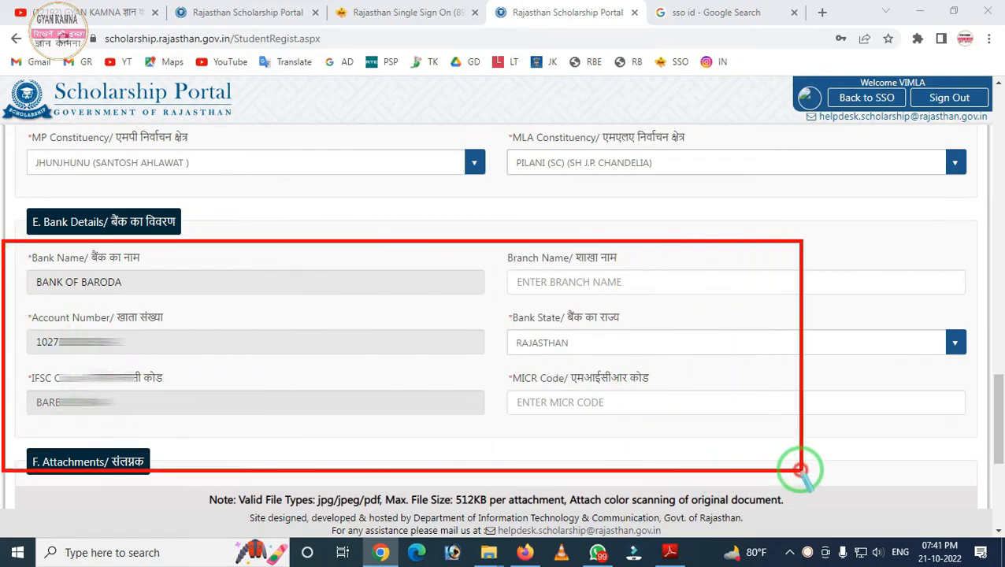
right_click(233, 386)
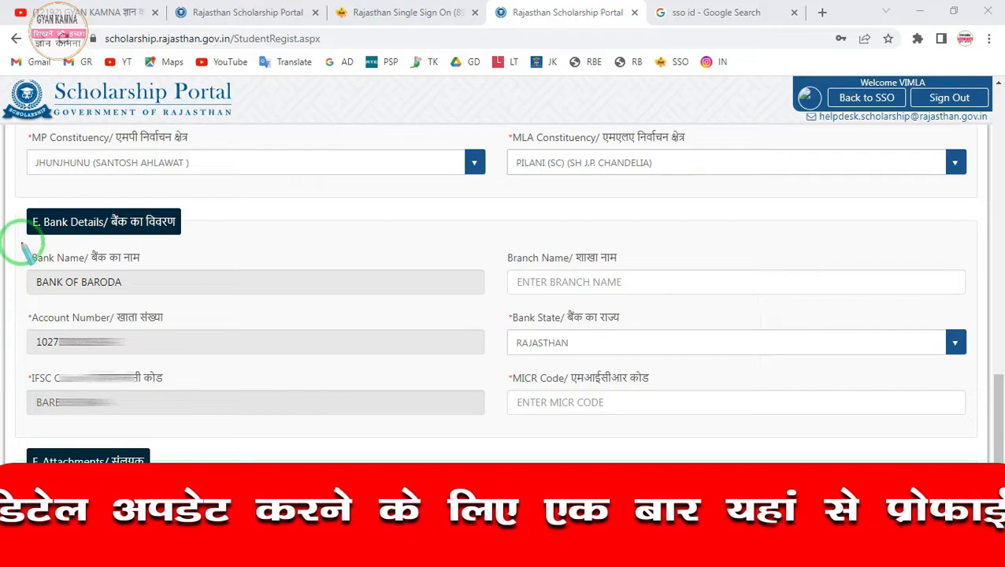
mouse_move(18, 233)
left_mouse_down()
mouse_move(106, 466)
mouse_move(797, 456)
left_mouse_up()
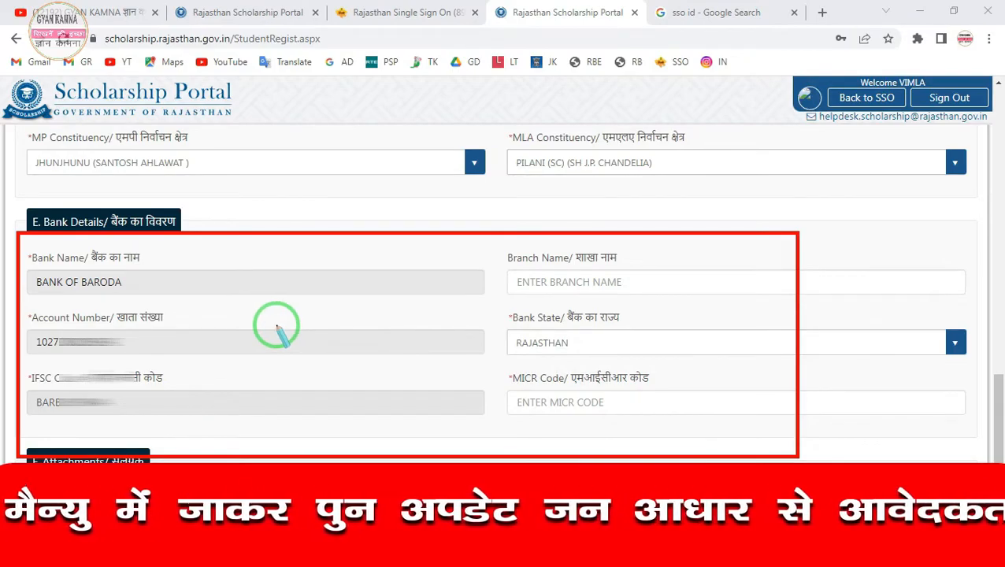
key("Escape")
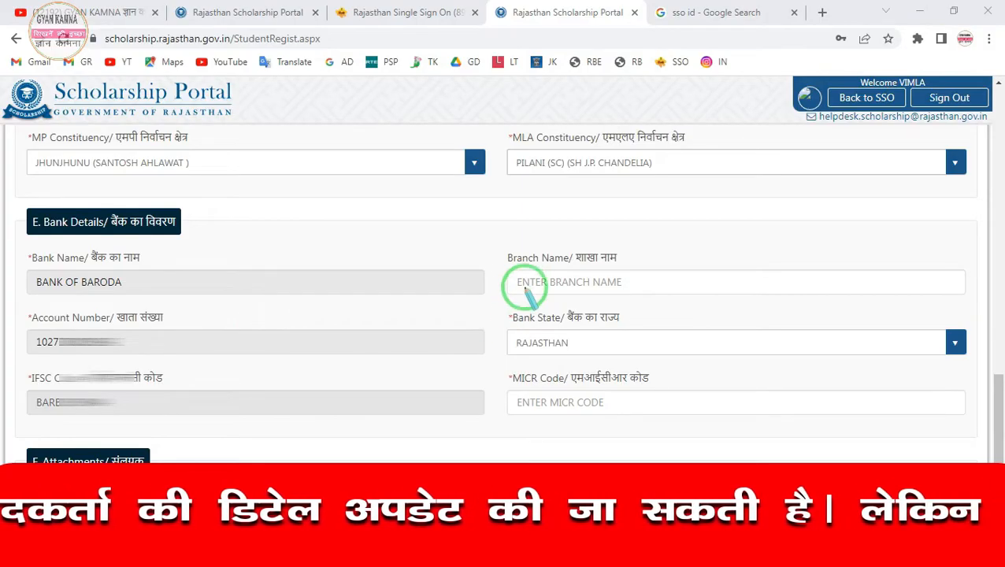
Step: Enter CHIRAWA as the bank branch name and 333002004 as the MICR code in the bank details
mouse_move(516, 246)
left_mouse_down()
mouse_move(605, 300)
mouse_move(596, 299)
left_mouse_up()
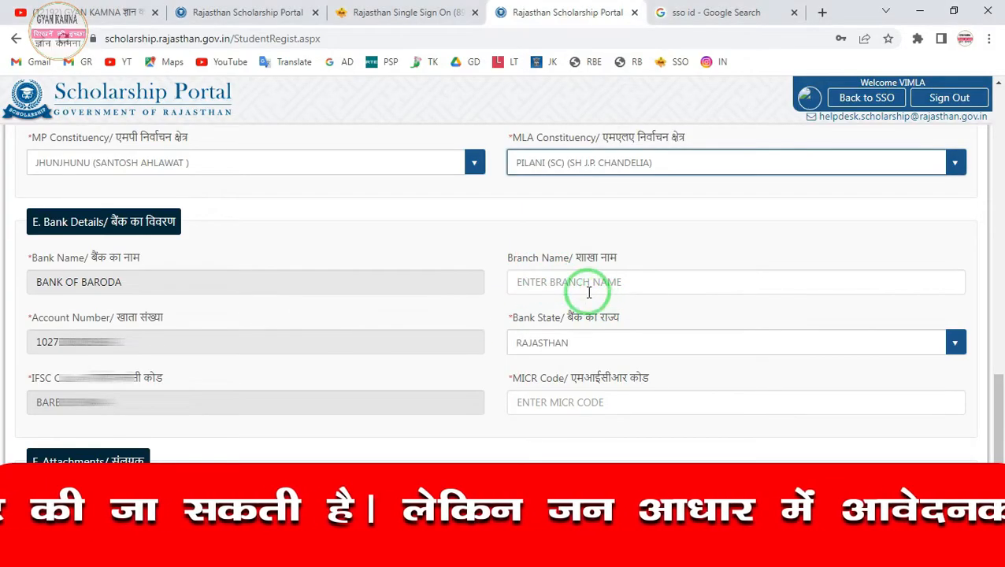
left_click(584, 281)
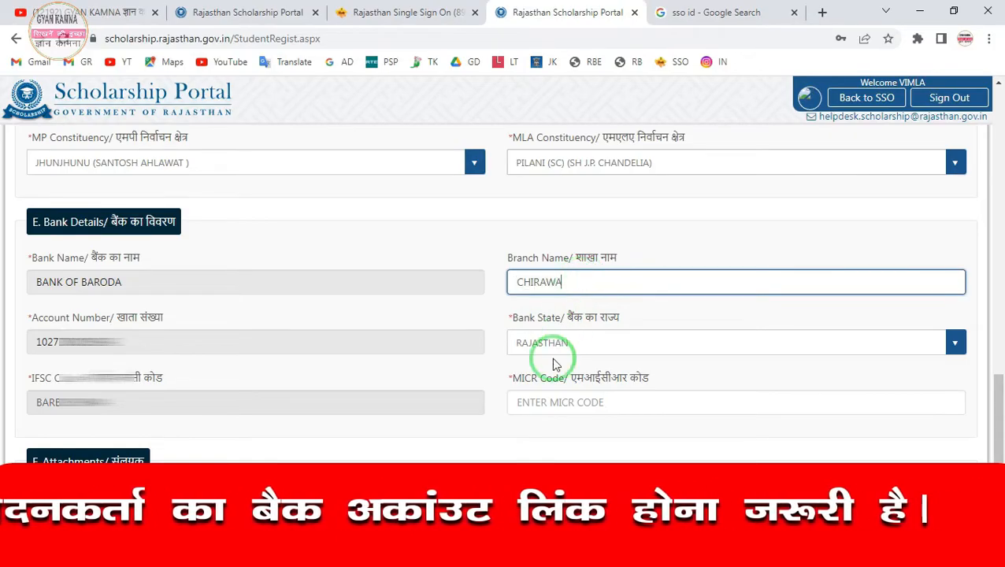
mouse_move(498, 362)
left_mouse_down()
mouse_move(501, 430)
mouse_move(635, 426)
mouse_move(564, 408)
left_mouse_up()
left_click(563, 408)
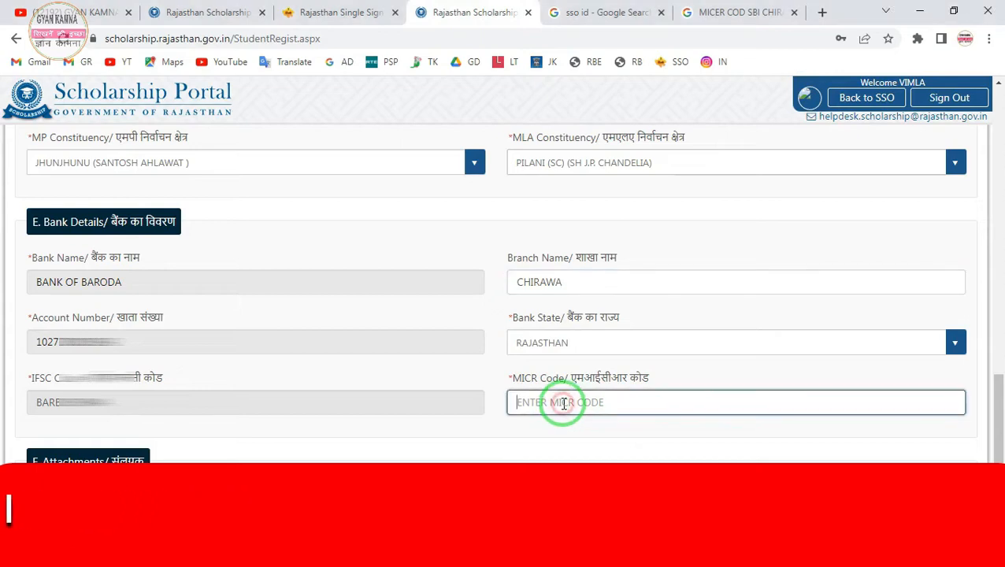
type("333002004")
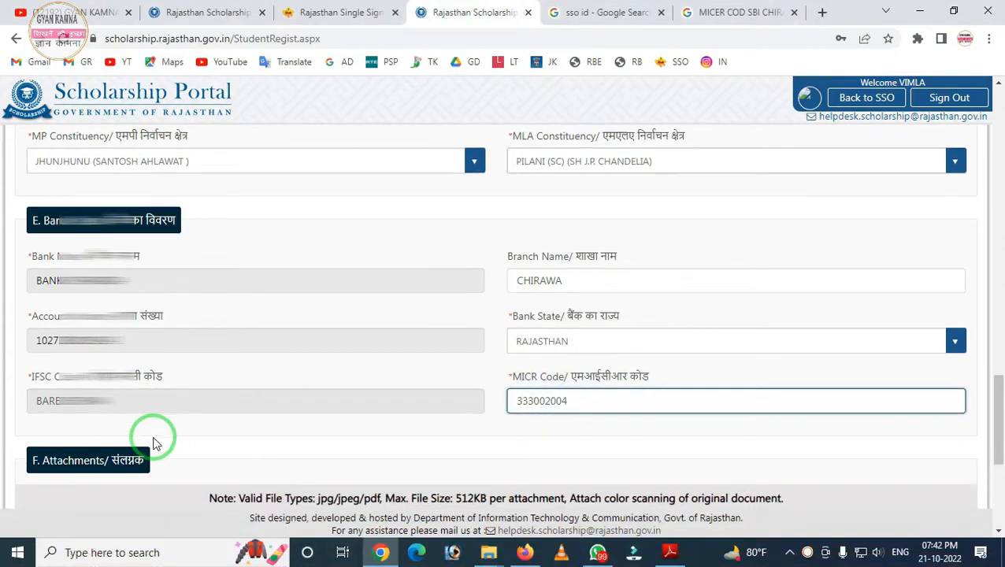
Step: Set the domicile/bonafide issuing district to JHUNJHUNU in the attachments section
scroll(138, 402, "down", 2)
scroll(376, 384, "down", 1)
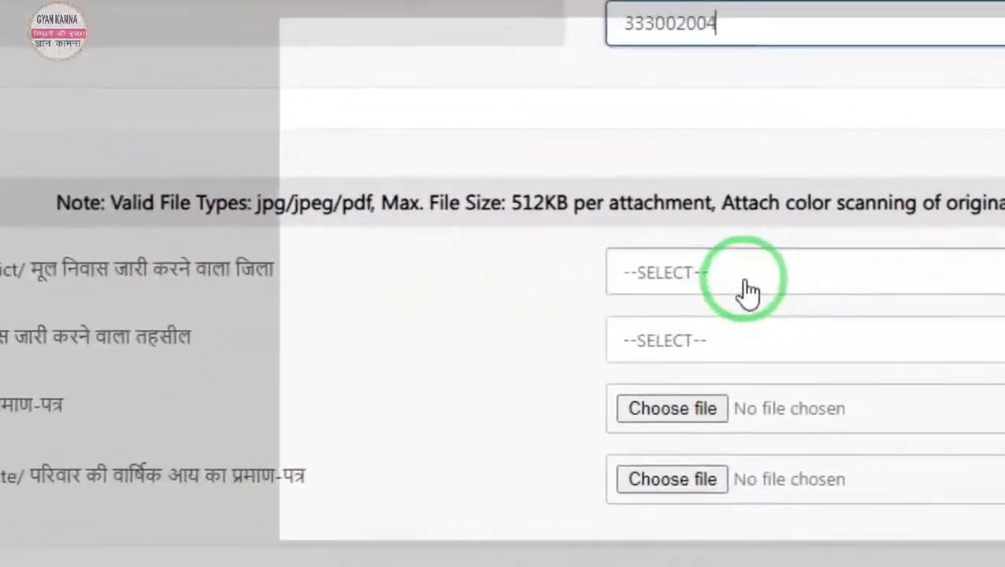
left_click(882, 281)
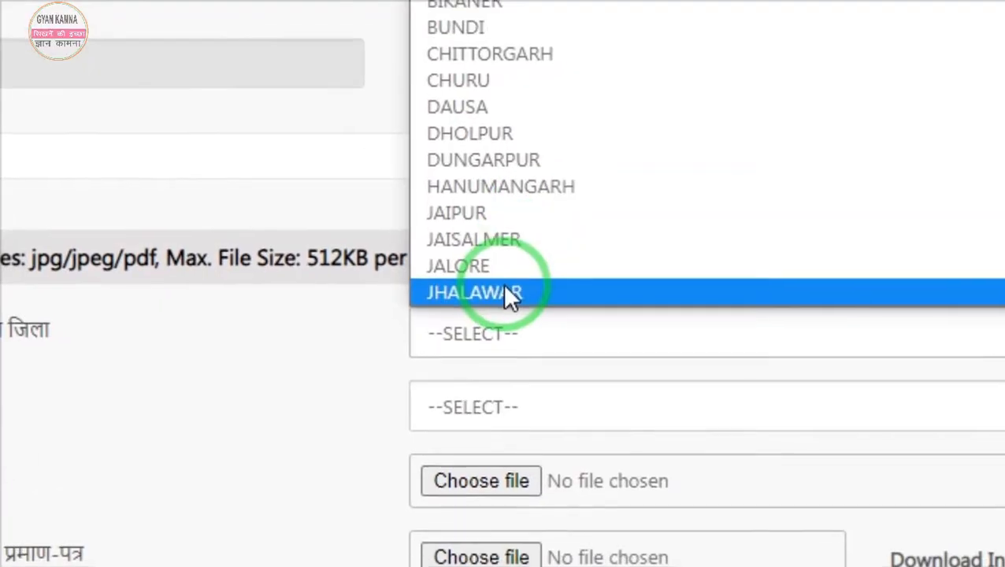
scroll(506, 288, "down", 4)
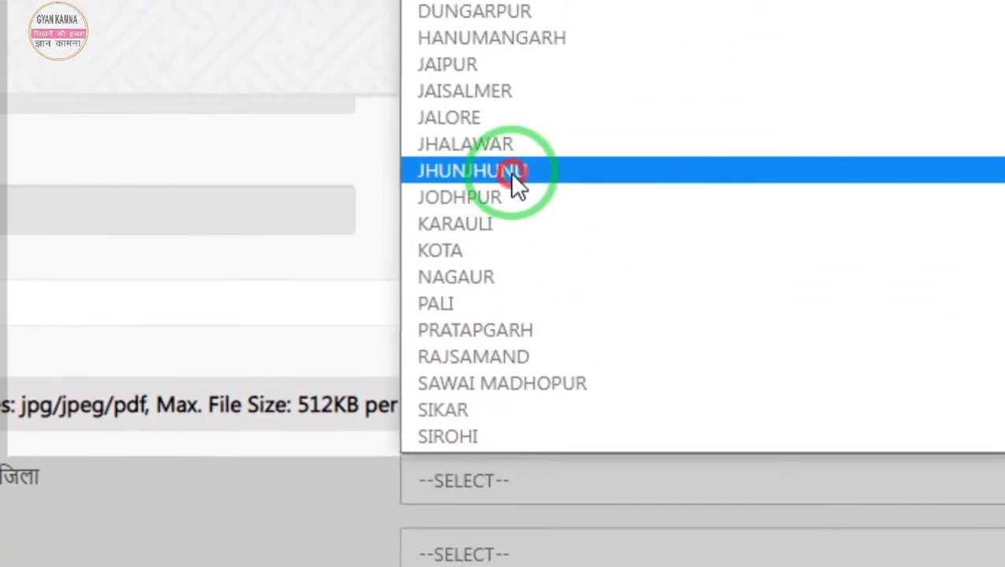
left_click(504, 95)
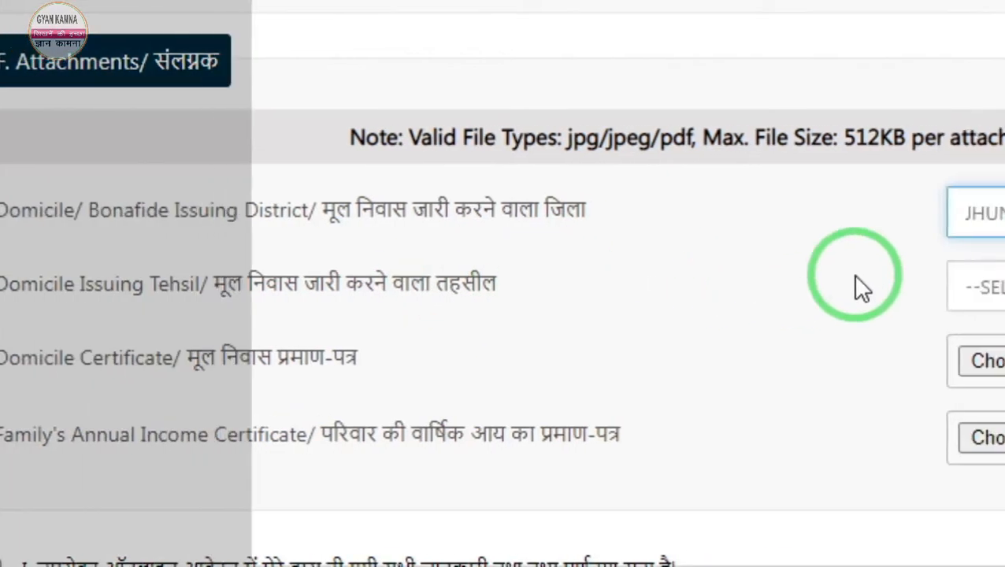
Step: Set the domicile issuing tehsil to CHIRAWA and attach page.jpg as both the domicile certificate and the family's annual income certificate
left_click(817, 282)
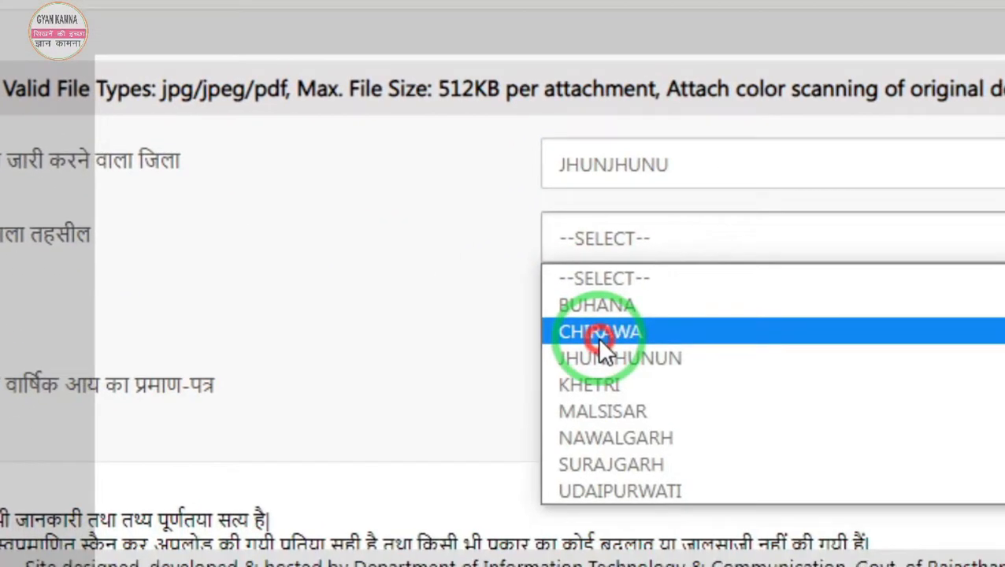
left_click(667, 370)
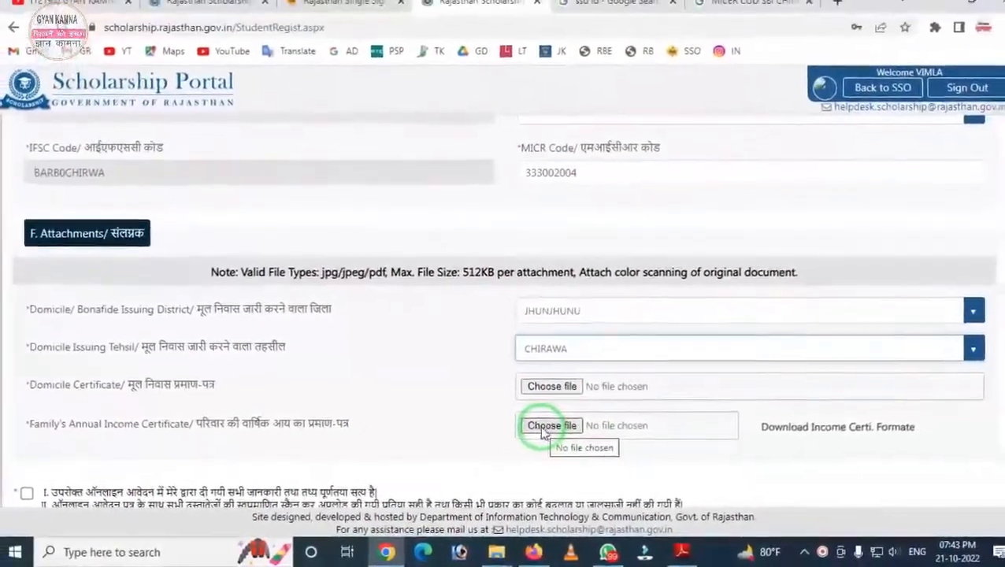
left_click(539, 430)
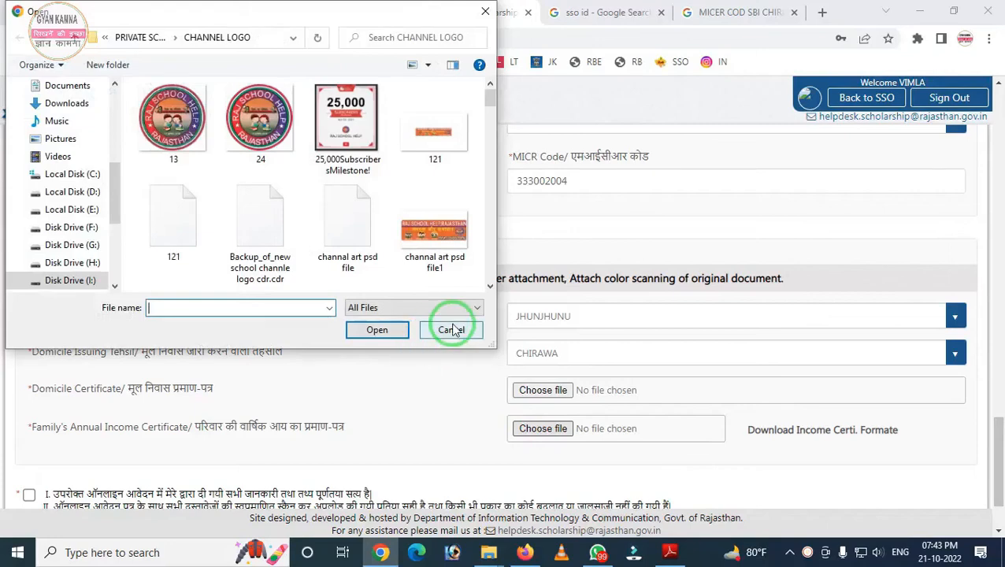
left_click(451, 331)
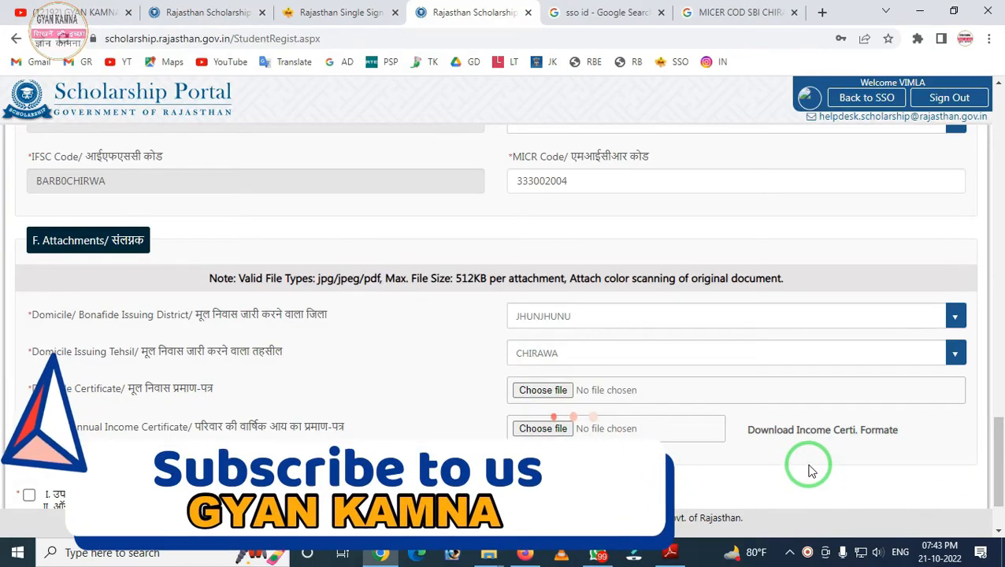
left_click_drag(721, 394, 963, 470)
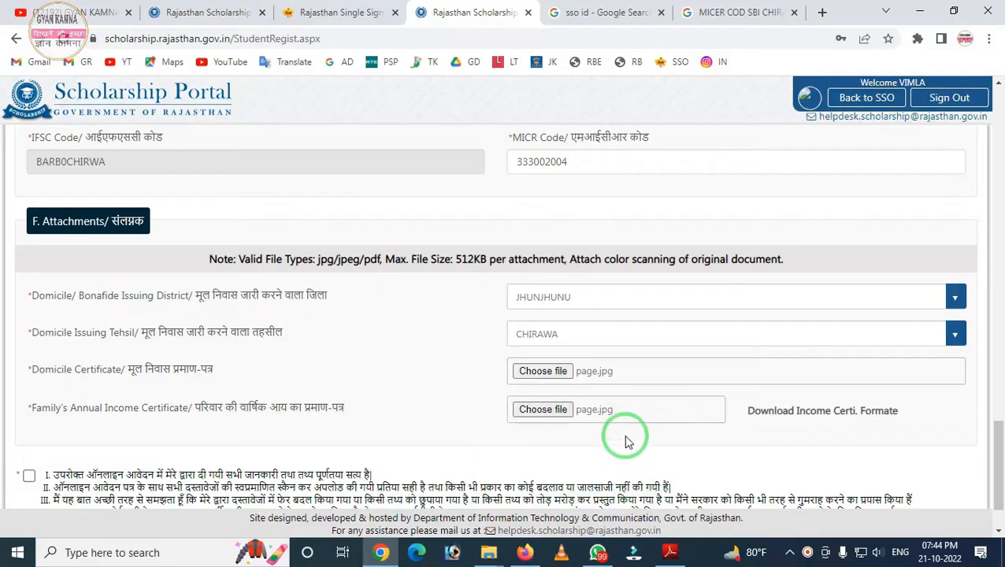
Step: Accept the declaration below the attachments and submit the student profile, confirming the submission
scroll(135, 388, "down", 1)
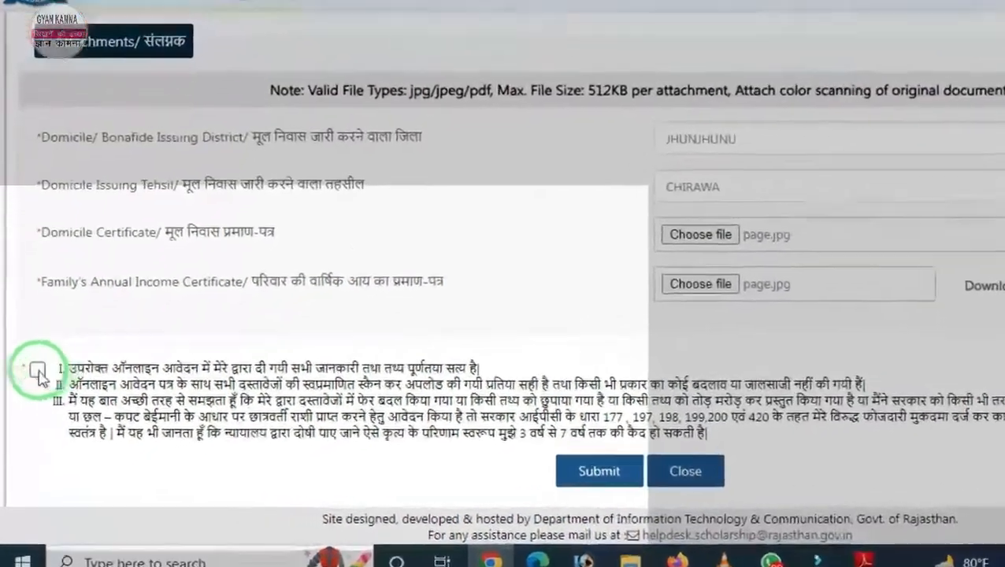
left_click(29, 401)
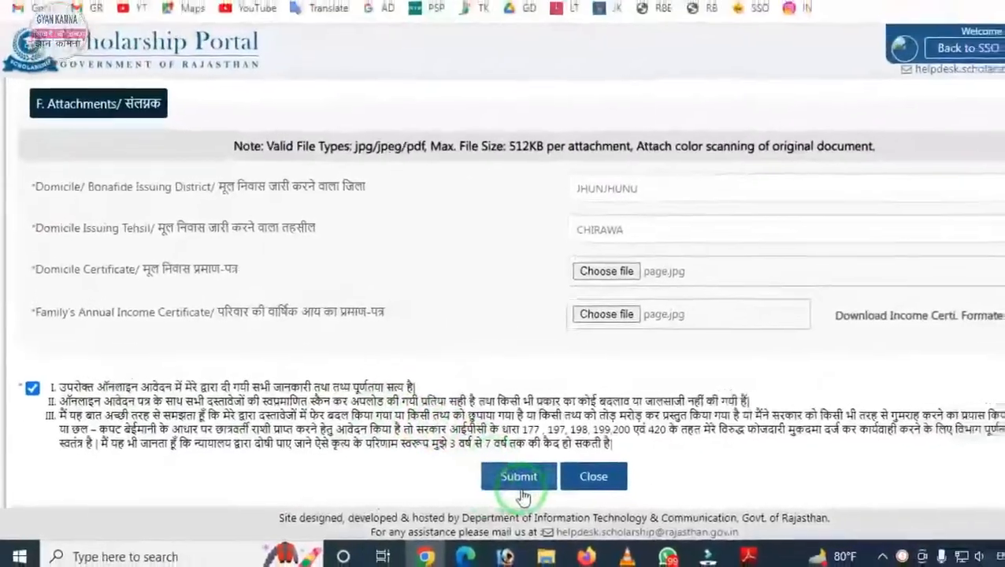
left_click(793, 463)
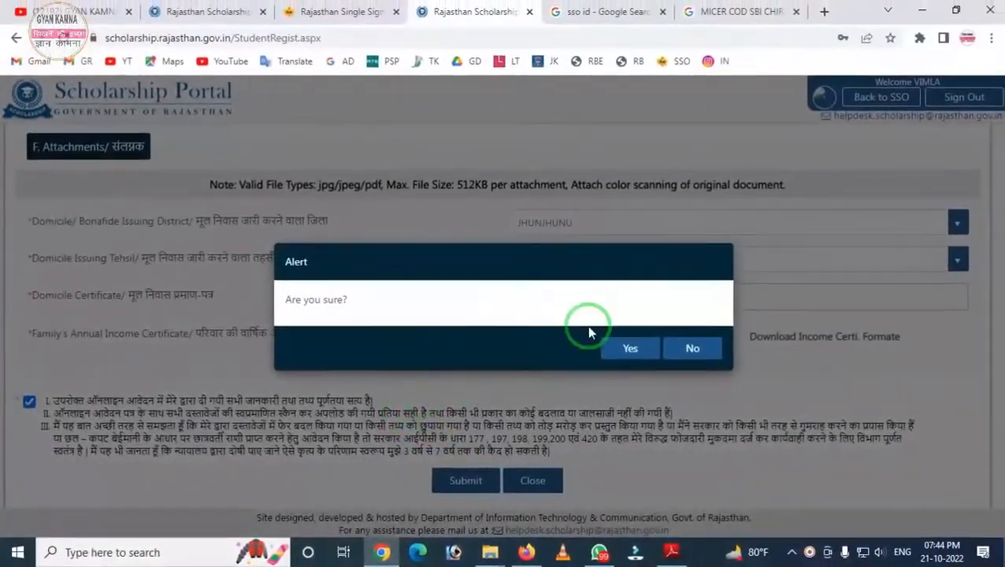
left_click(629, 350)
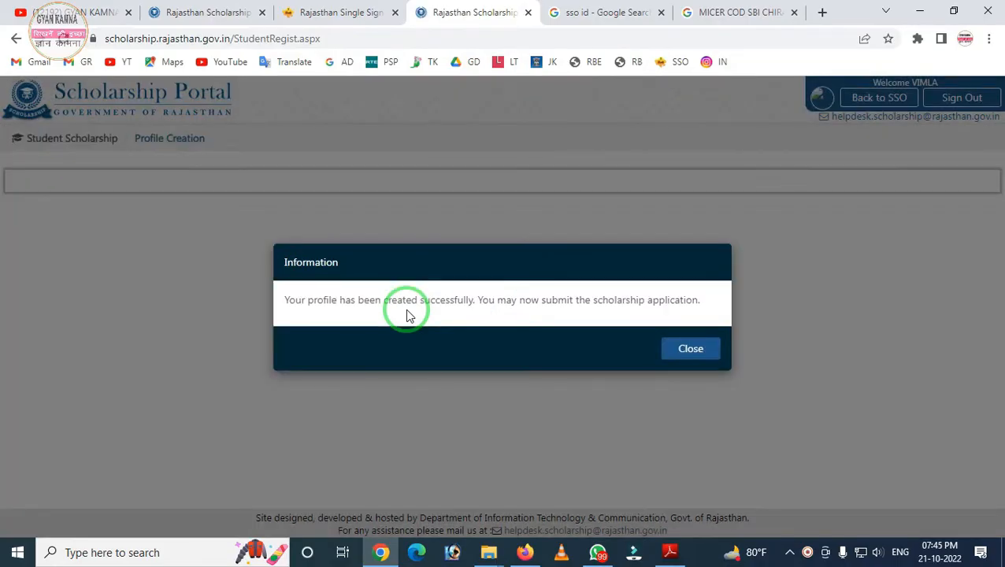
key("ctrl+alt+d")
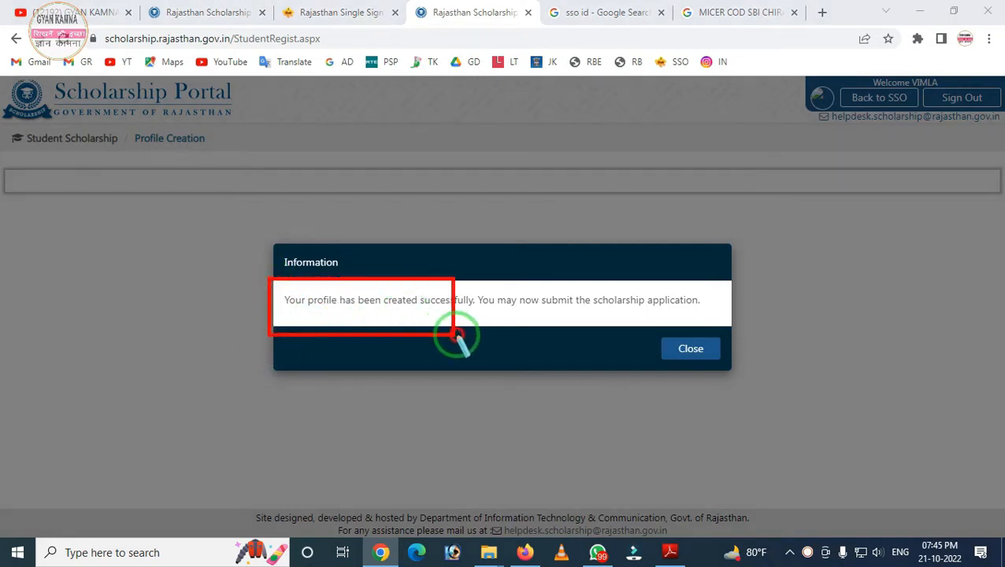
right_click(593, 335)
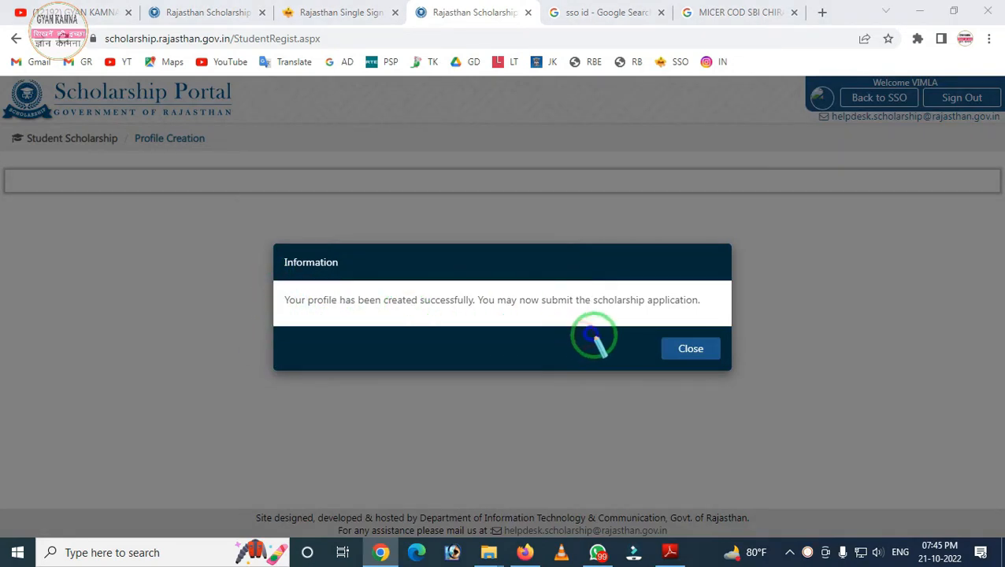
key("ctrl+alt+d")
left_click(684, 351)
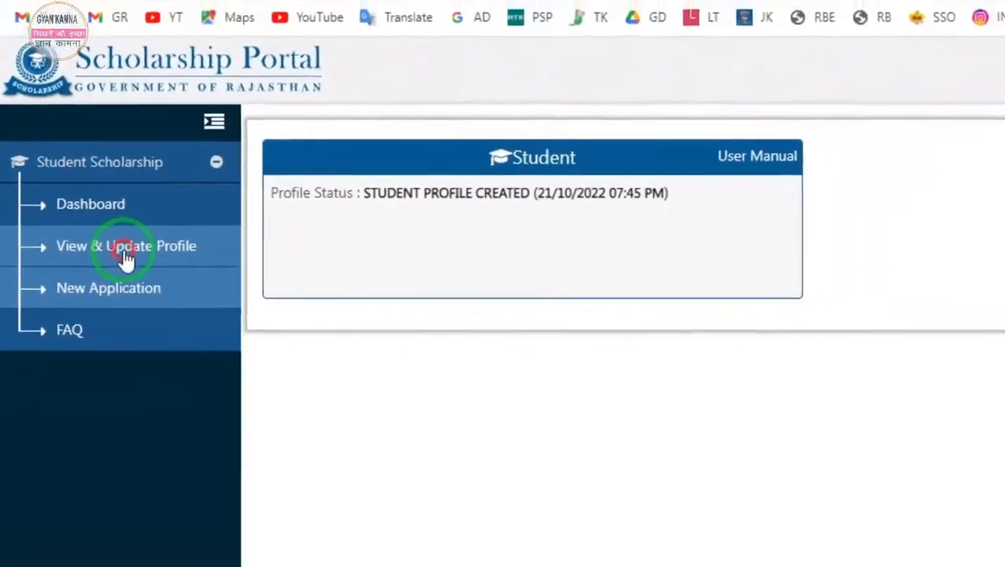
Step: Open the View & Update Profile list and examine the 2022-23 student record with its available actions
left_click(178, 293)
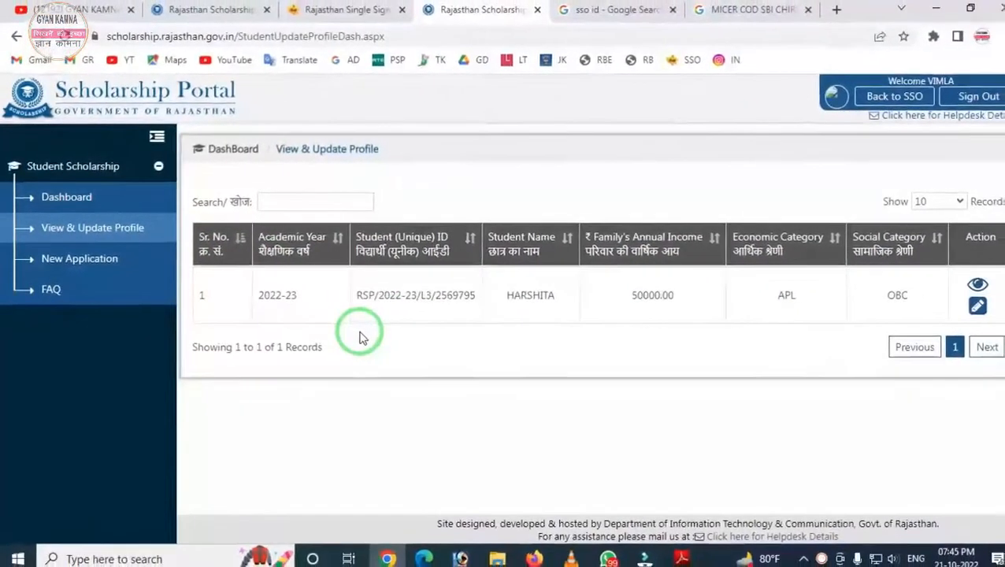
mouse_move(185, 251)
left_mouse_down()
mouse_move(283, 352)
mouse_move(844, 331)
mouse_move(973, 341)
left_mouse_up()
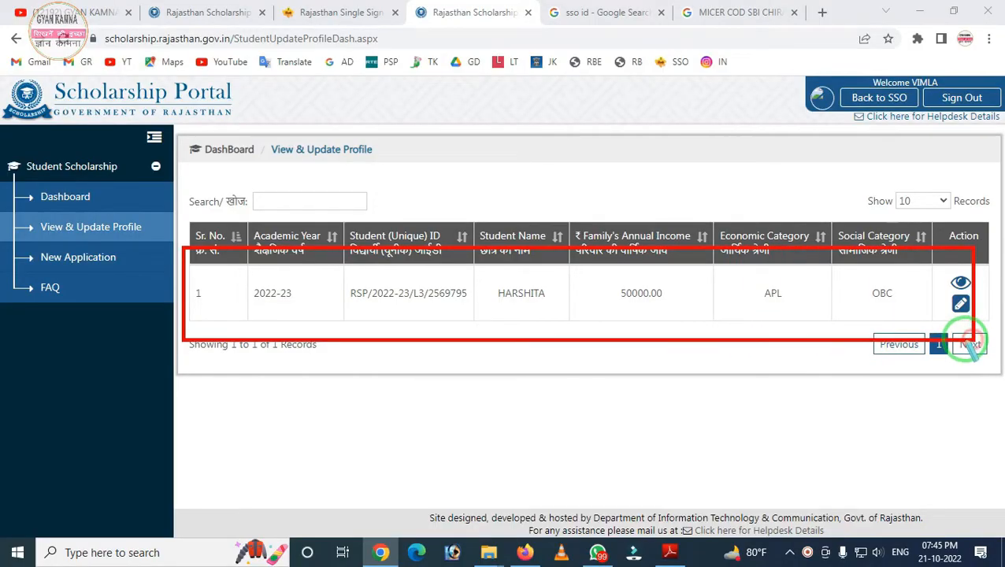
key("Escape")
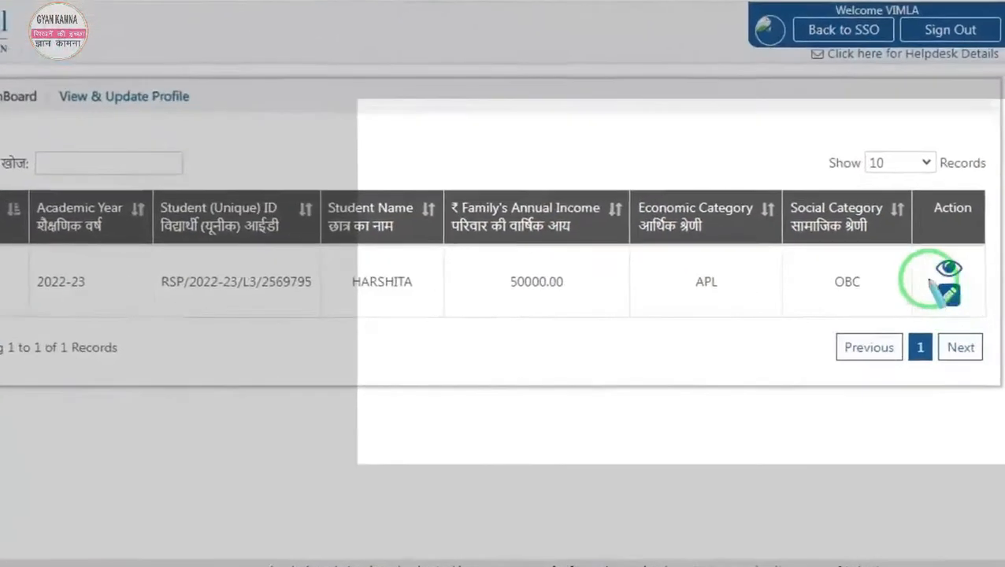
left_click_drag(939, 282, 989, 325)
key("Escape")
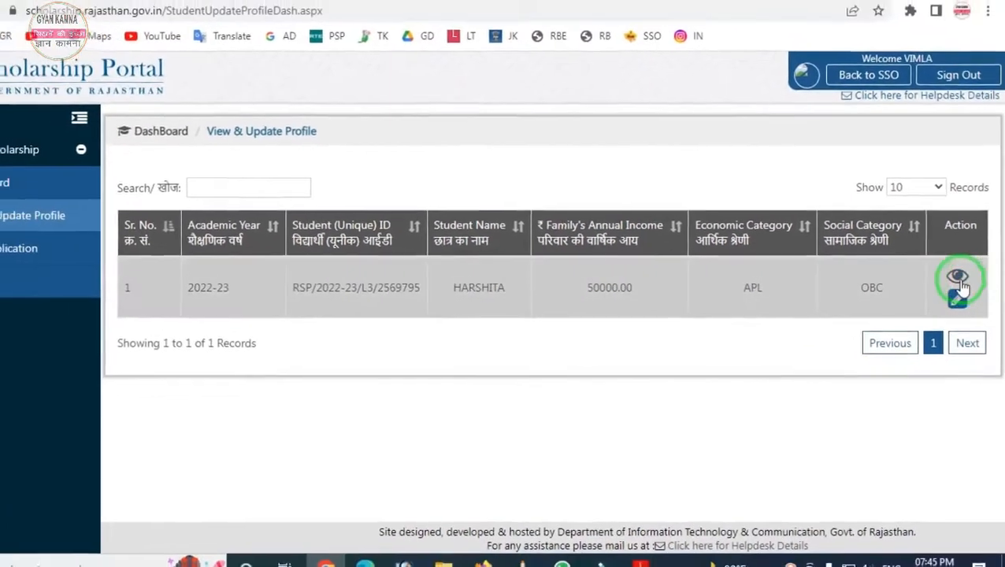
Step: View the full 2022-23 student profile and read through its application, personal, address and constituency details
left_click(957, 278)
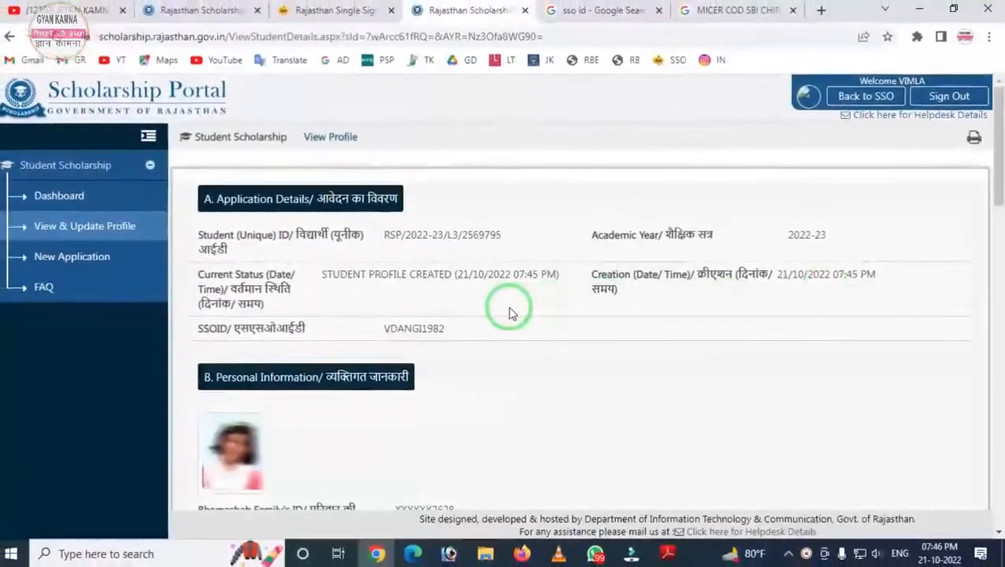
scroll(509, 313, "down", 8)
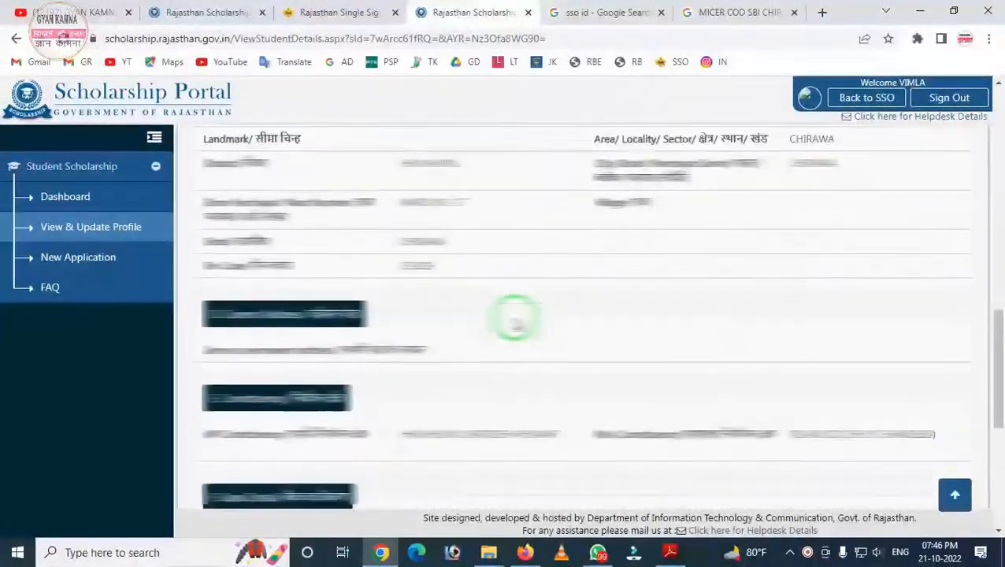
scroll(516, 319, "down", 10)
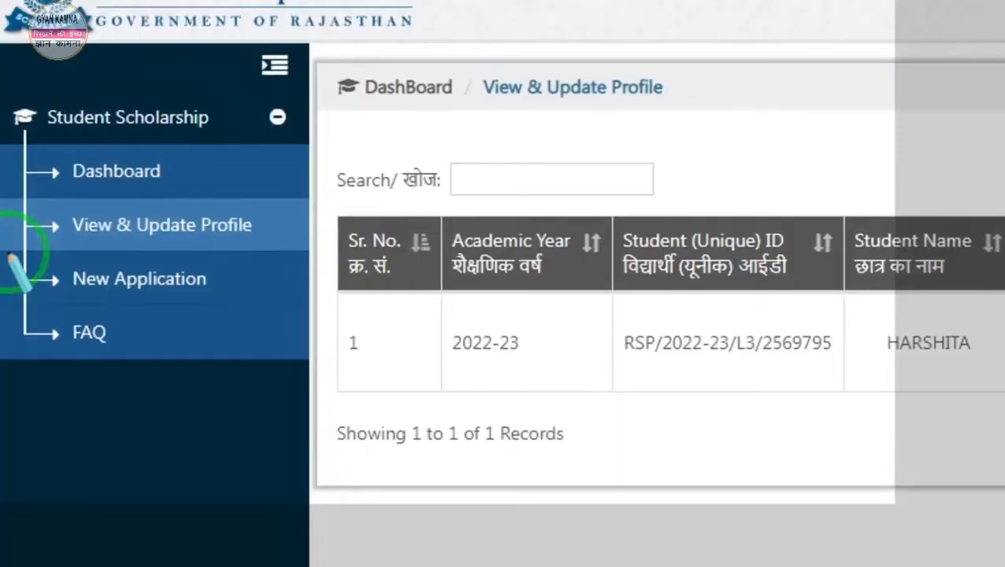
Step: Start a new scholarship application and examine the list of schemes the student profile is eligible for
left_click_drag(10, 255, 221, 300)
left_click(154, 248)
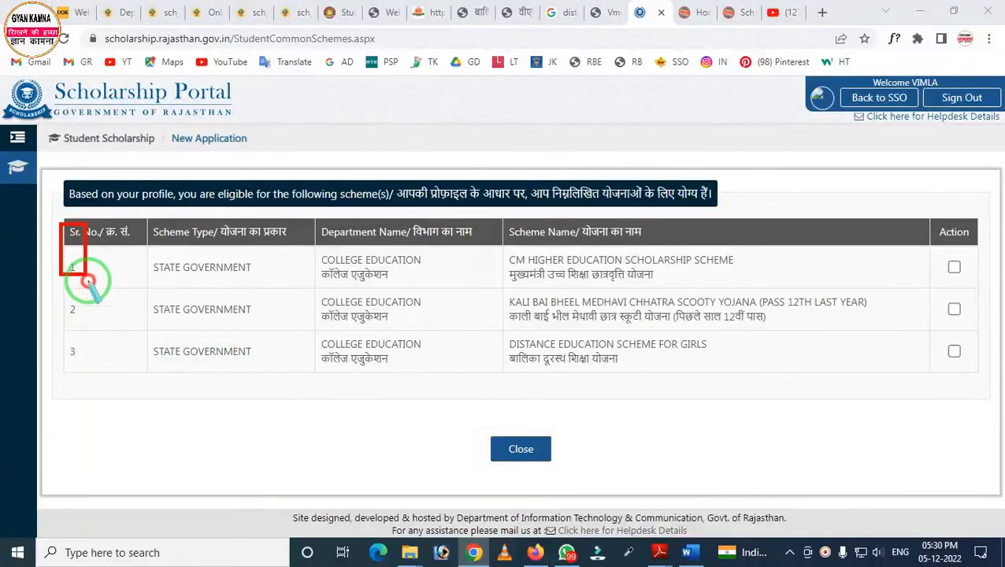
mouse_move(89, 281)
left_mouse_down()
mouse_move(465, 386)
mouse_move(998, 409)
left_mouse_up()
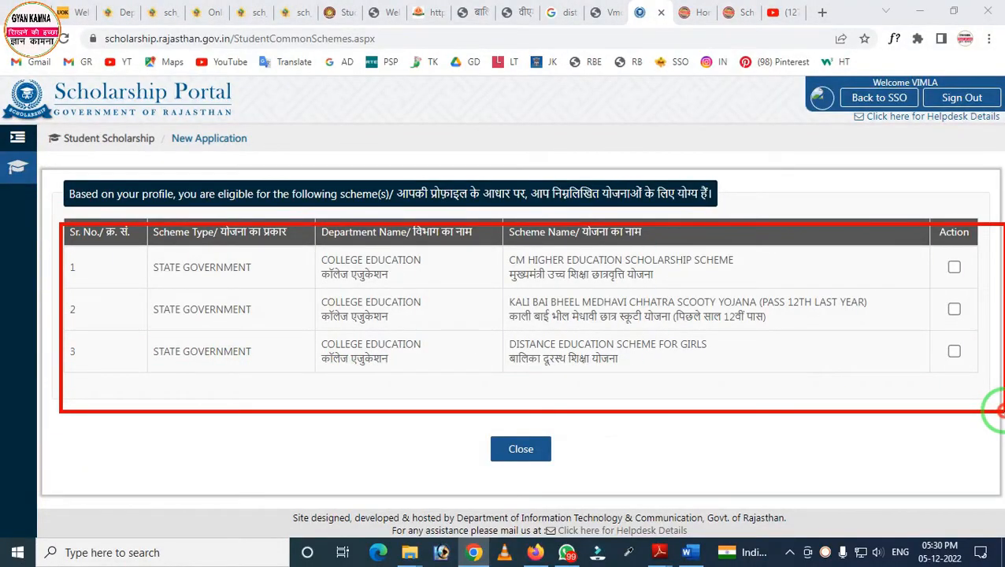
right_click(822, 380)
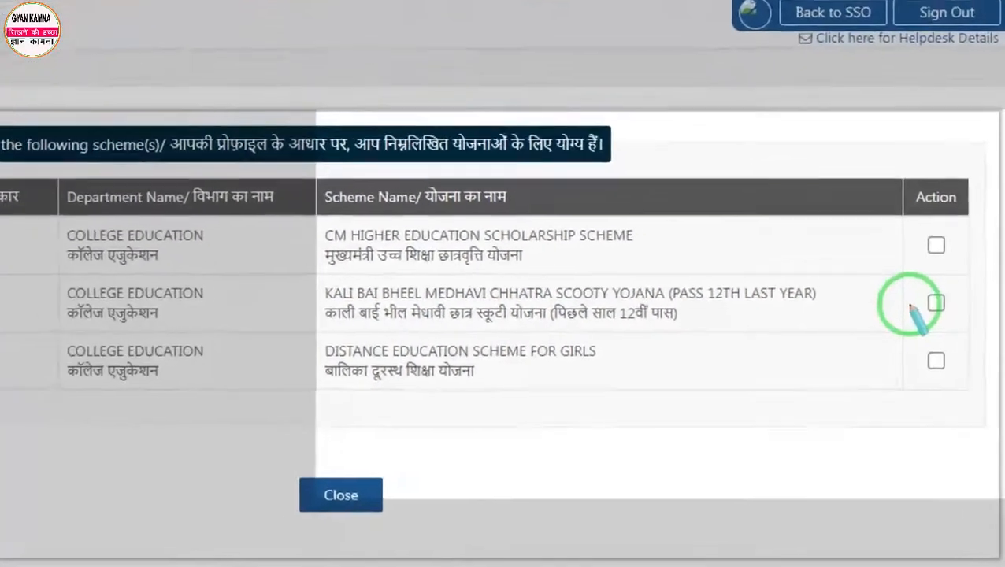
left_click_drag(934, 331, 980, 381)
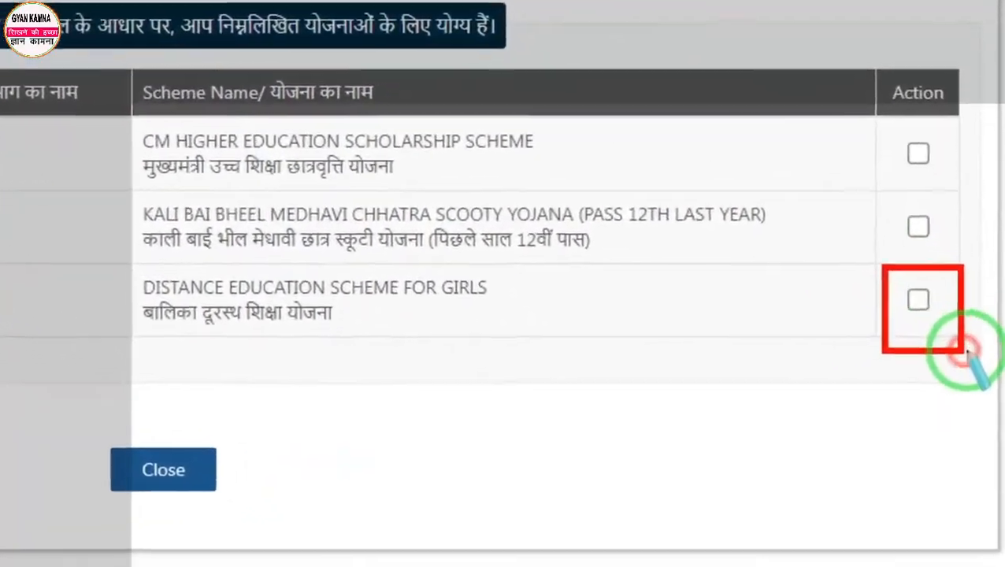
right_click(881, 335)
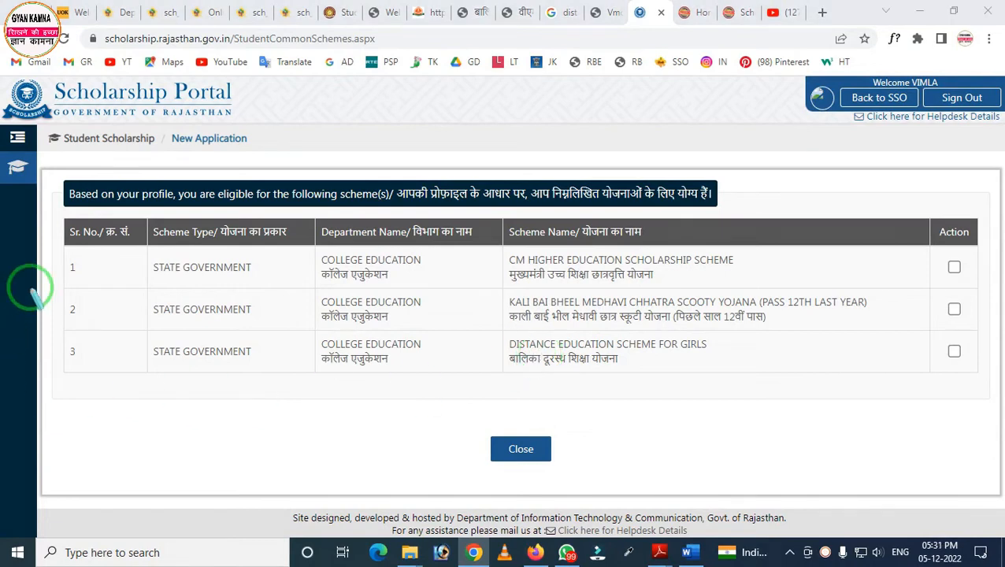
left_click_drag(52, 221, 982, 426)
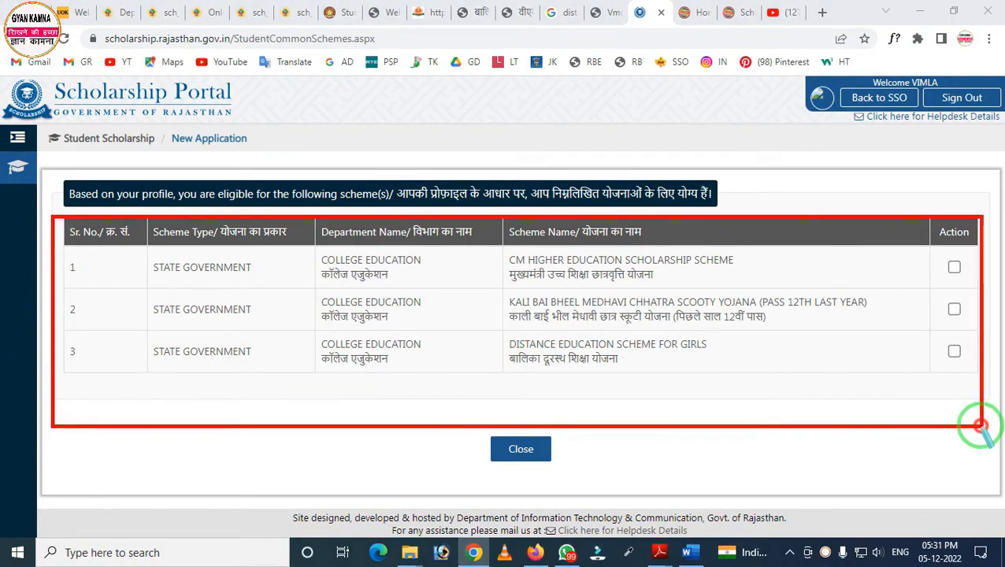
right_click(621, 333)
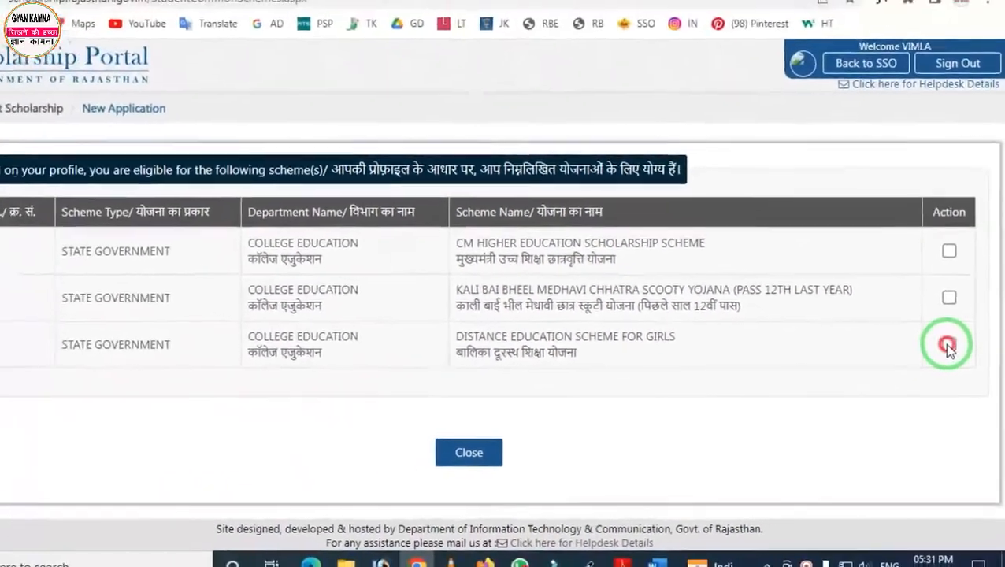
Step: Select the DISTANCE EDUCATION SCHEME FOR GIRLS, check its scheme details and proceed to its application form
left_click(933, 325)
scroll(388, 359, "down", 2)
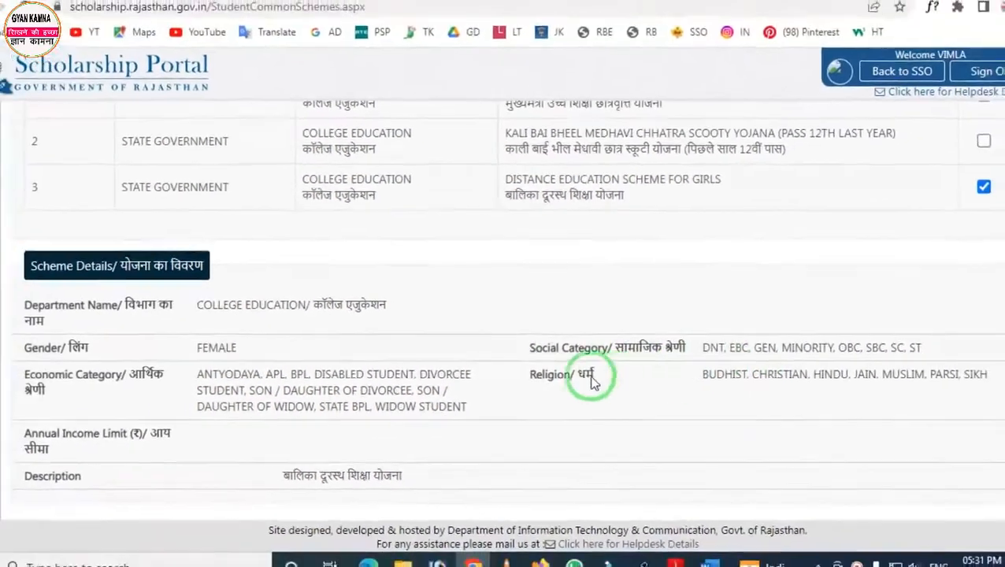
scroll(494, 369, "down", 1)
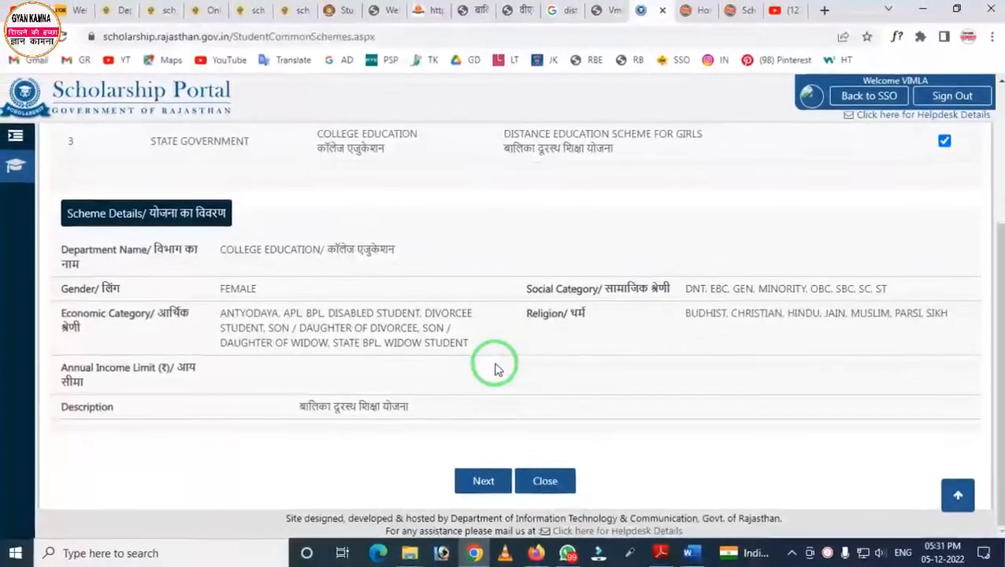
left_click(473, 484)
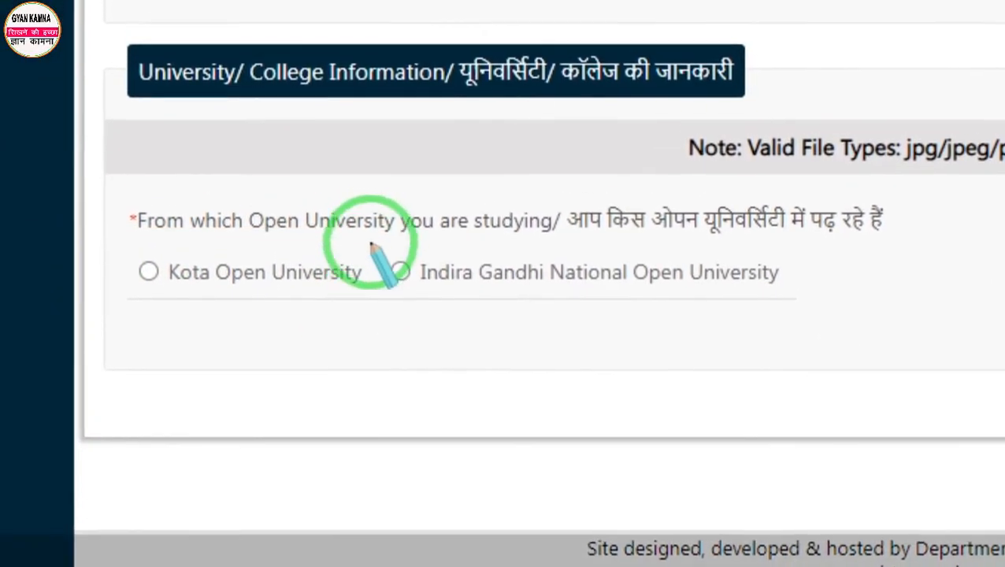
Step: Choose Kota Open University as the open university and fill in the student's 12-digit enrollment ID
mouse_move(371, 185)
left_mouse_down()
mouse_move(521, 311)
mouse_move(756, 311)
left_mouse_up()
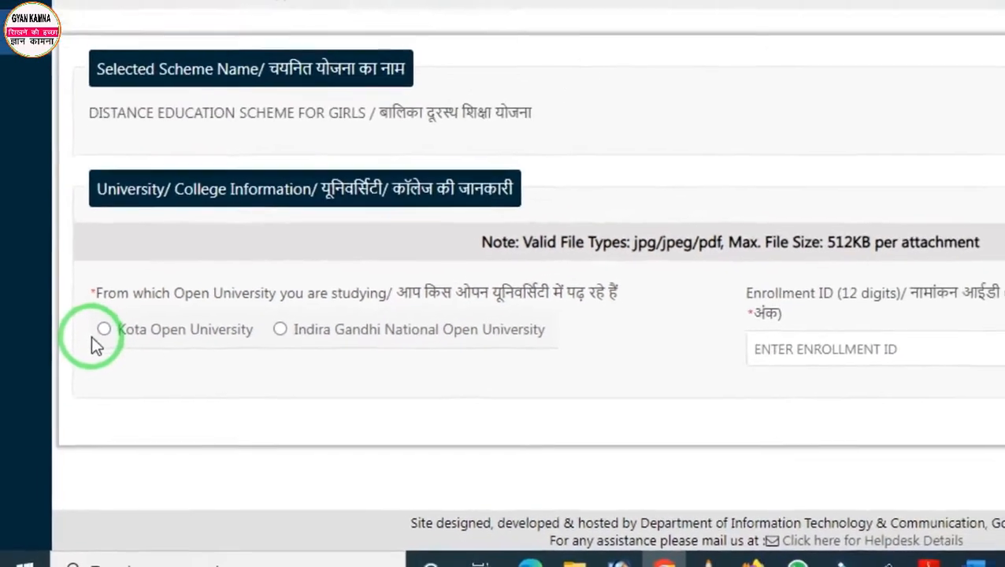
left_click(148, 253)
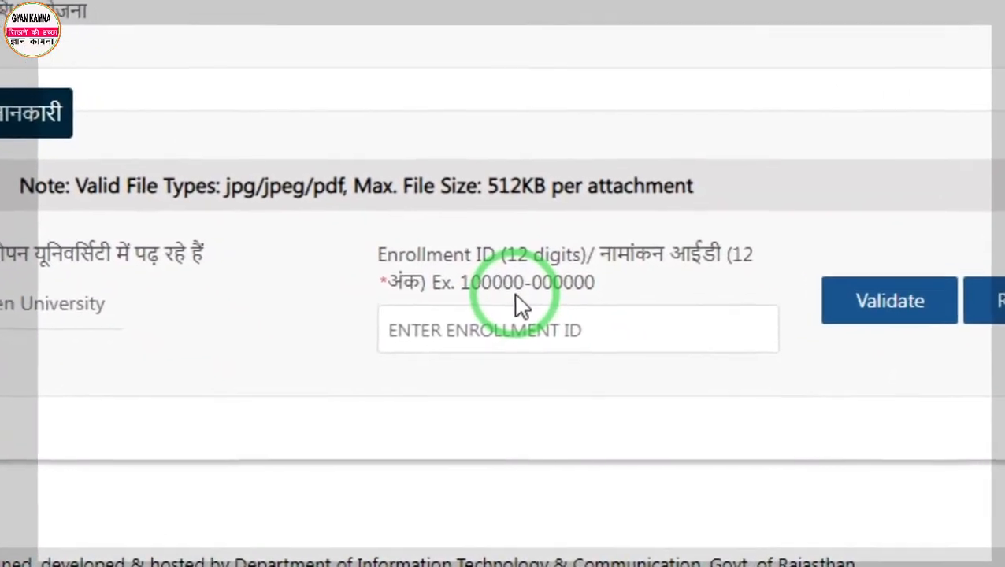
key("ctrl+alt+d")
mouse_move(497, 262)
left_mouse_down()
mouse_move(561, 282)
mouse_move(545, 290)
left_mouse_up()
right_click(506, 293)
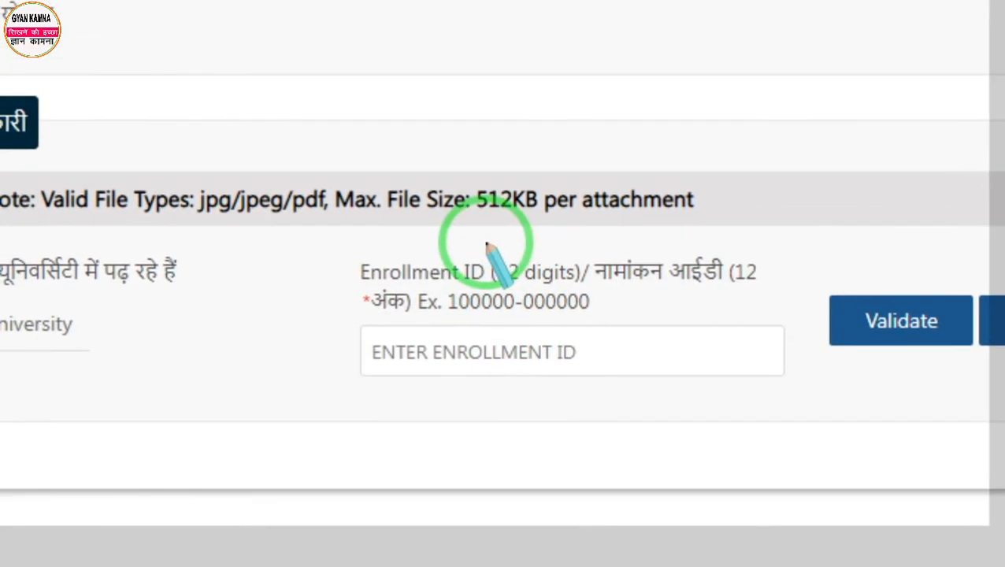
left_click_drag(466, 206, 466, 256)
left_click_drag(496, 303, 581, 349)
right_click(500, 319)
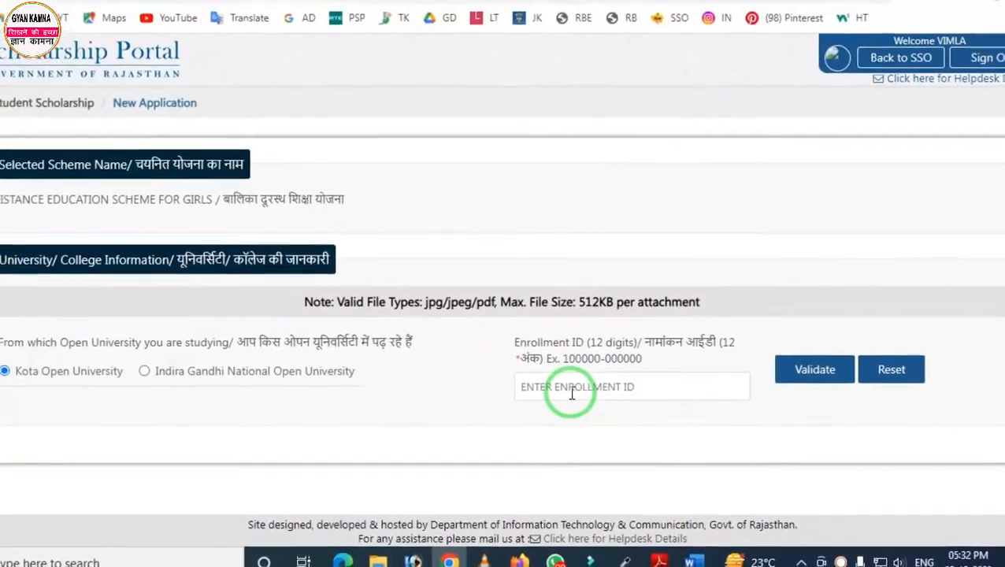
left_click(475, 342)
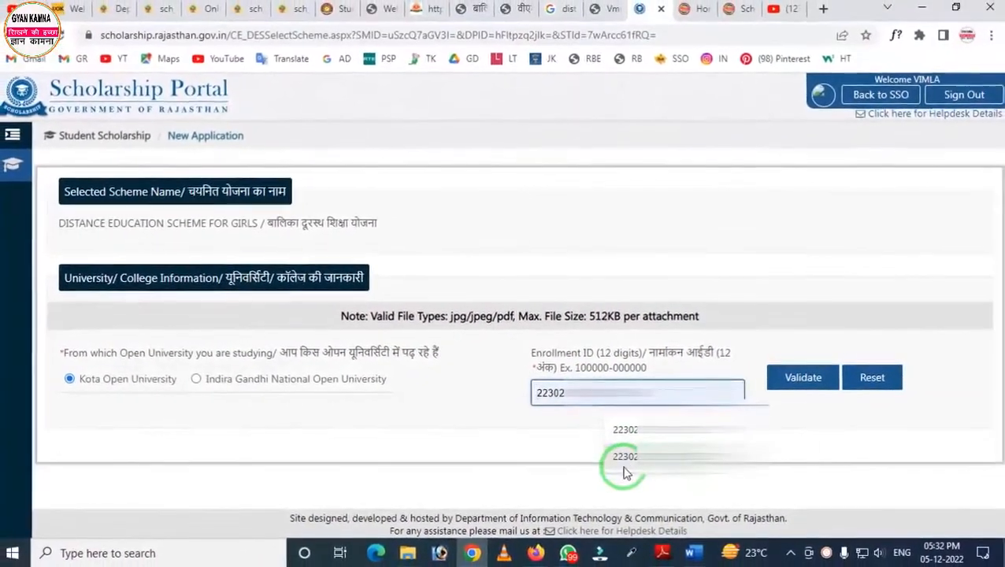
left_click(630, 459)
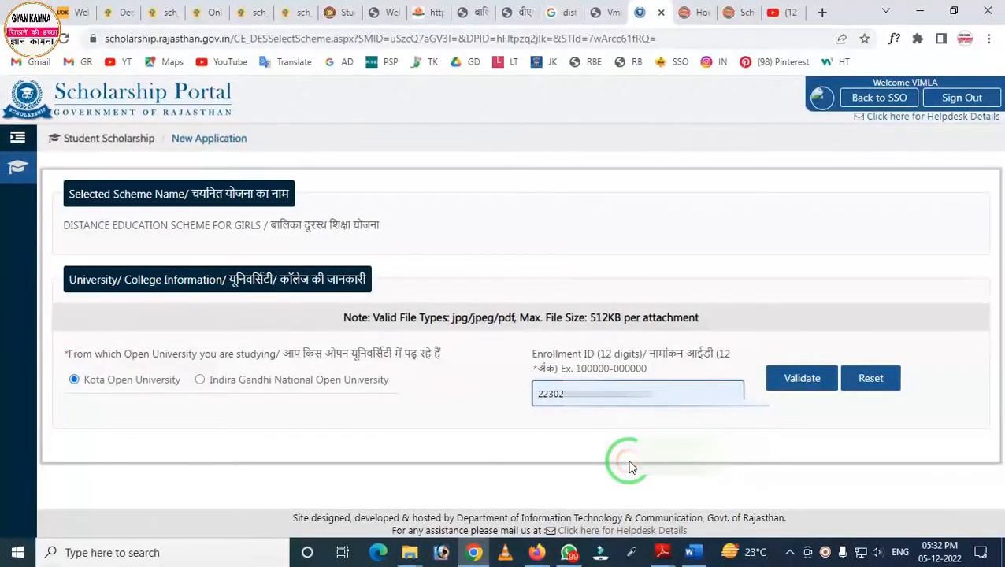
Step: Validate the entered enrollment ID for Kota Open University
key("ctrl+2")
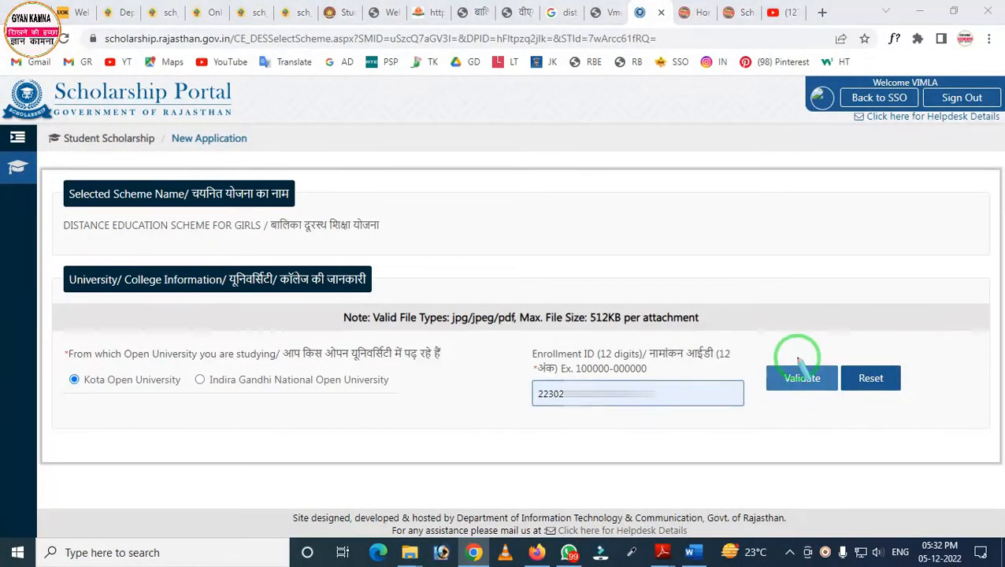
left_click_drag(768, 337, 830, 403)
key("Escape")
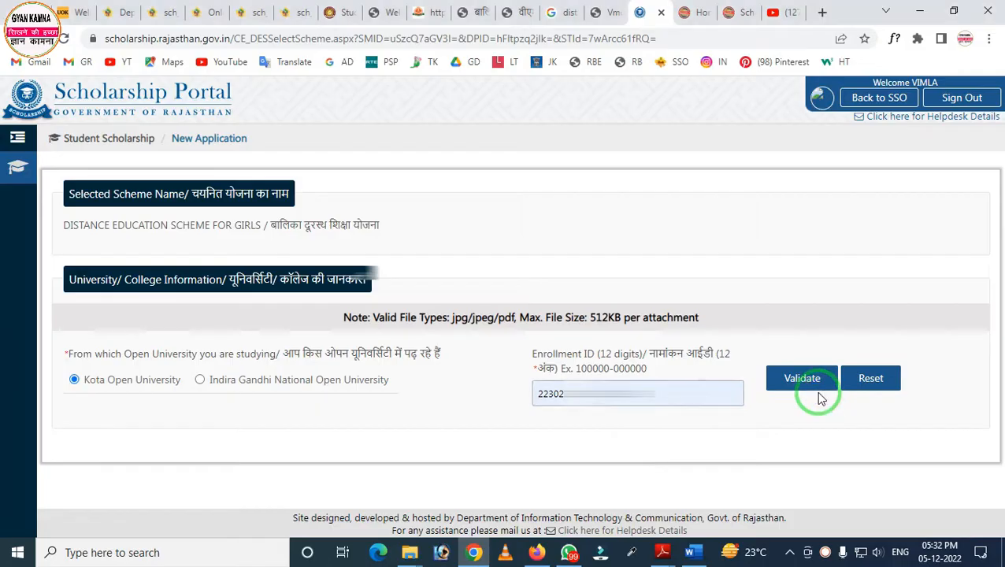
left_click(803, 385)
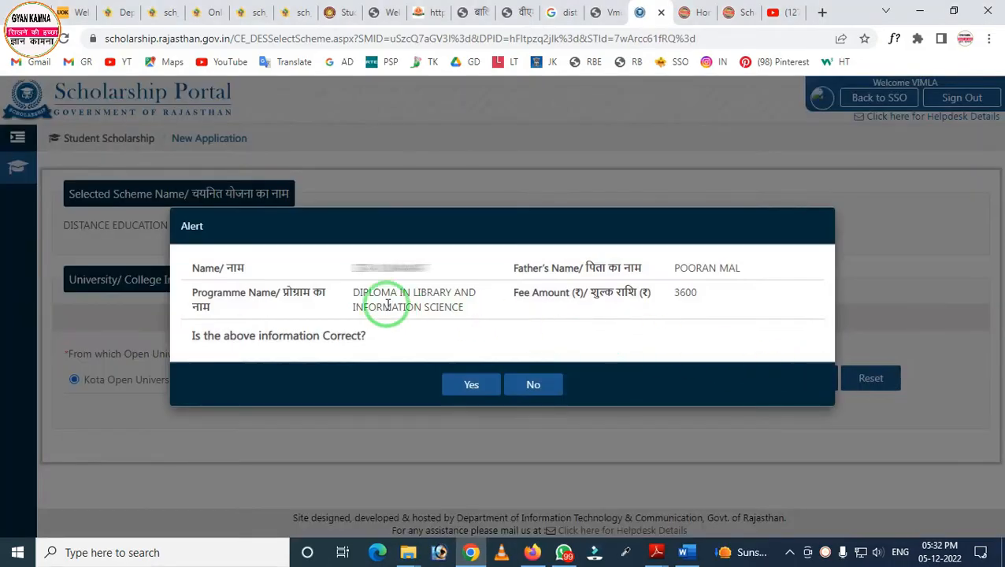
Step: Check the fetched student name, father's name, programme and fee amount, and confirm that the information is correct
key("ctrl+2")
mouse_move(219, 233)
left_mouse_down()
mouse_move(610, 366)
mouse_move(833, 368)
left_mouse_up()
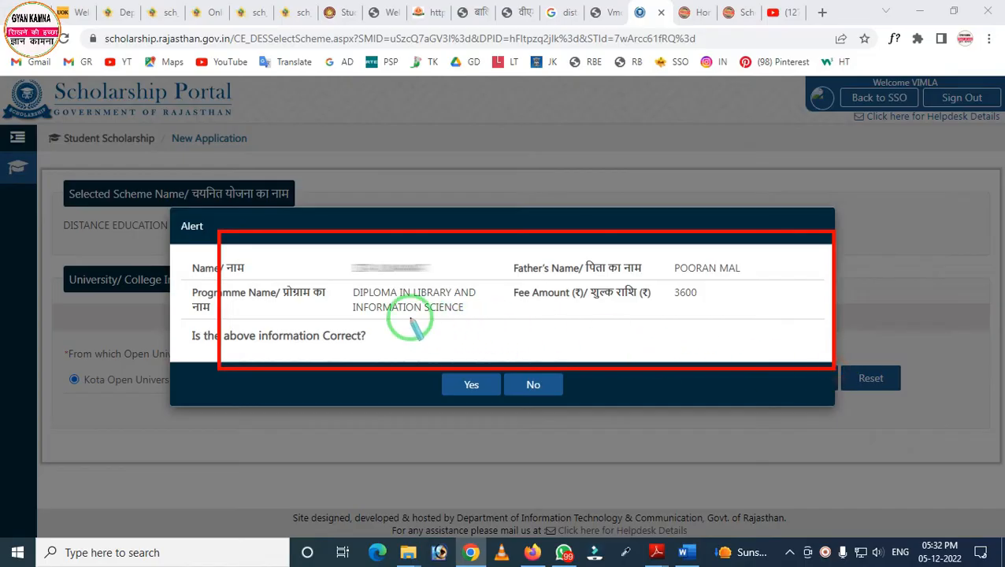
key("ctrl+z")
left_click_drag(407, 357, 483, 411)
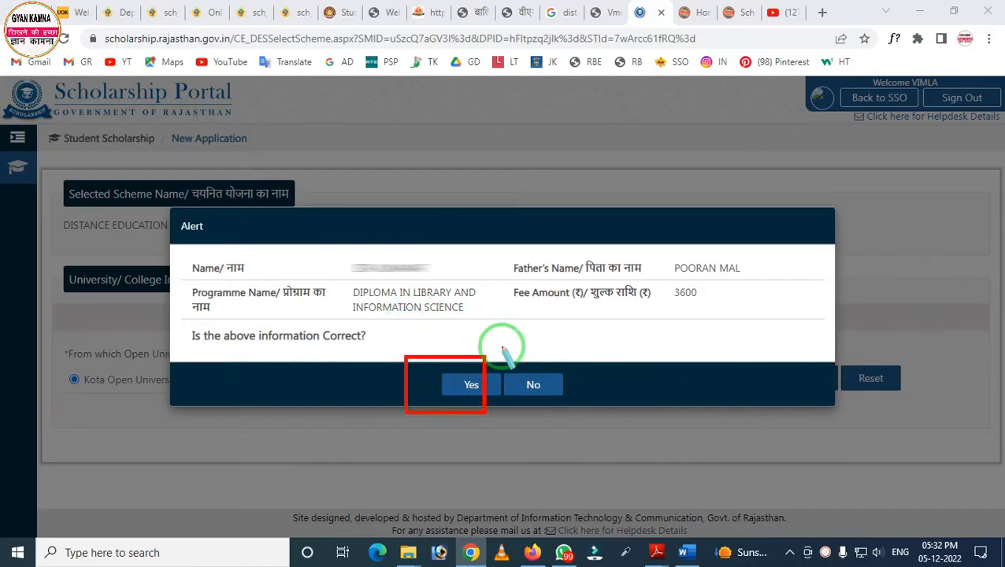
left_click_drag(500, 344, 613, 415)
key("ctrl+z")
key("ctrl+z")
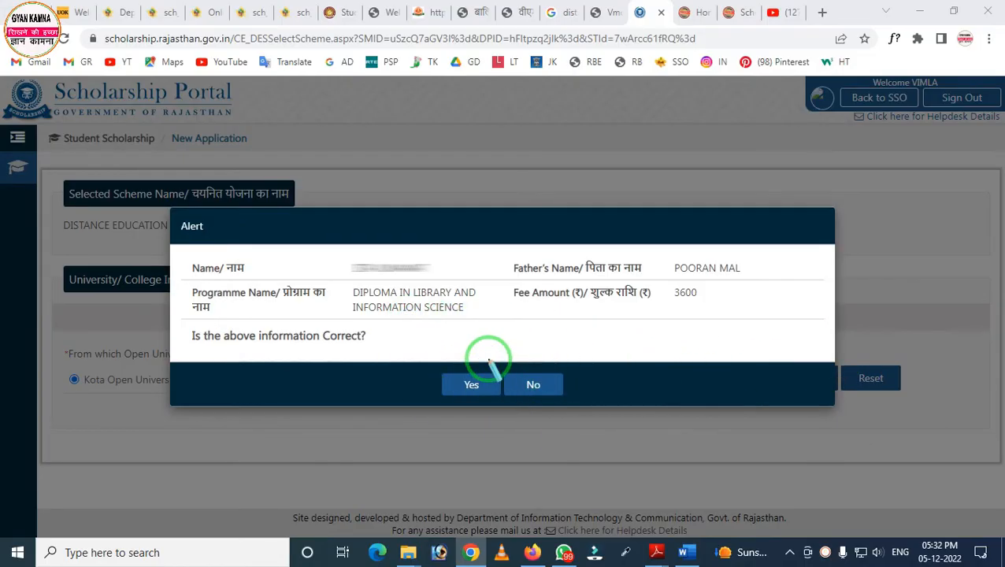
left_click(477, 385)
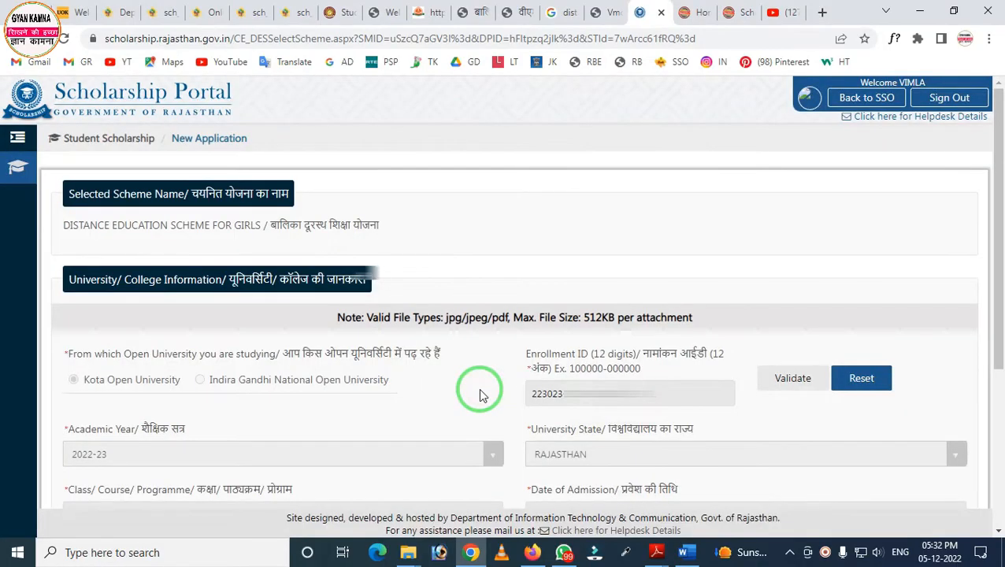
Step: Review the filled-in university, course and fee details, and open the fee paid receipt file selection, then cancel it
scroll(479, 392, "down", 2)
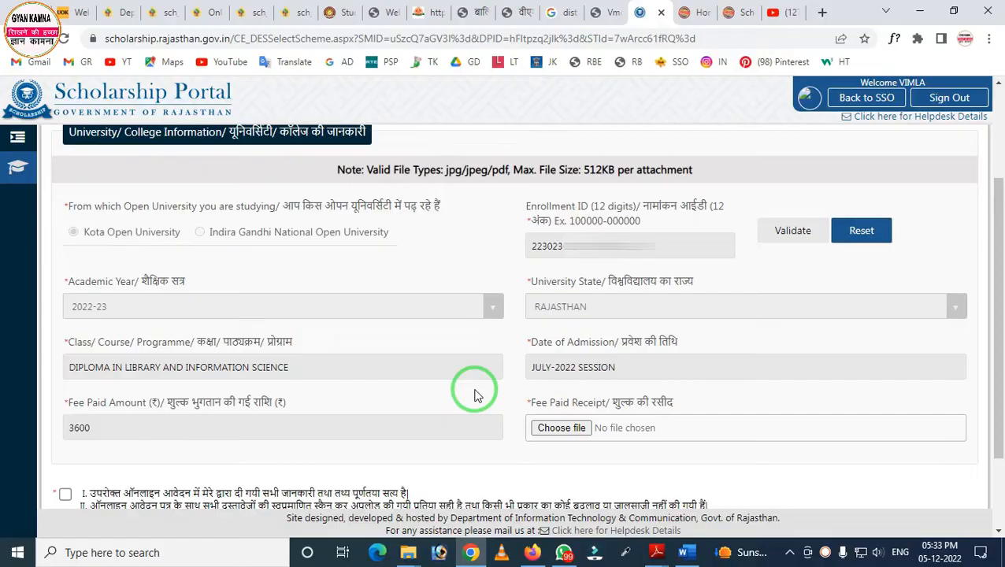
scroll(303, 303, "down", 1)
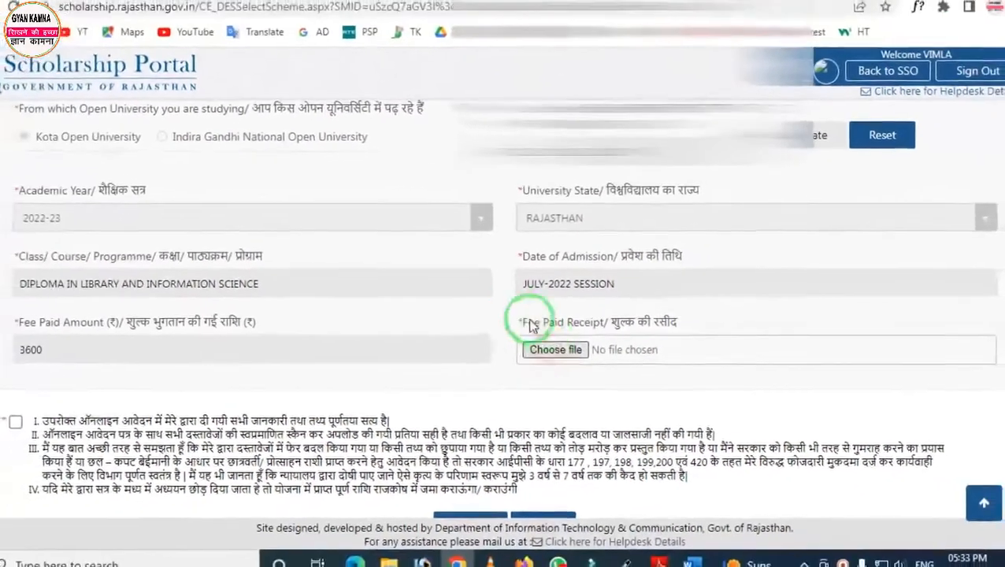
left_click(543, 347)
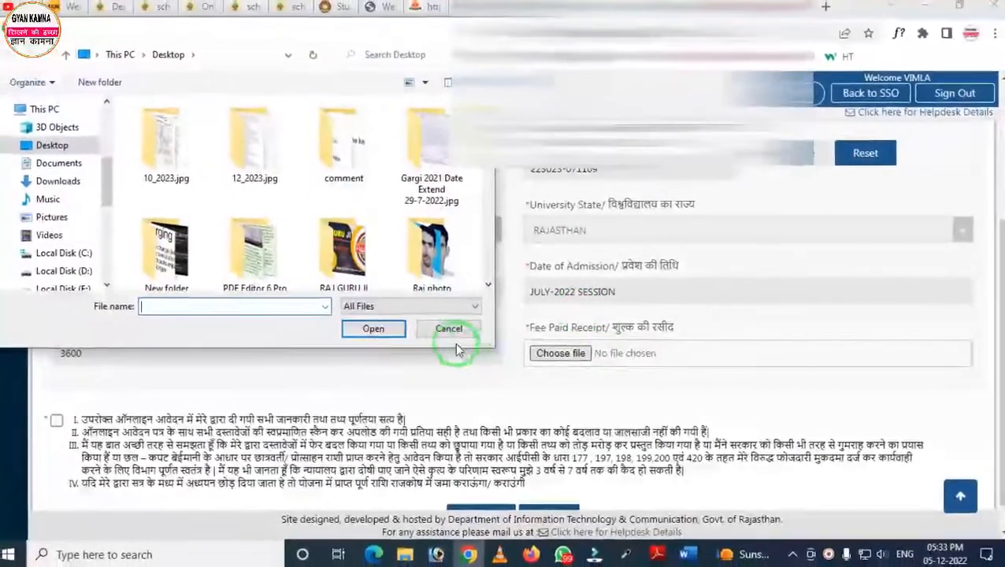
left_click(453, 334)
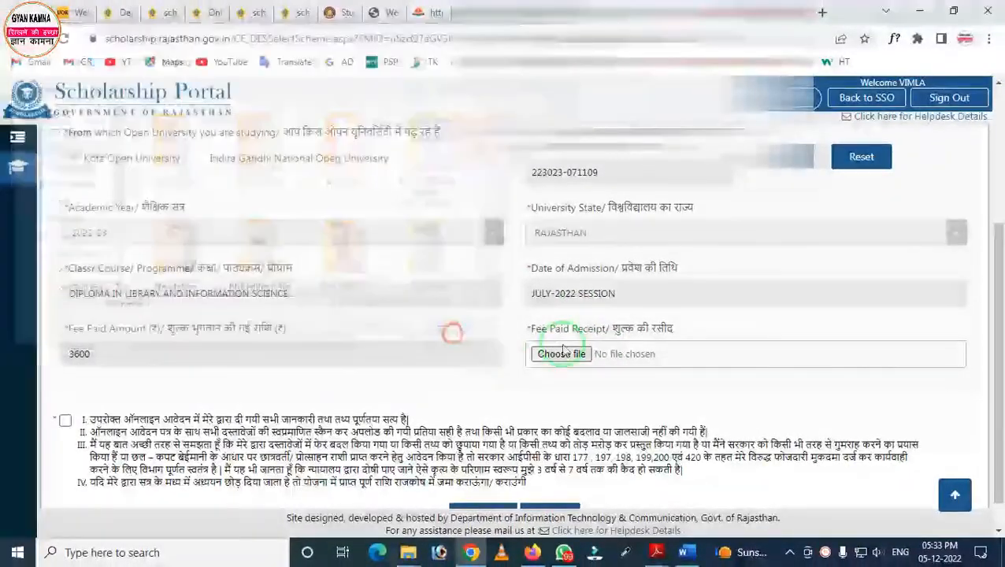
Step: Accept the applicant declaration and close the application form without submitting it
scroll(280, 346, "down", 1)
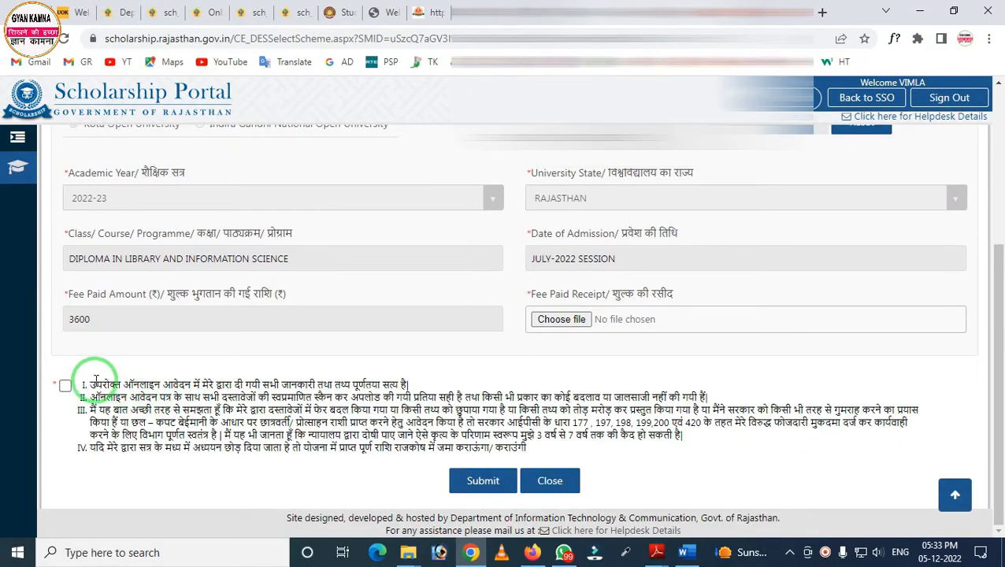
left_click(65, 385)
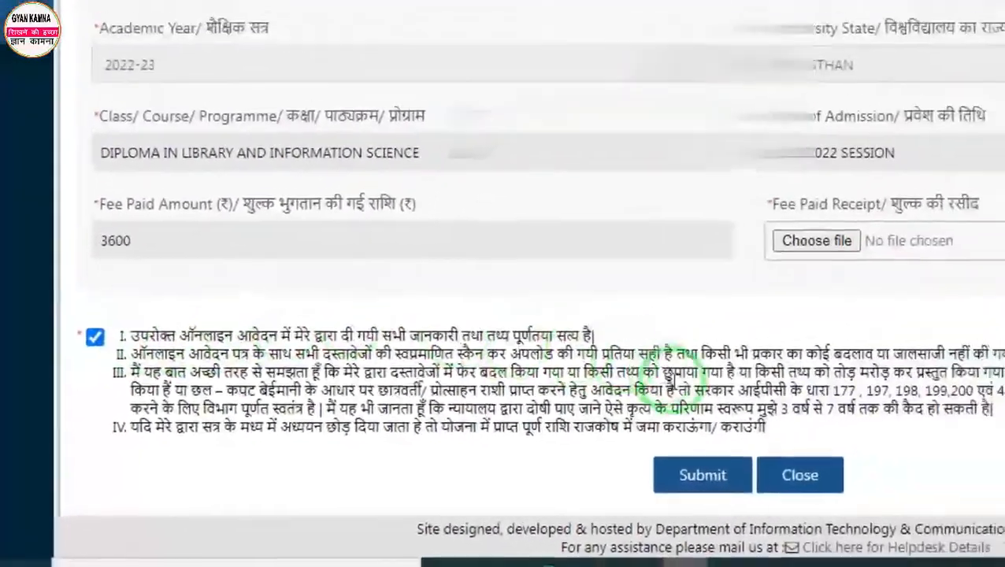
left_click(807, 473)
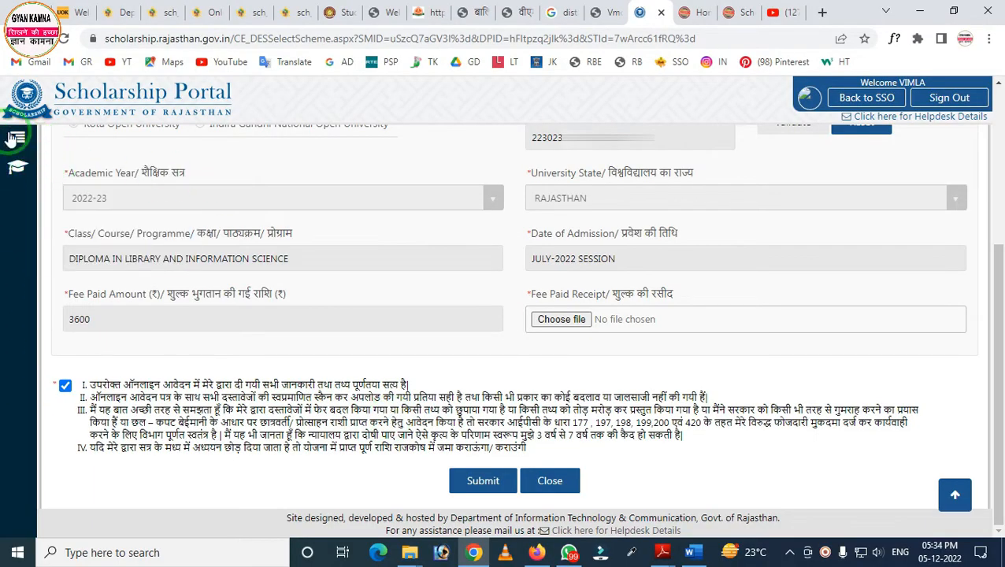
left_click(567, 482)
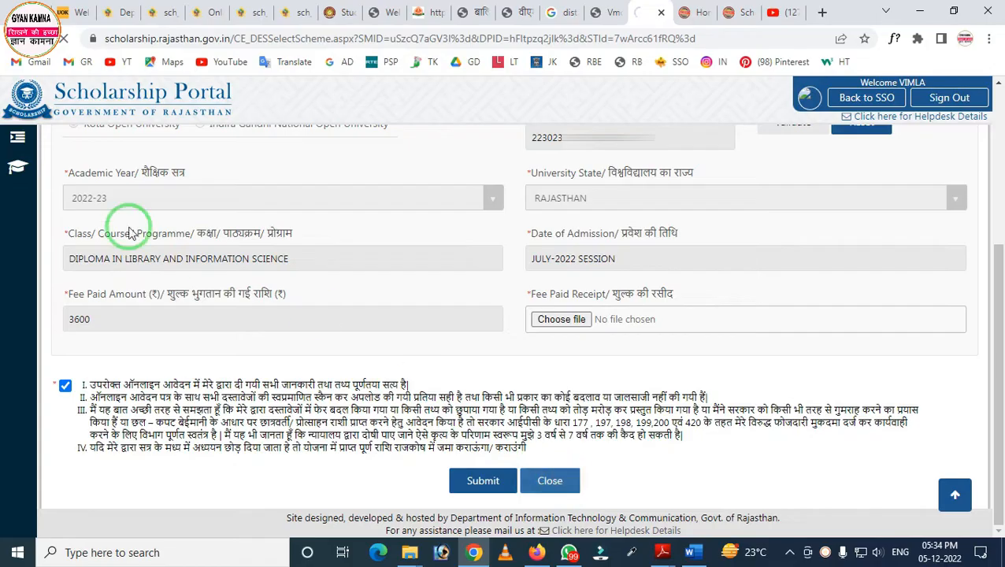
Step: Open the View & Update Profile list, return to the student Dashboard and check the profile status
left_click(17, 142)
left_click(117, 202)
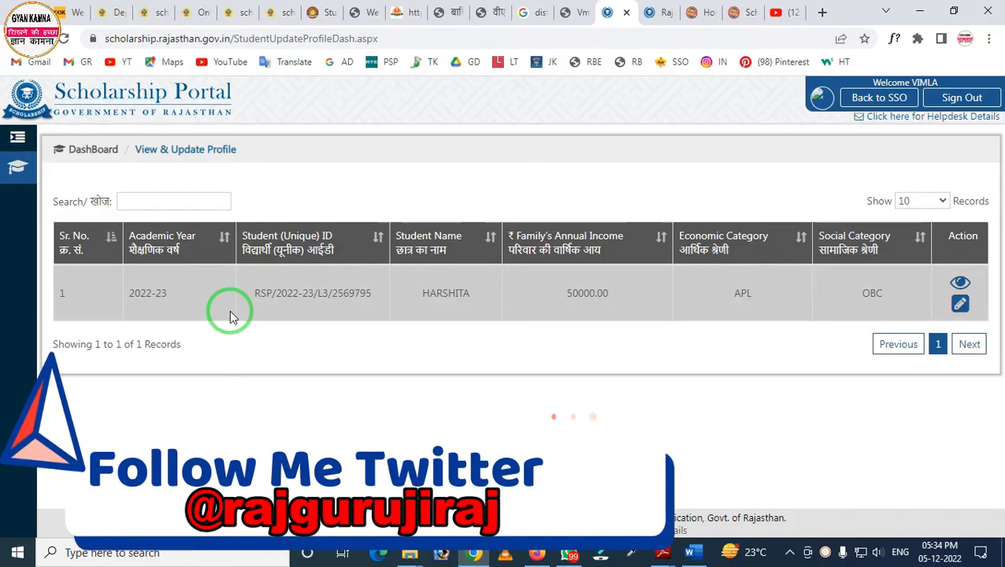
mouse_move(18, 167)
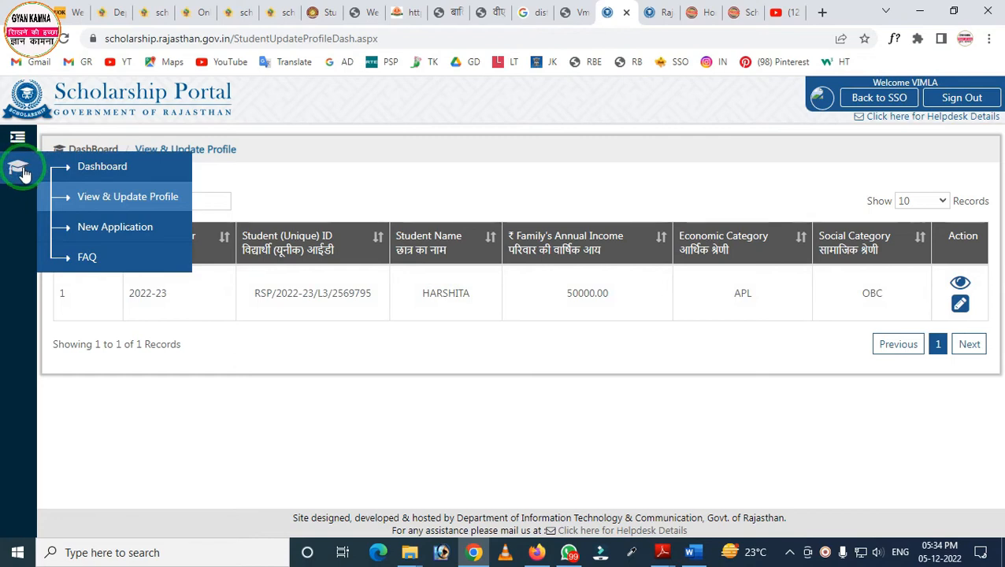
left_click(87, 168)
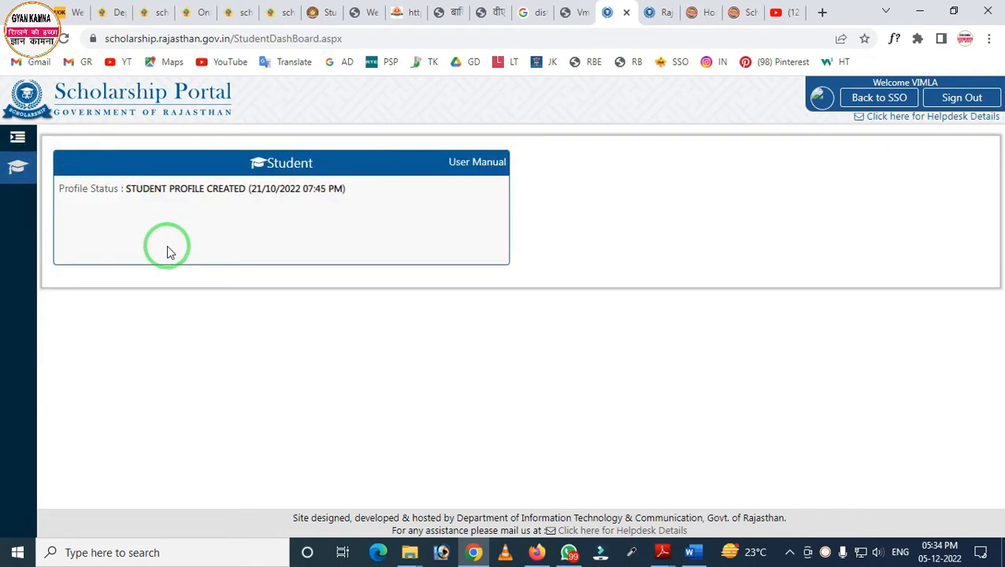
left_click_drag(119, 172, 252, 220)
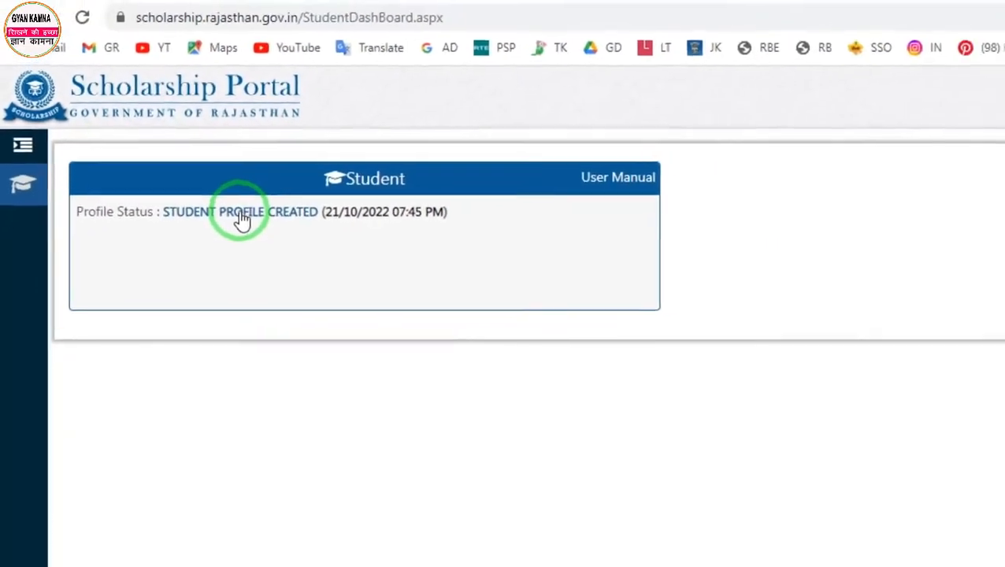
Step: Open the application history from the profile status, examine its status tracking area and close it
left_click(265, 224)
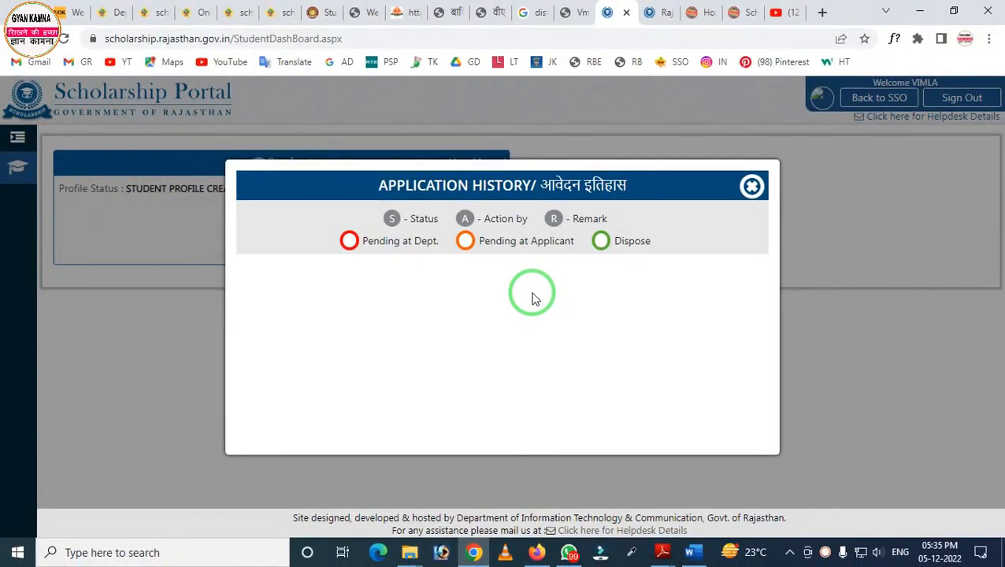
mouse_move(233, 252)
left_mouse_down()
mouse_move(495, 365)
mouse_move(749, 397)
left_mouse_up()
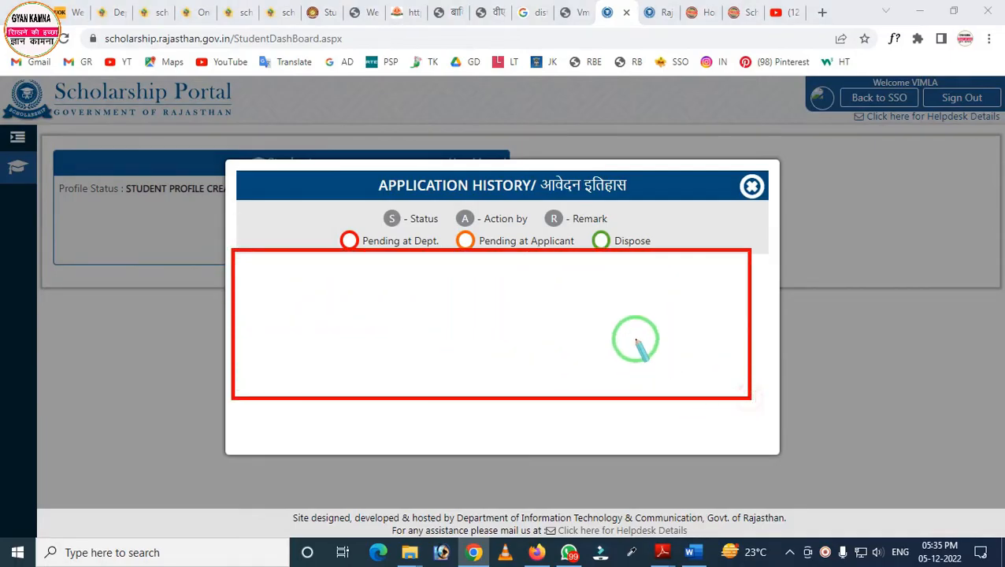
right_click(580, 313)
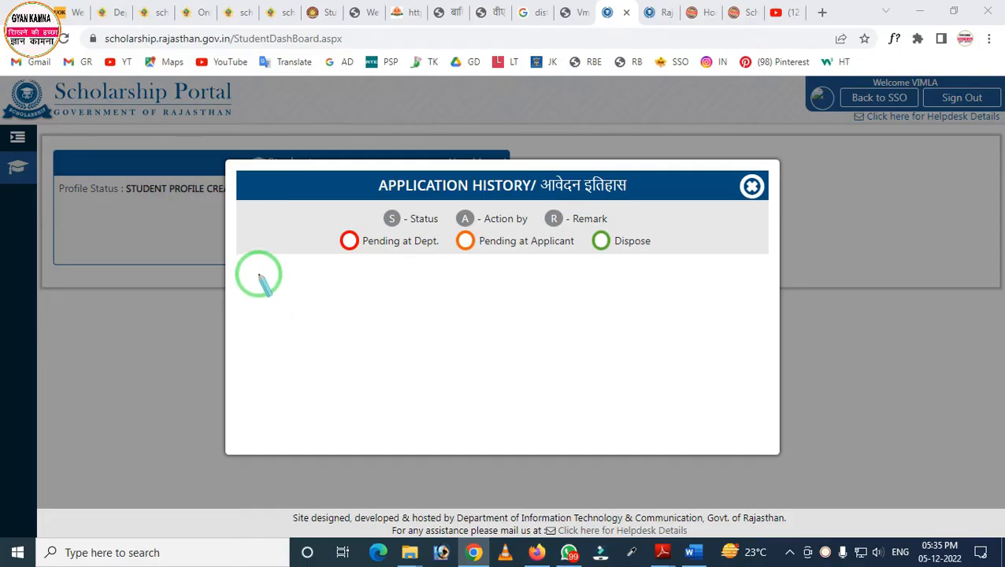
mouse_move(257, 274)
left_mouse_down()
mouse_move(521, 373)
mouse_move(679, 377)
left_mouse_up()
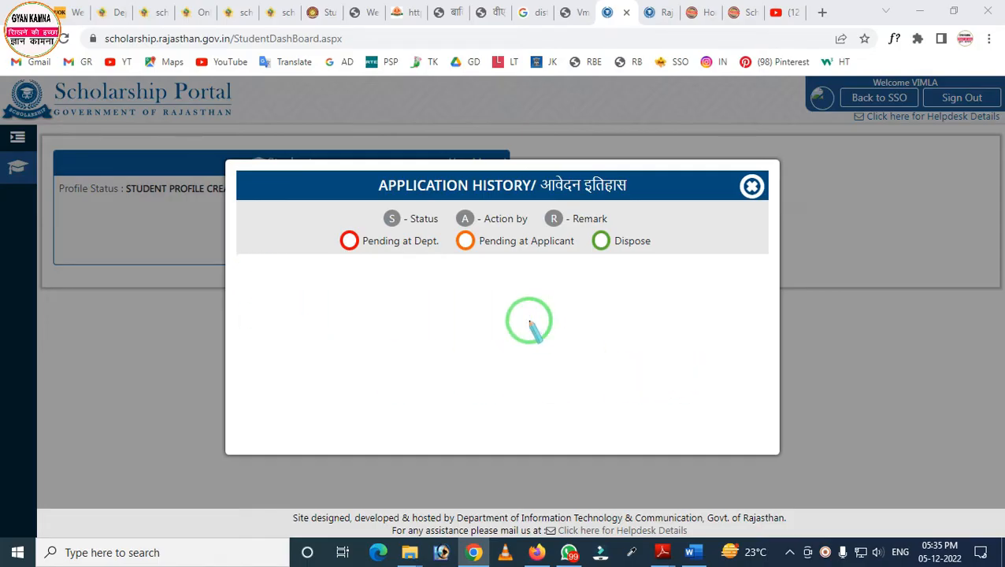
mouse_move(237, 245)
left_mouse_down()
mouse_move(346, 361)
mouse_move(653, 407)
left_mouse_up()
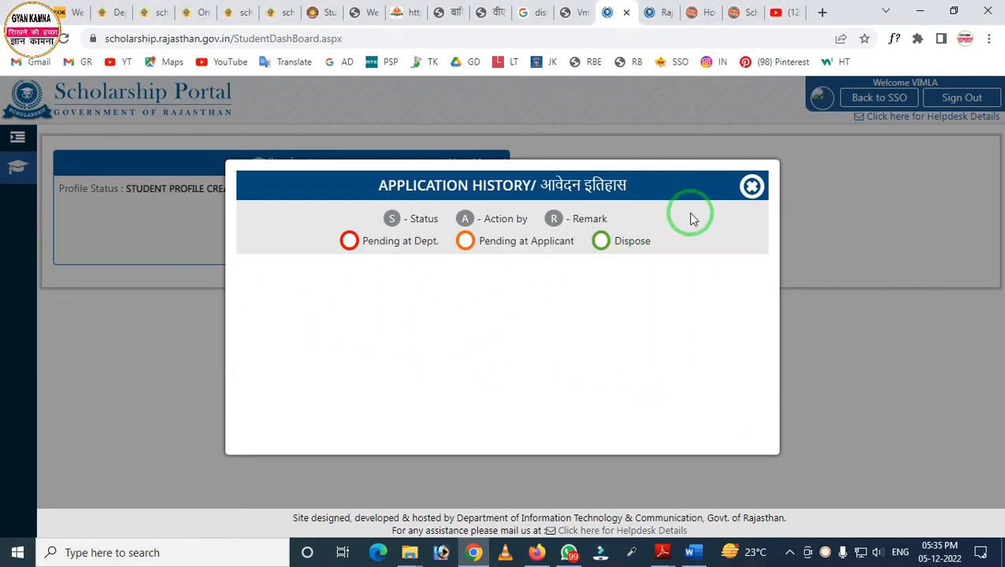
left_click(752, 187)
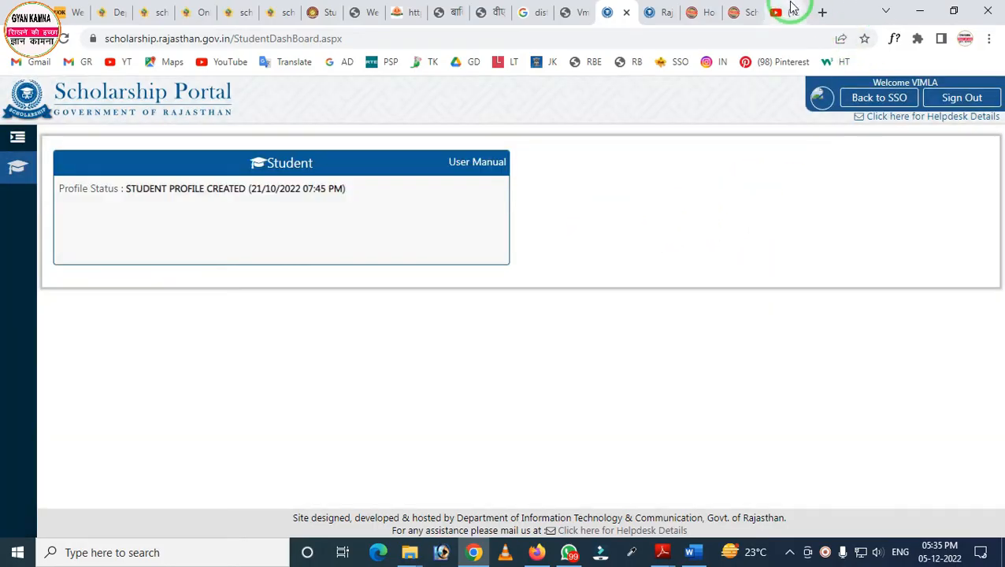
Step: Switch to the GYAN KAMNA YouTube channel and look through its recently uploaded videos
left_click(793, 9)
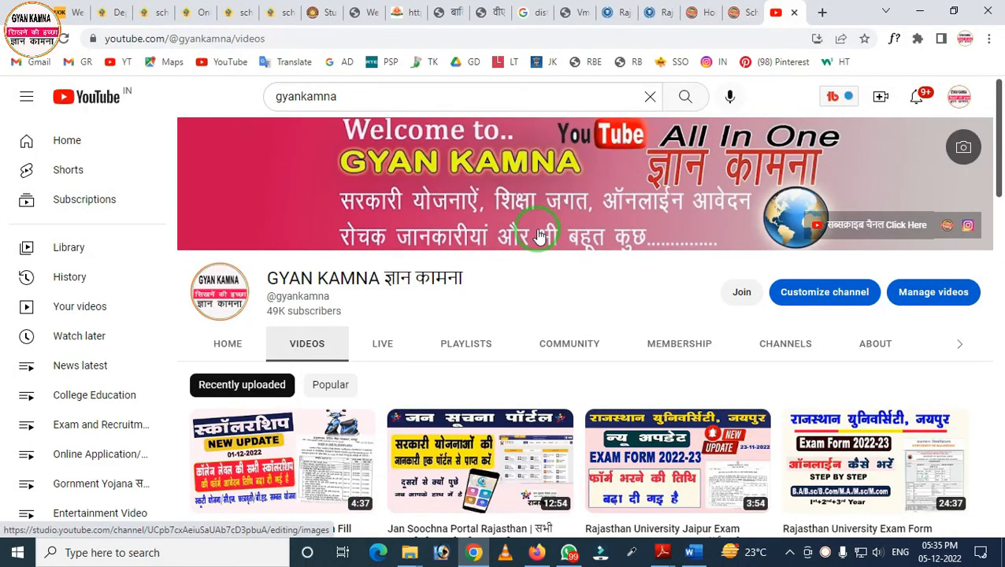
scroll(539, 236, "down", 5)
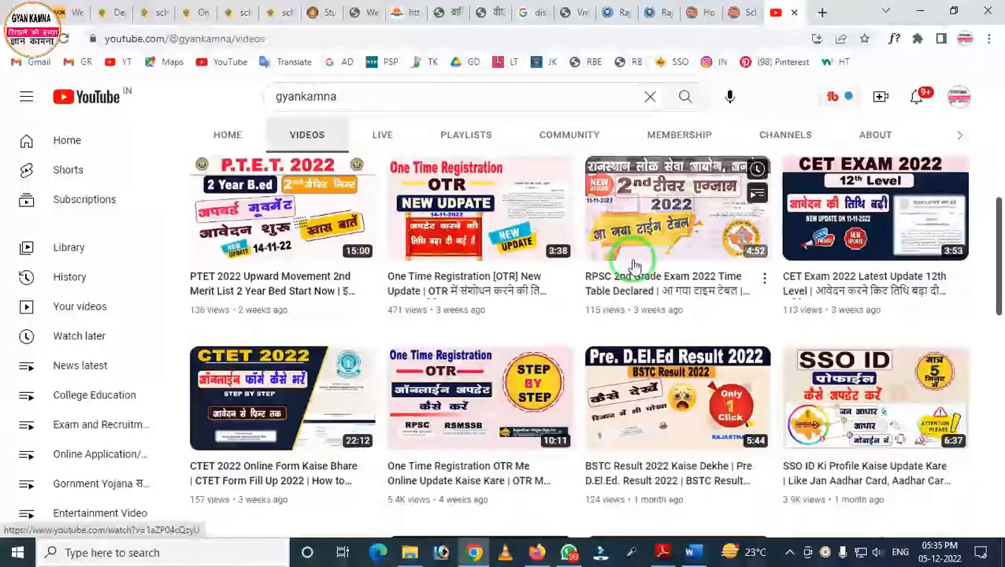
scroll(634, 265, "down", 3)
scroll(635, 267, "down", 5)
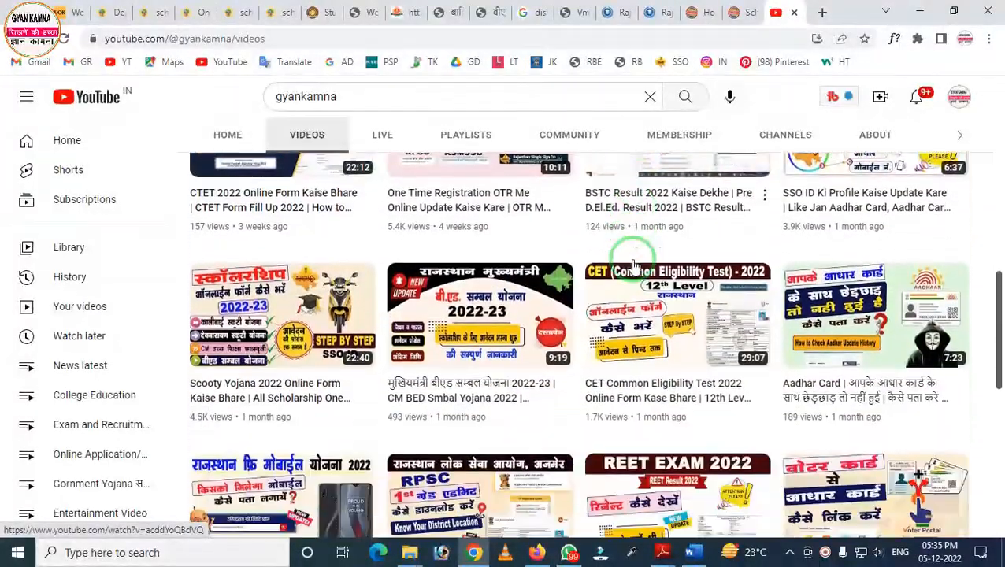
scroll(651, 290, "up", 5)
scroll(651, 291, "up", 8)
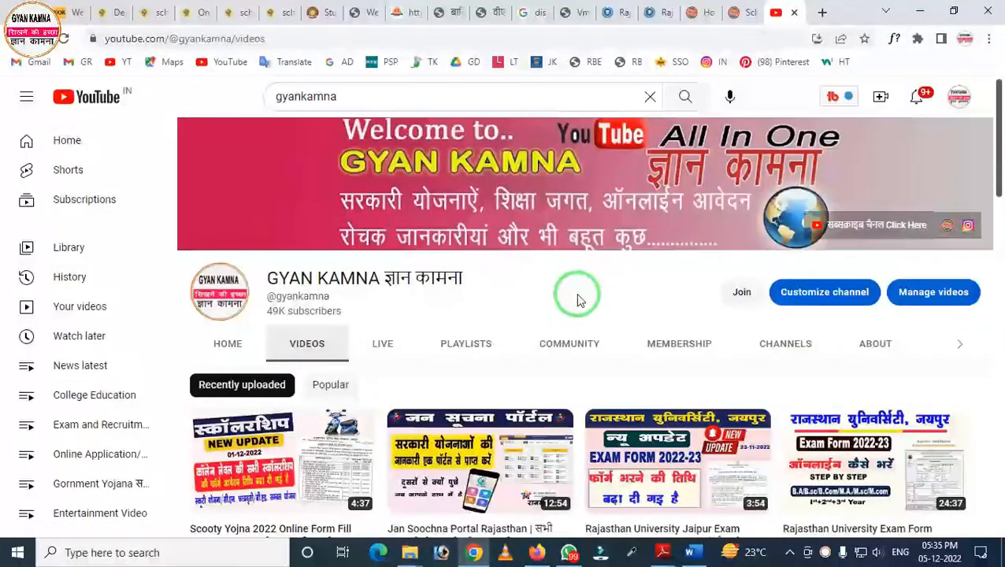
scroll(577, 300, "down", 1)
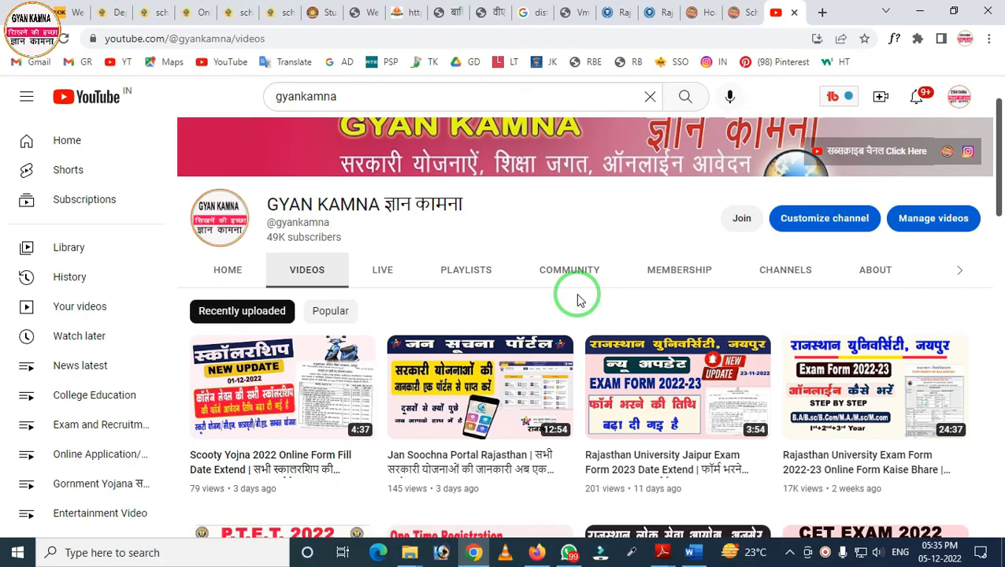
Step: Switch to the rajguruji.com home page, browse its updates and downloads, and return to the GYAN KAMNA YouTube channel
left_click(700, 23)
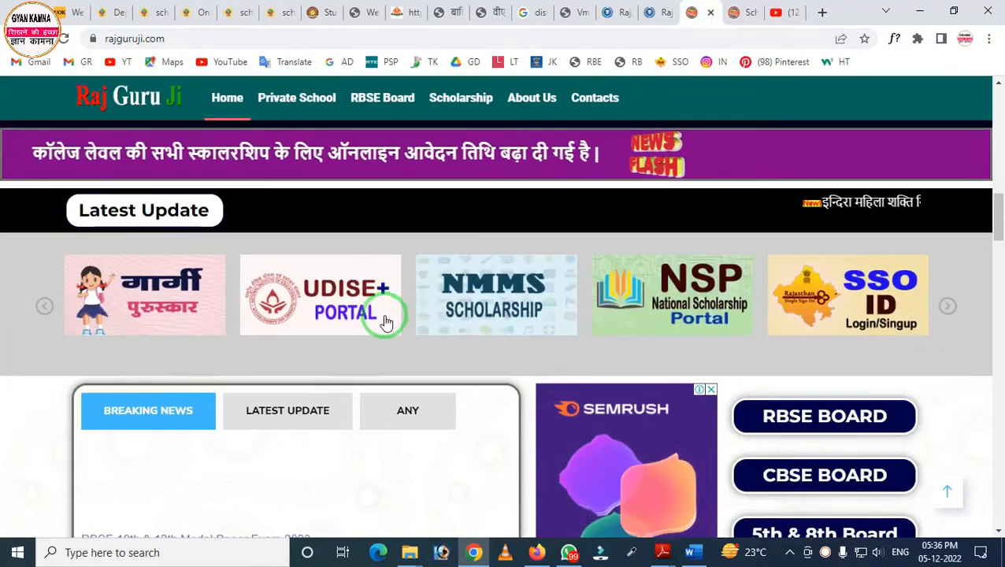
scroll(386, 320, "up", 12)
scroll(88, 281, "up", 3)
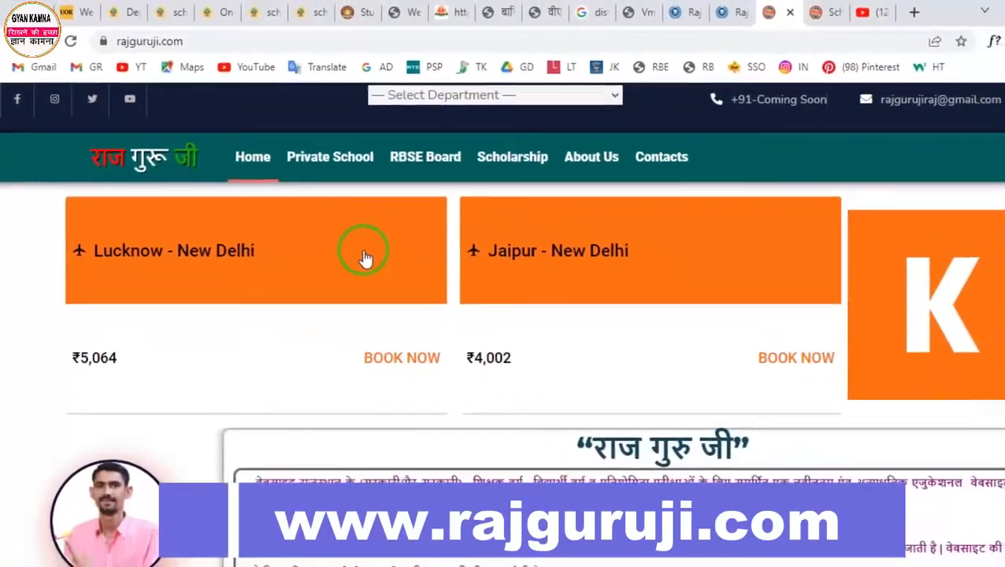
scroll(365, 258, "down", 10)
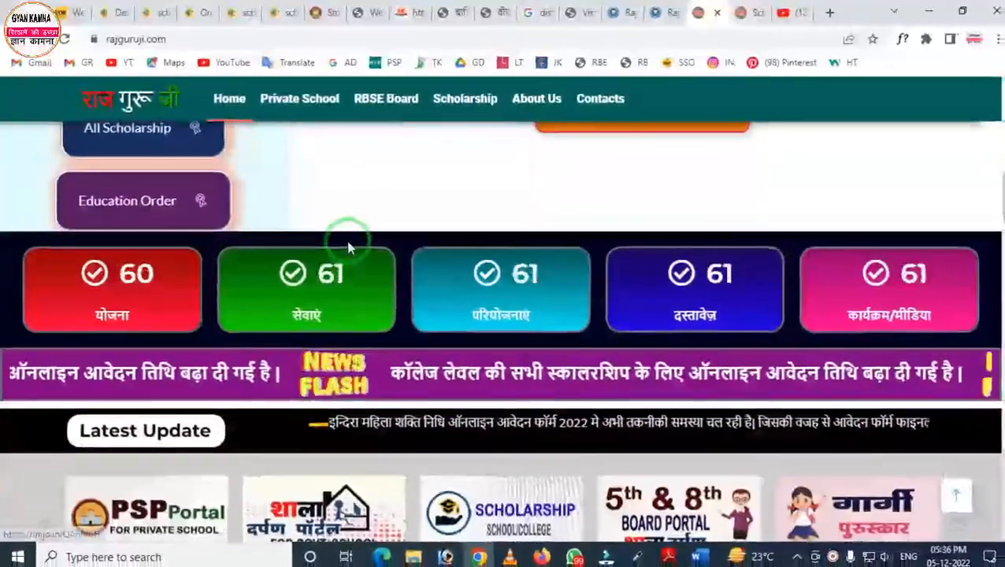
scroll(350, 247, "down", 10)
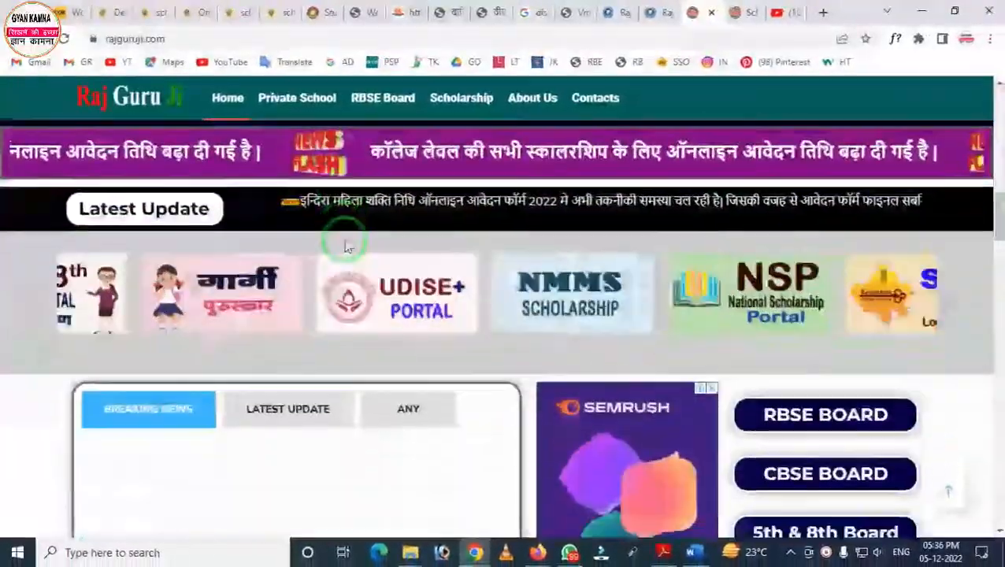
scroll(344, 268, "down", 10)
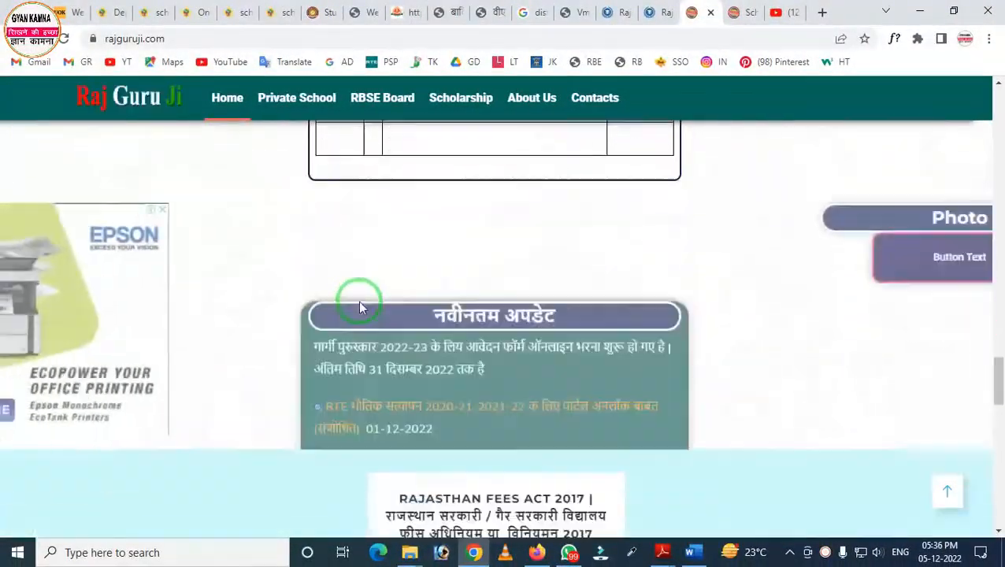
scroll(360, 307, "down", 2)
scroll(360, 307, "up", 10)
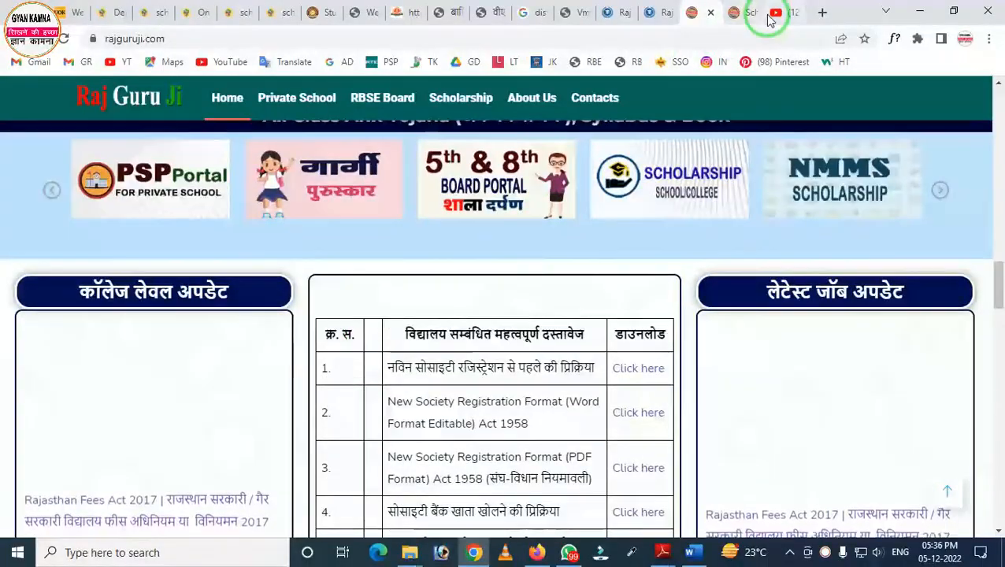
left_click(770, 16)
scroll(611, 240, "up", 1)
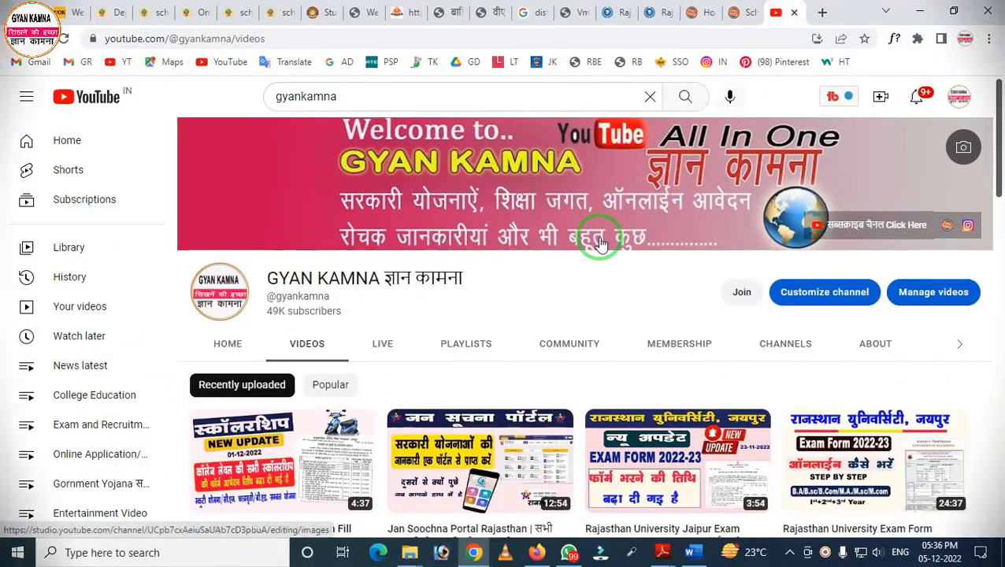